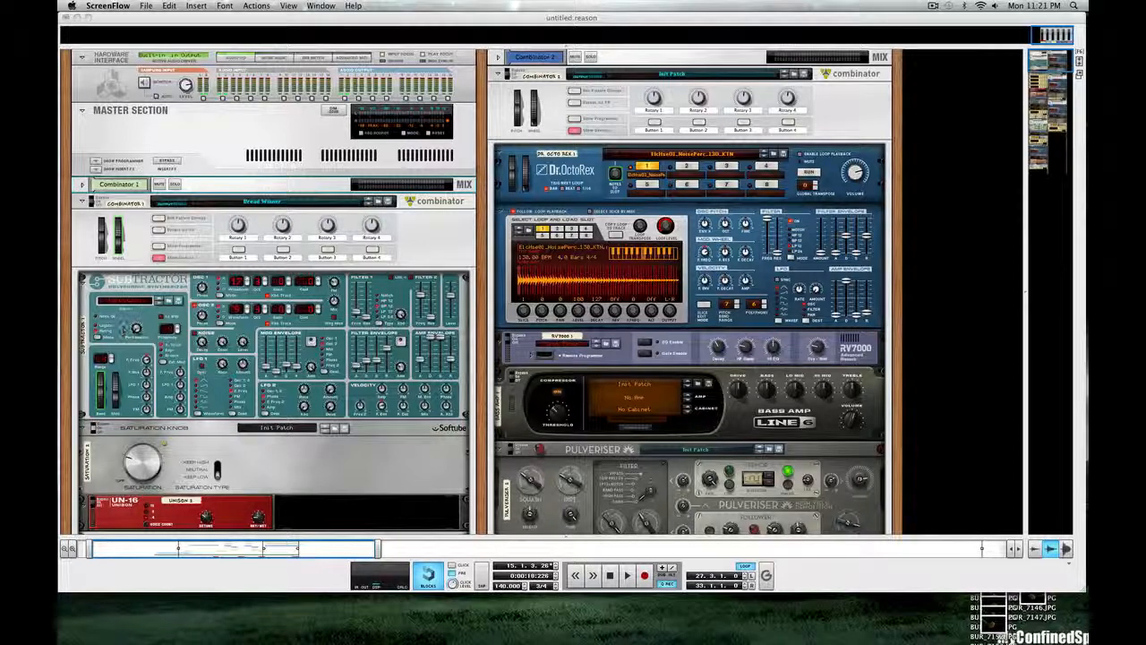
# Step: Examine the chain of synth and effect devices in the first Combinator, from the Subtractor down to the Pulsar
pyautogui.scroll(-10, 484, 295)
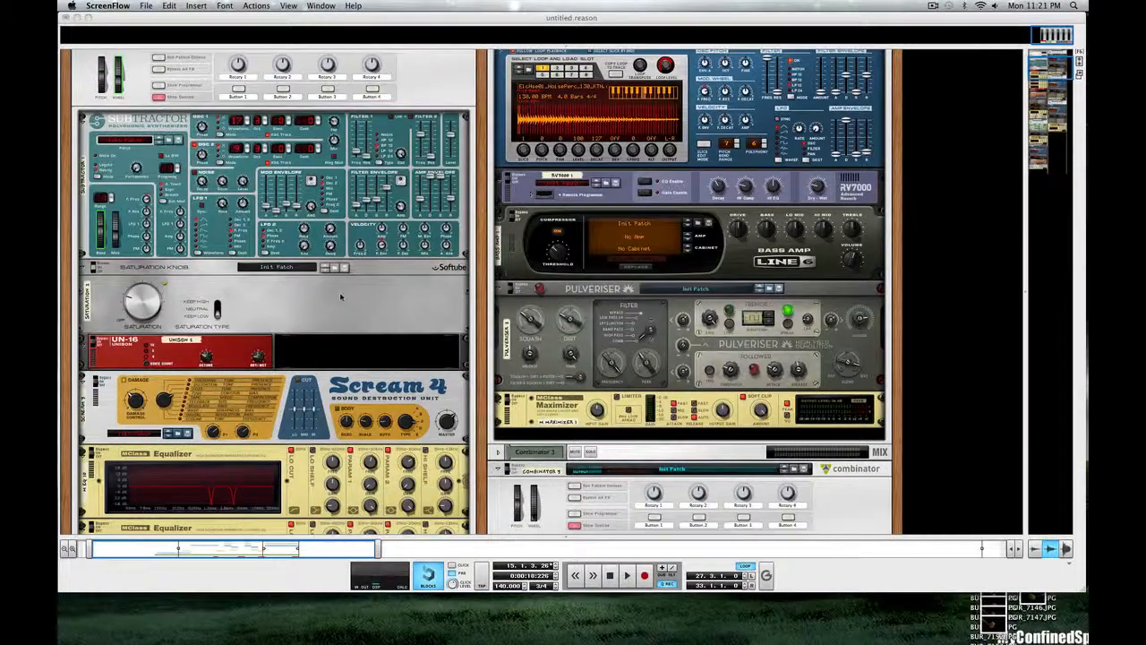
pyautogui.scroll(-3, 337, 295)
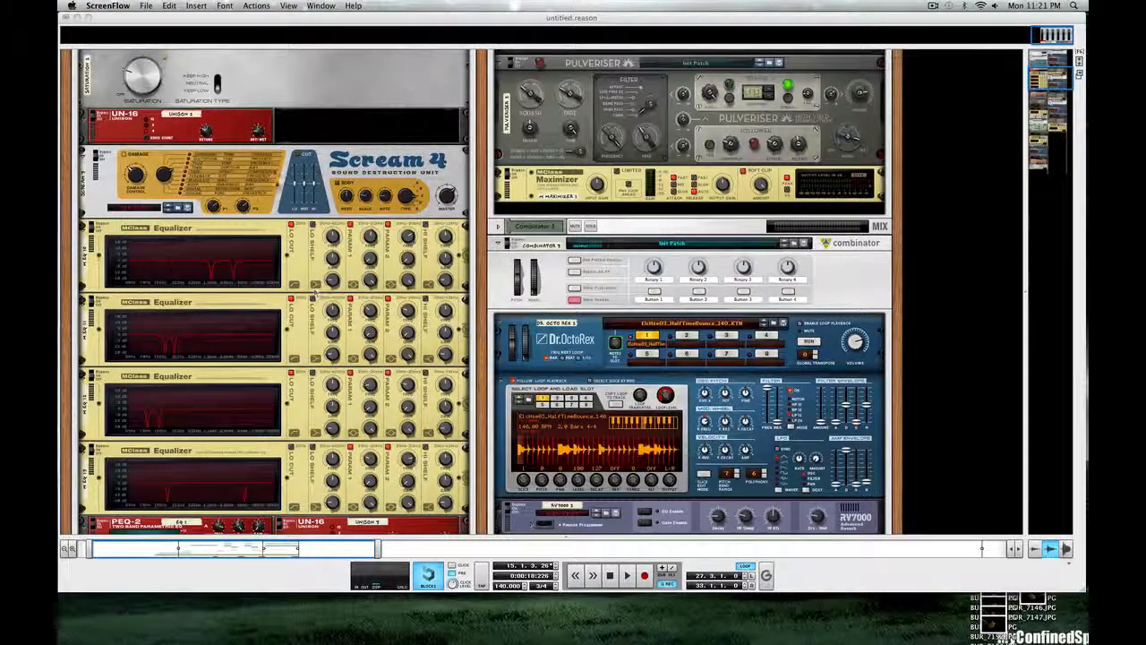
pyautogui.scroll(-8, 313, 291)
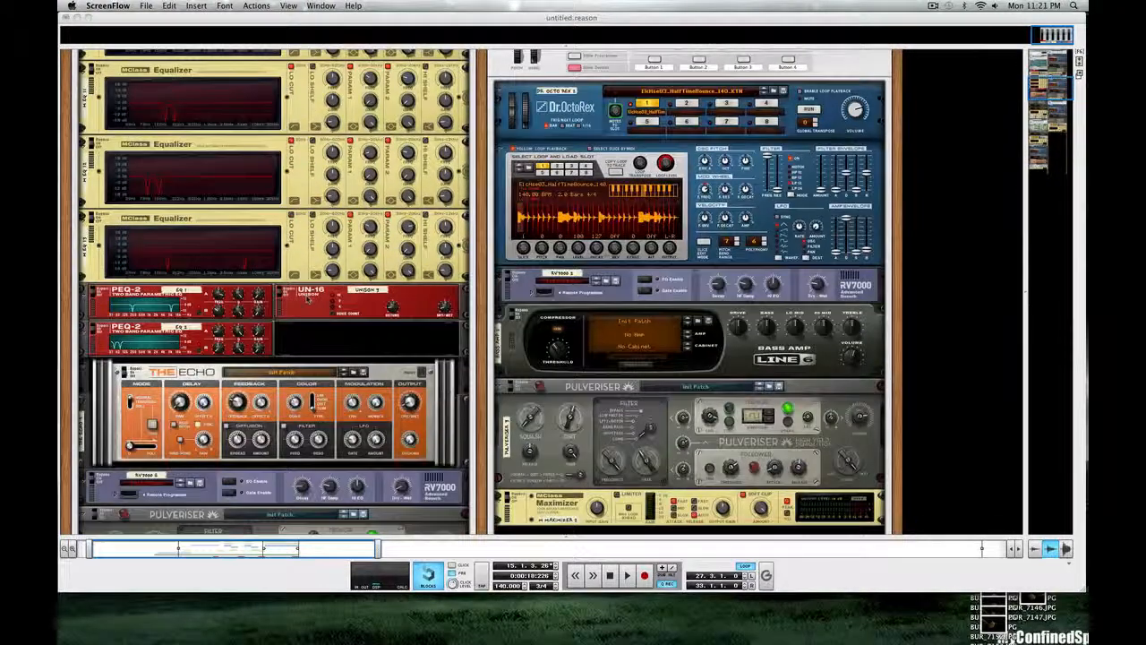
pyautogui.scroll(-3, 307, 300)
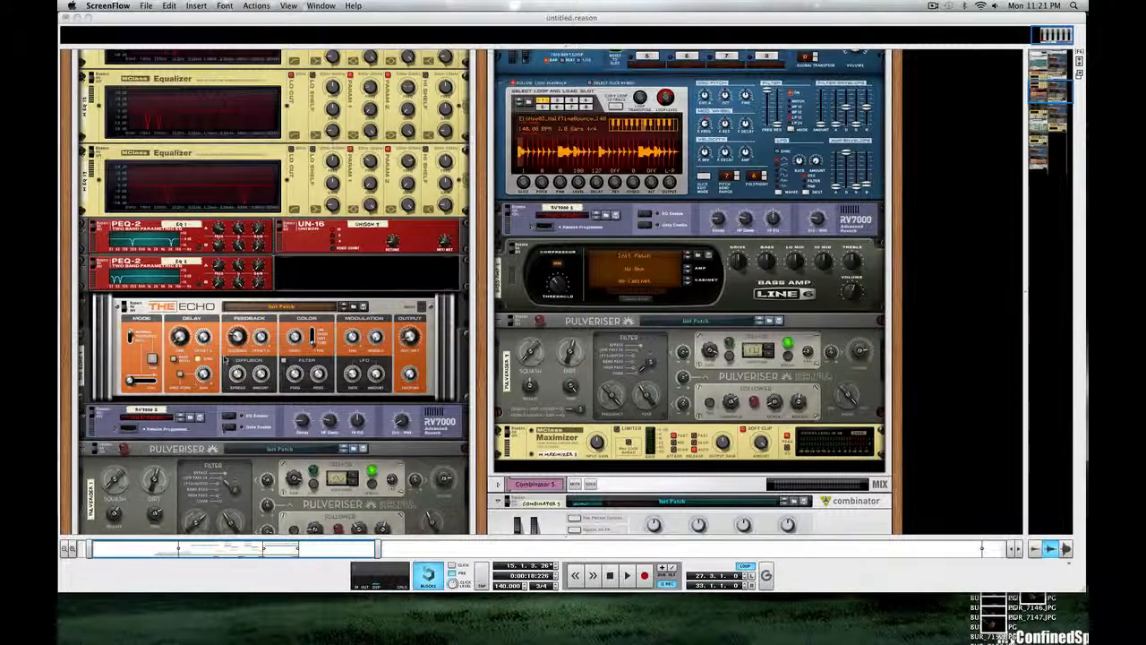
pyautogui.scroll(-5, 222, 364)
pyautogui.scroll(-3, 223, 360)
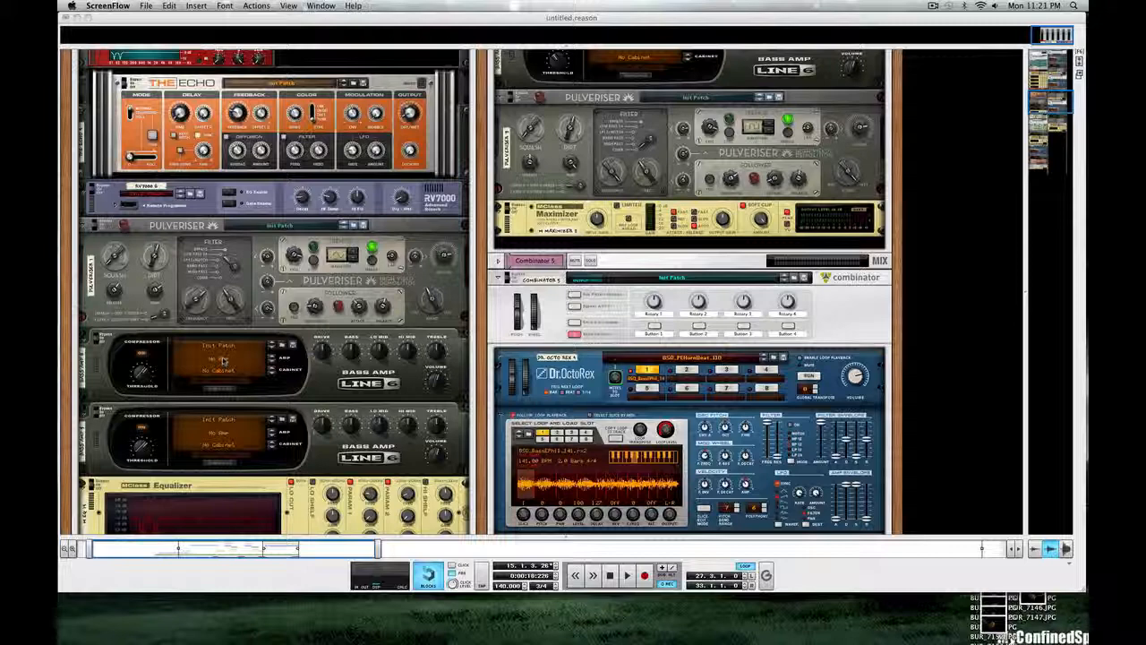
pyautogui.scroll(-6, 223, 360)
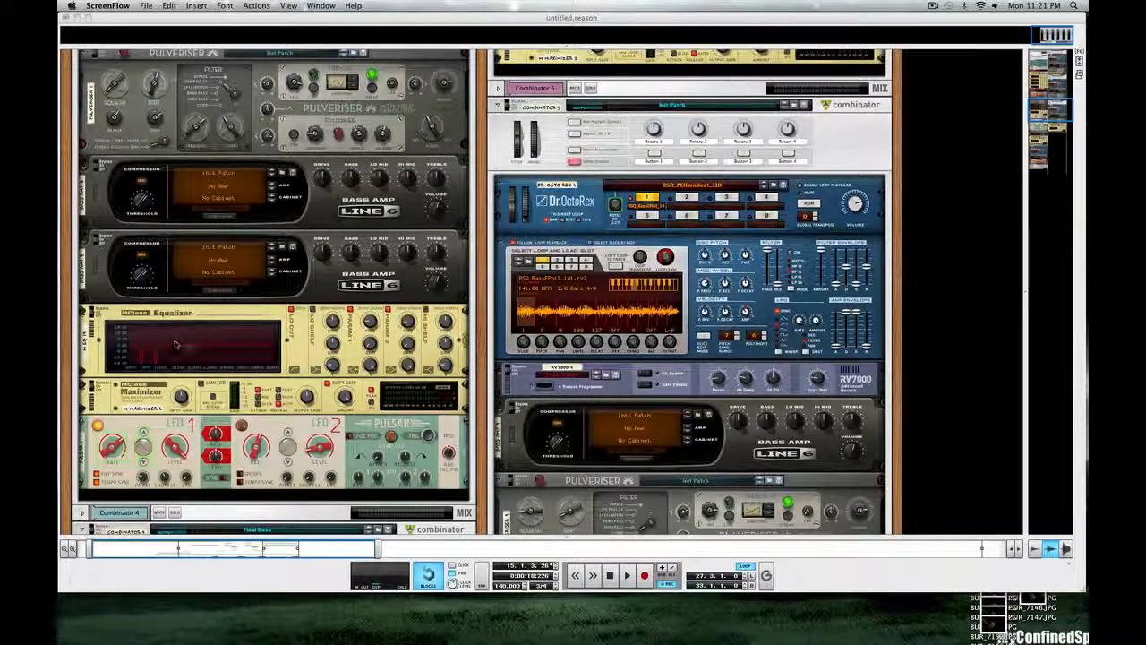
pyautogui.scroll(-5, 175, 344)
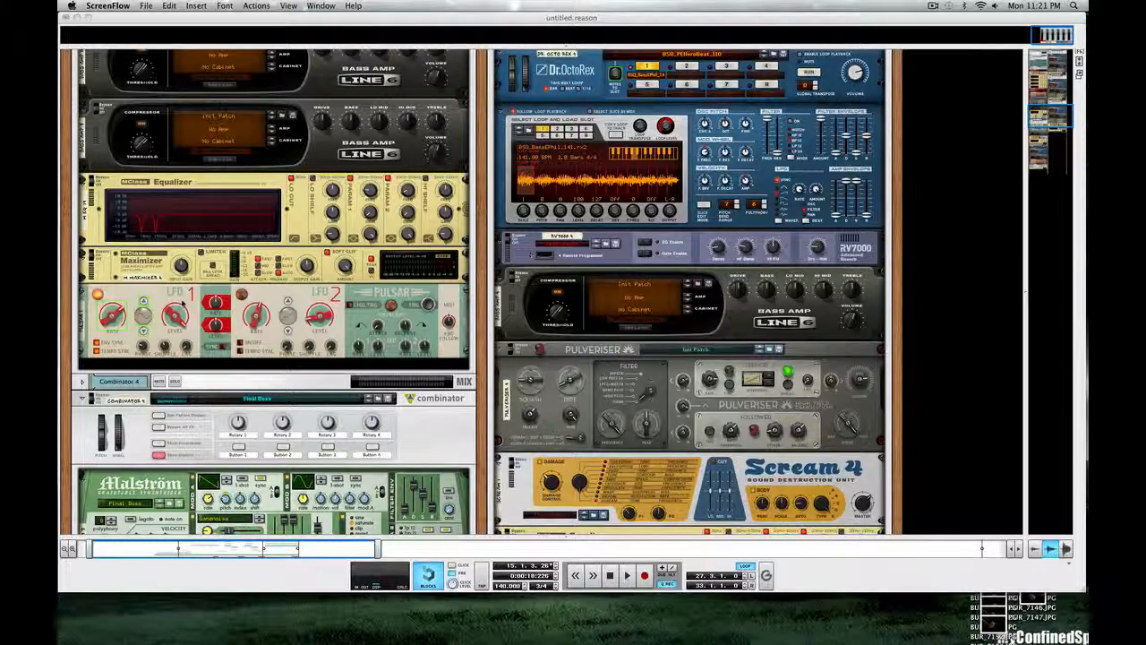
pyautogui.scroll(20, 185, 325)
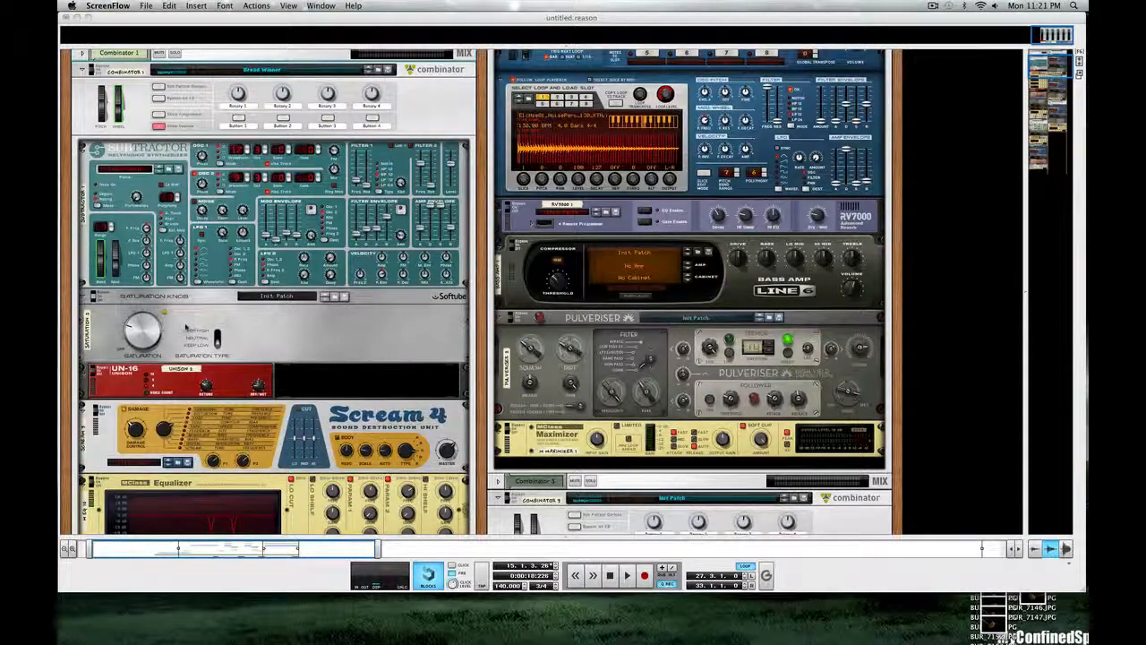
# Step: Reveal the sequencer, start playback from bar 11, and return the rack to full height
pyautogui.click(541, 537)
pyautogui.click(535, 542)
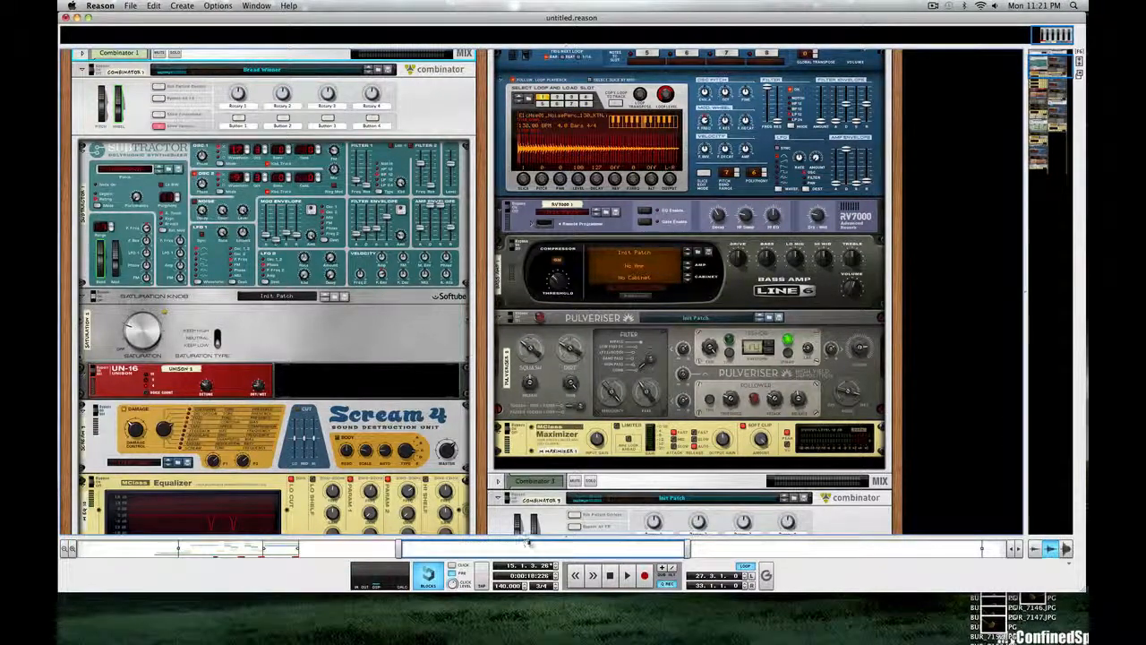
pyautogui.moveTo(527, 543); pyautogui.dragTo(438, 341)
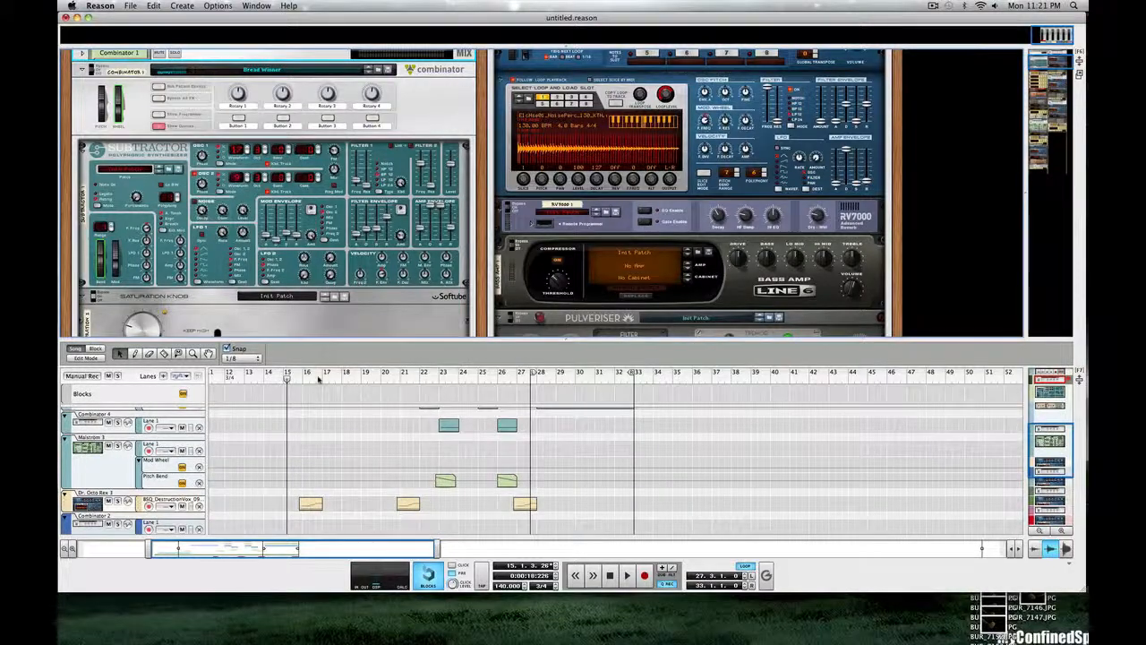
pyautogui.moveTo(317, 378)
pyautogui.mouseDown()
pyautogui.moveTo(209, 381)
pyautogui.moveTo(294, 377)
pyautogui.mouseUp()
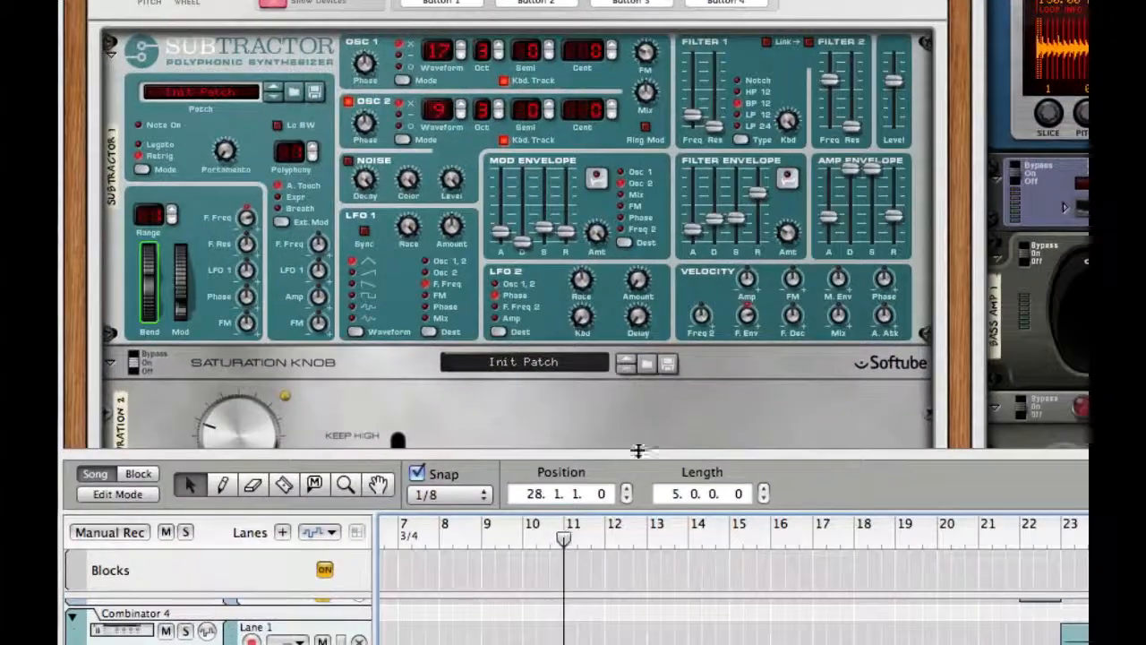
pyautogui.press('space')
pyautogui.moveTo(639, 454); pyautogui.dragTo(653, 642)
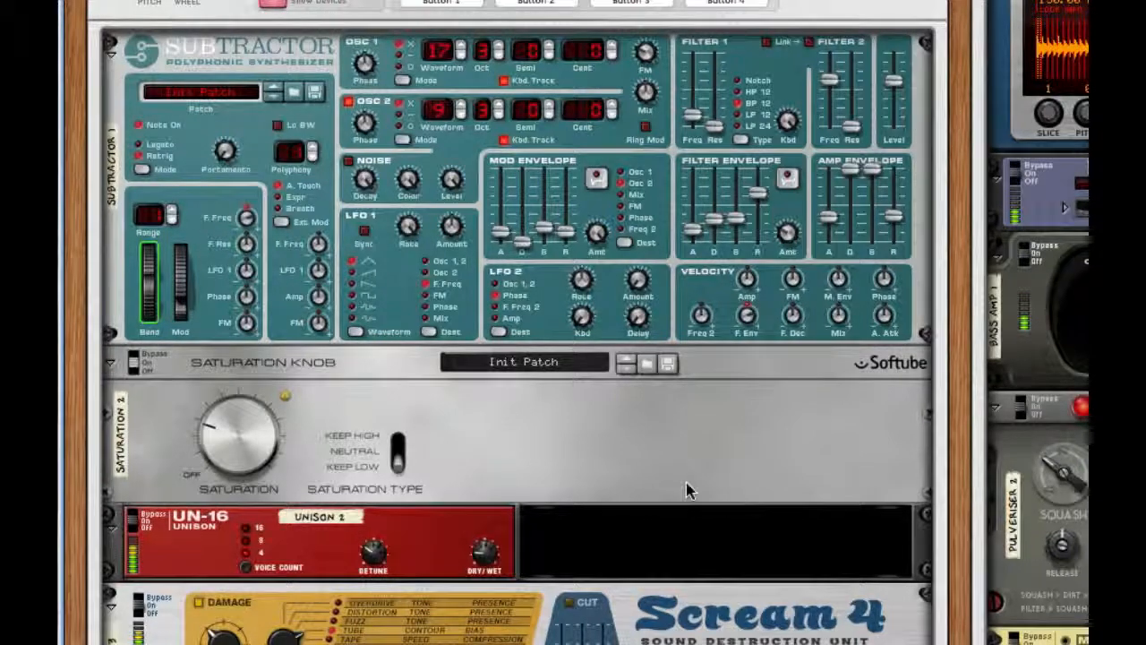
# Step: Examine the Bread Winner Combinator's devices during playback, from the Subtractor through the MClass Equalizers to The Echo
pyautogui.scroll(5, 685, 482)
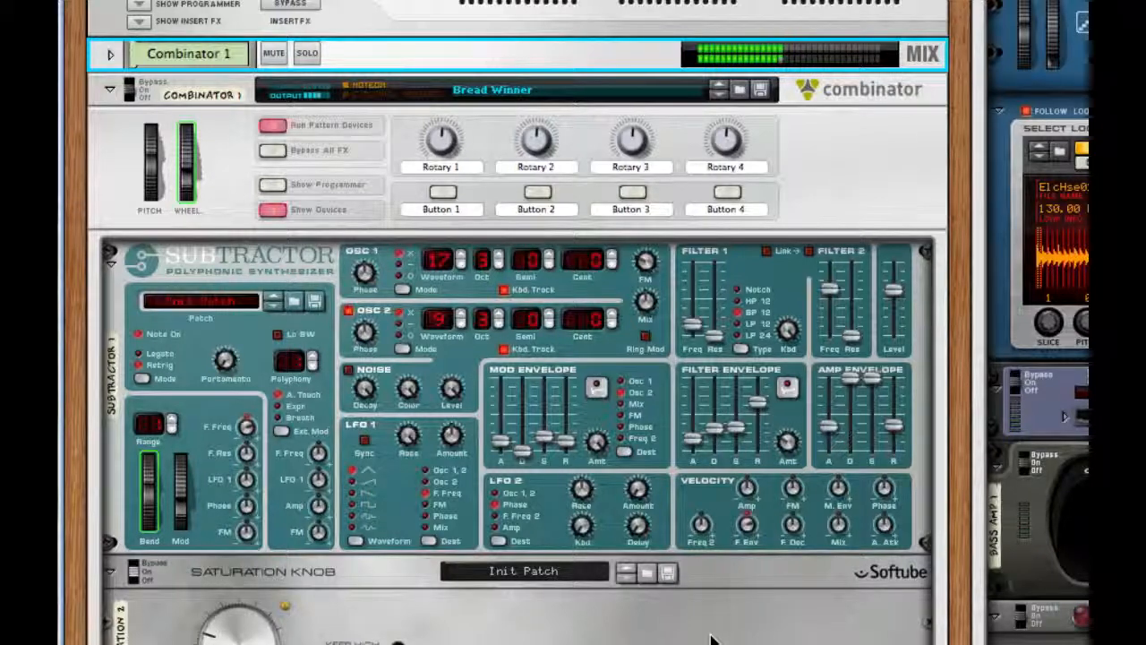
pyautogui.scroll(-2, 710, 637)
pyautogui.scroll(-9, 710, 637)
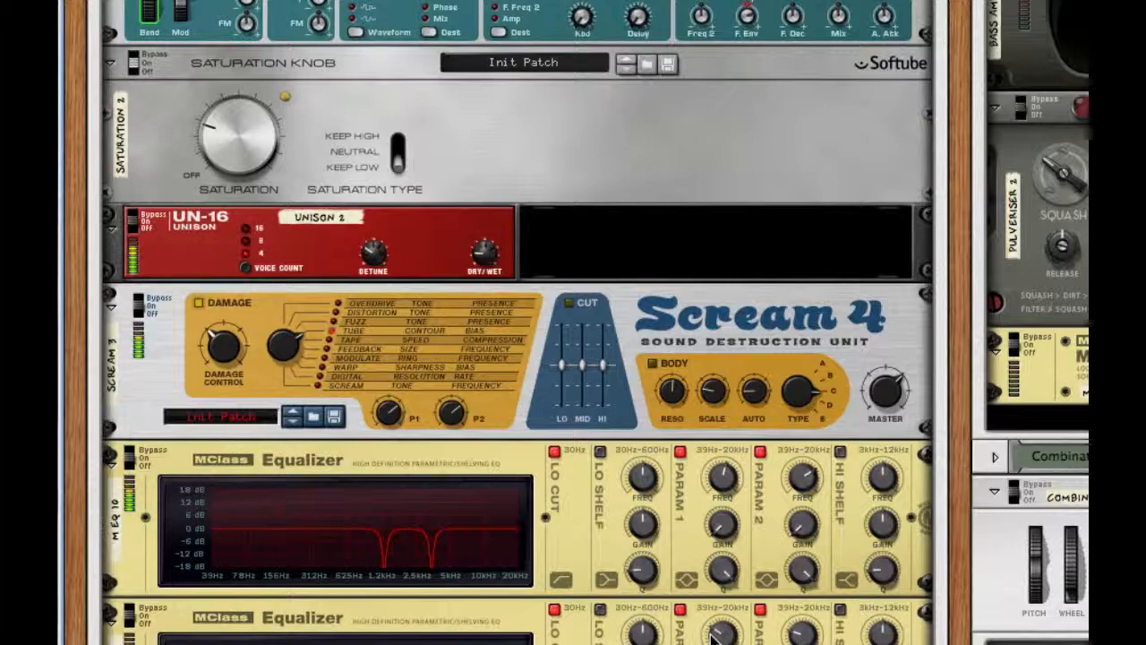
pyautogui.scroll(-5, 710, 637)
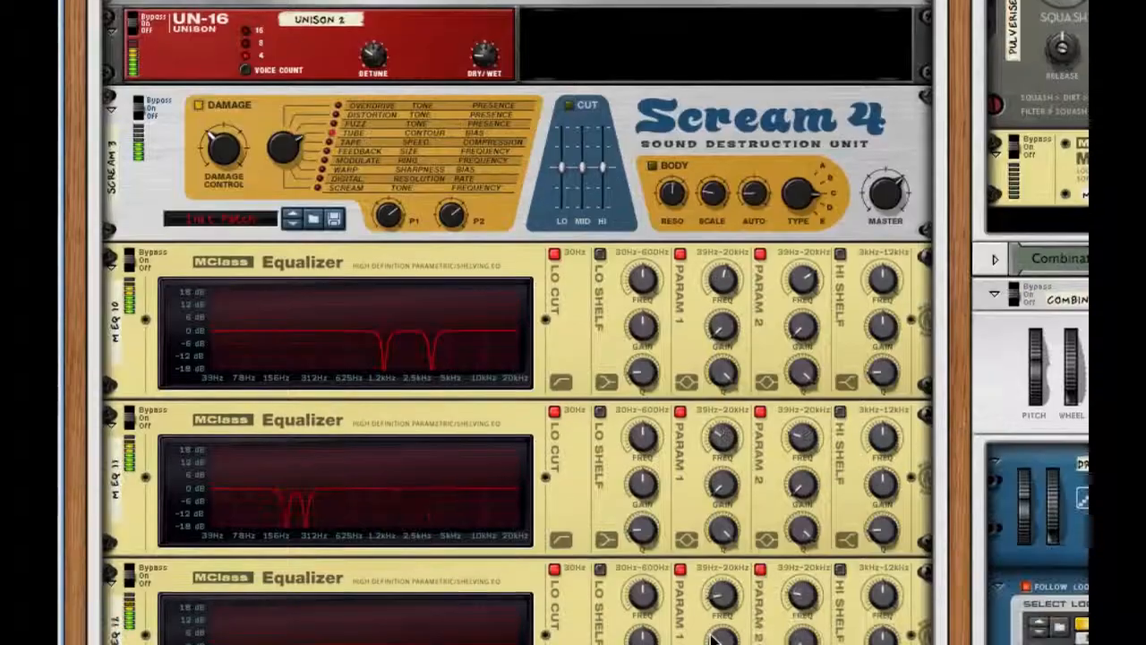
pyautogui.scroll(-2, 710, 638)
pyautogui.scroll(-2, 710, 637)
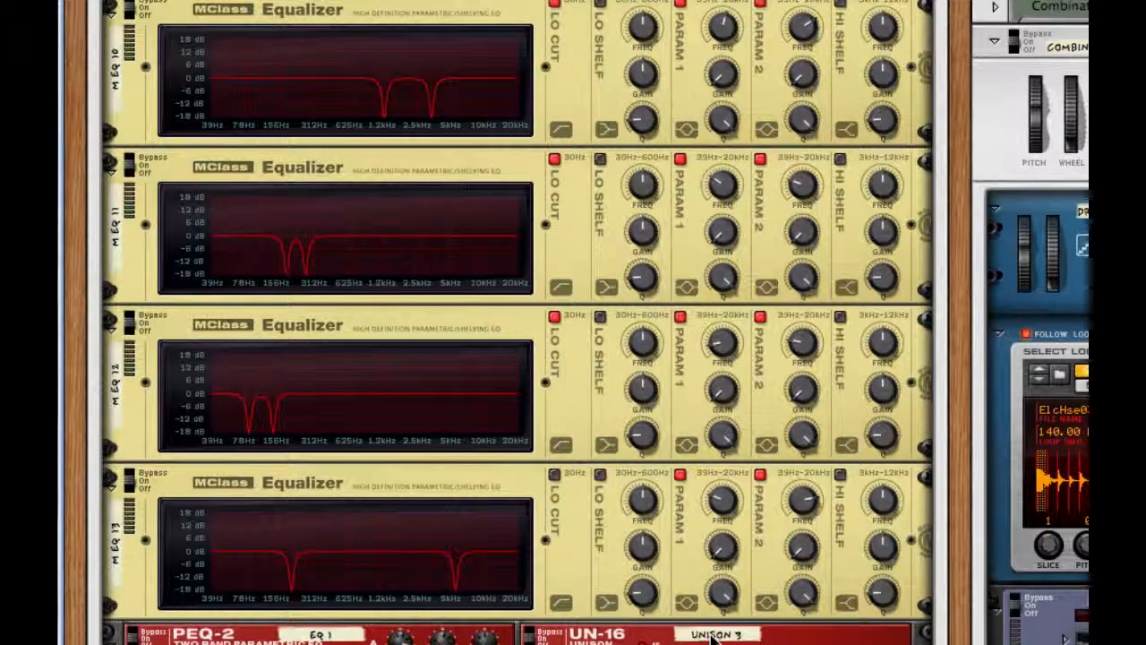
pyautogui.scroll(-1, 712, 637)
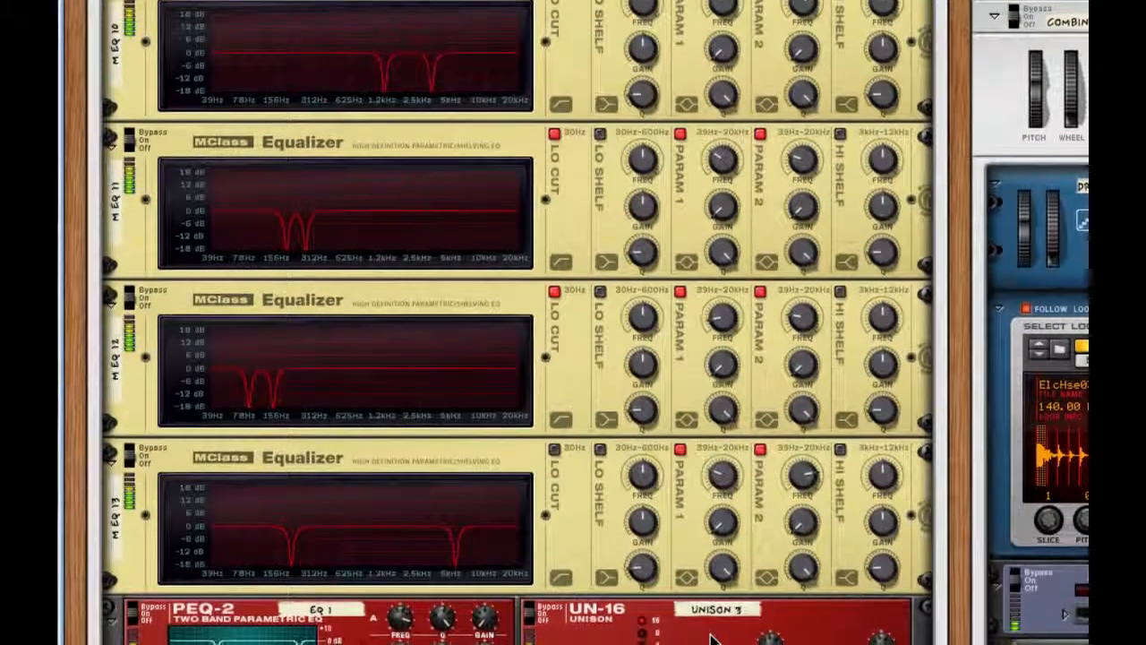
pyautogui.scroll(-3, 712, 638)
pyautogui.scroll(-2, 710, 637)
pyautogui.scroll(-1, 712, 638)
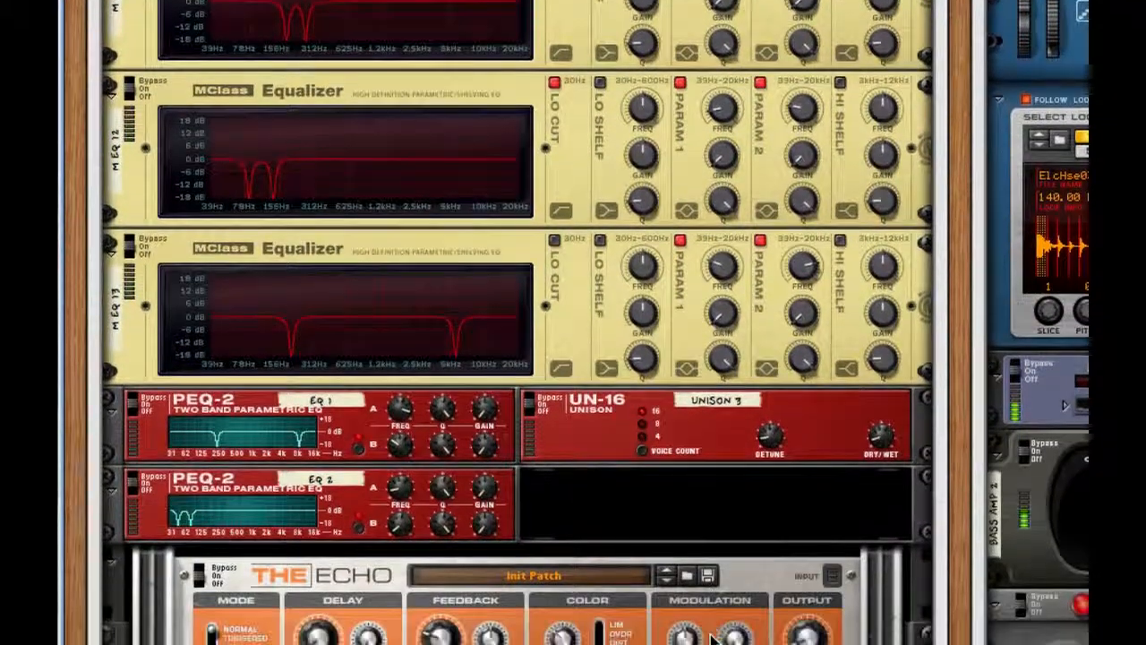
pyautogui.scroll(9, 712, 637)
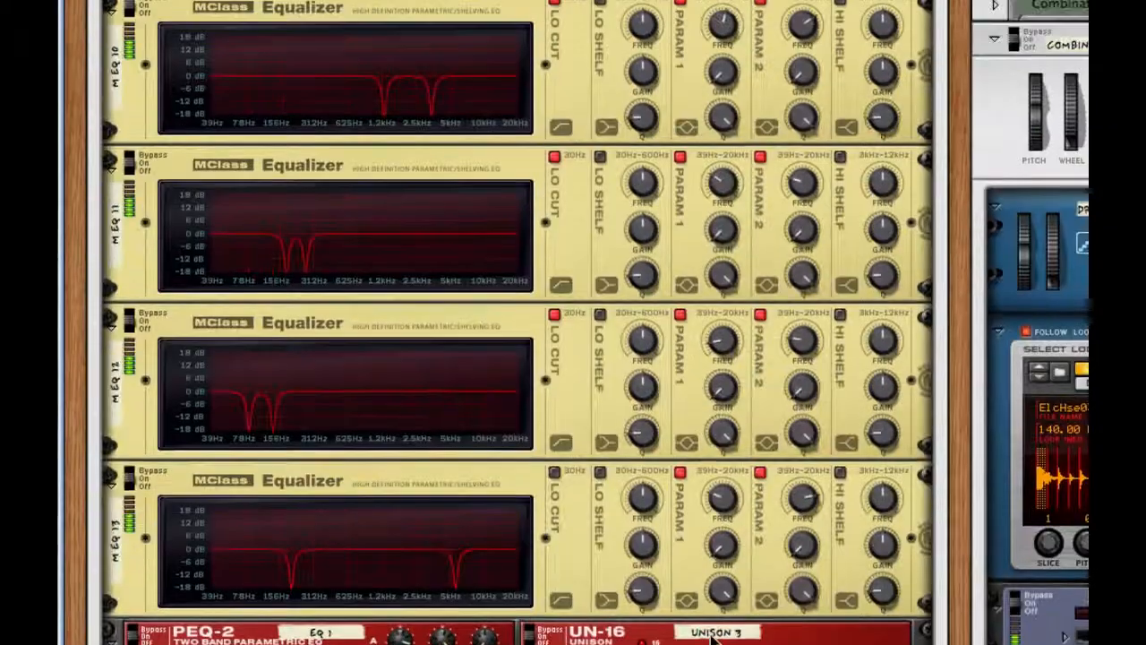
pyautogui.scroll(20, 712, 638)
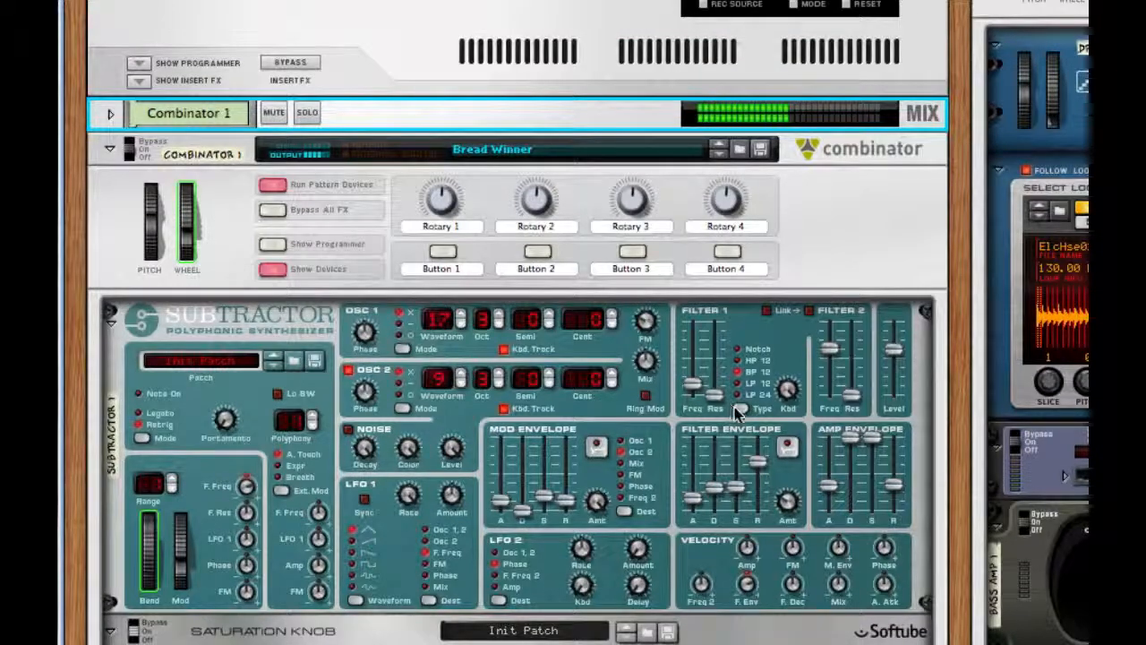
# Step: Solo Combinator 1 to listen to its sound alone, and stop playback
pyautogui.click(307, 112)
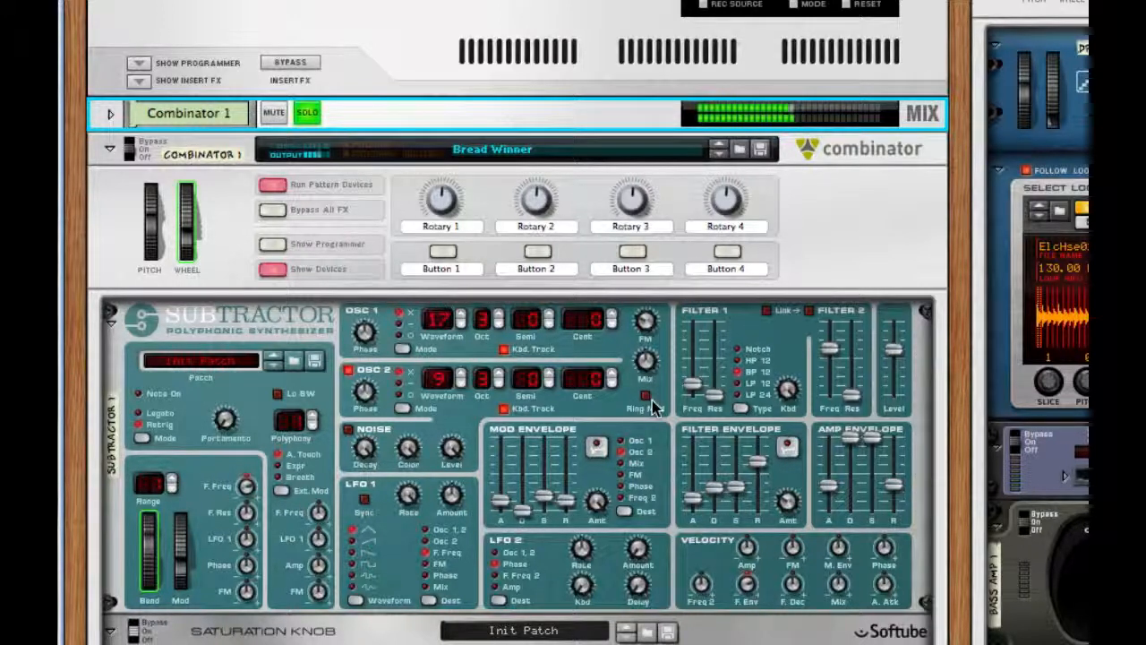
pyautogui.scroll(-20, 652, 407)
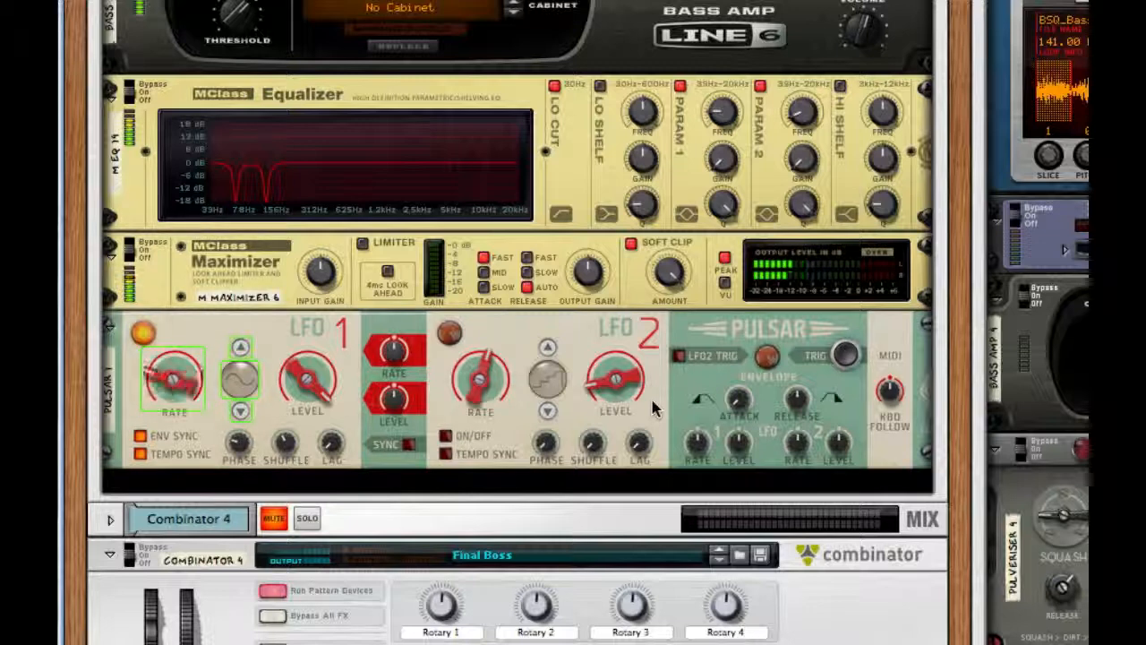
pyautogui.press('space')
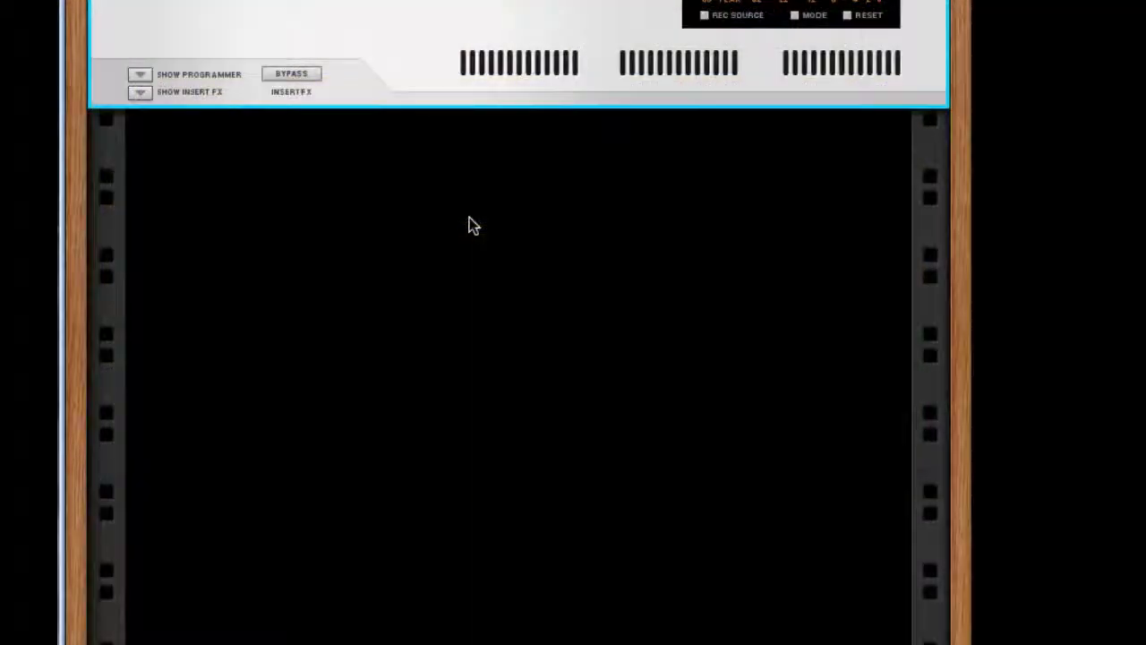
# Step: Create a Combinator in the empty rack and add a Subtractor synthesizer inside it
pyautogui.rightClick(473, 225)
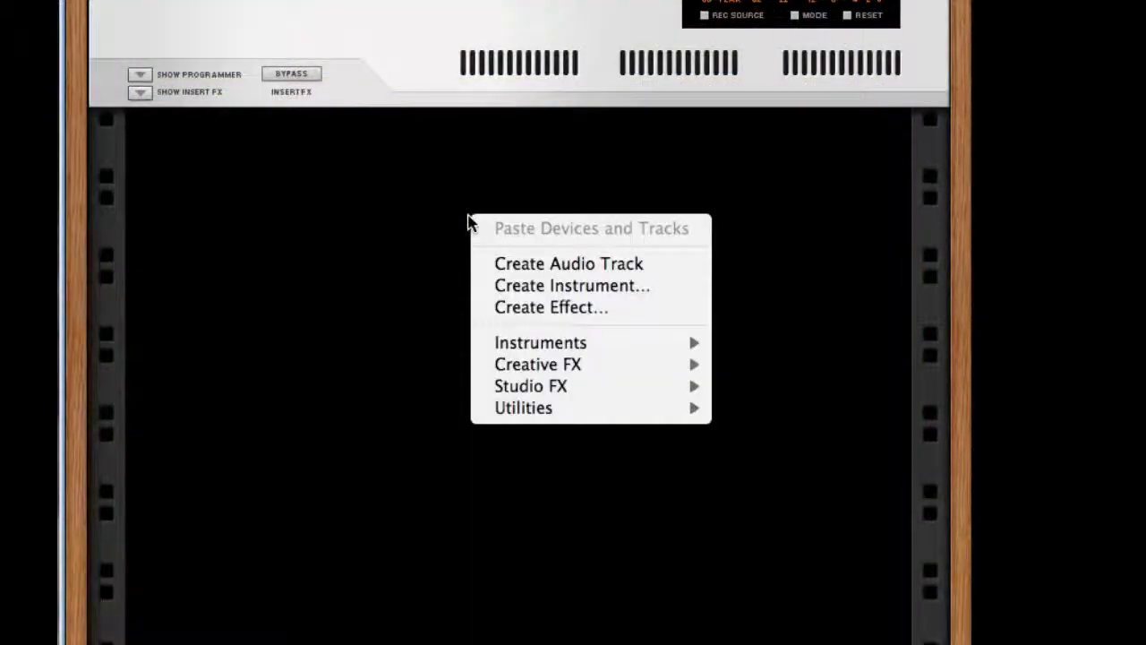
pyautogui.moveTo(591, 410)
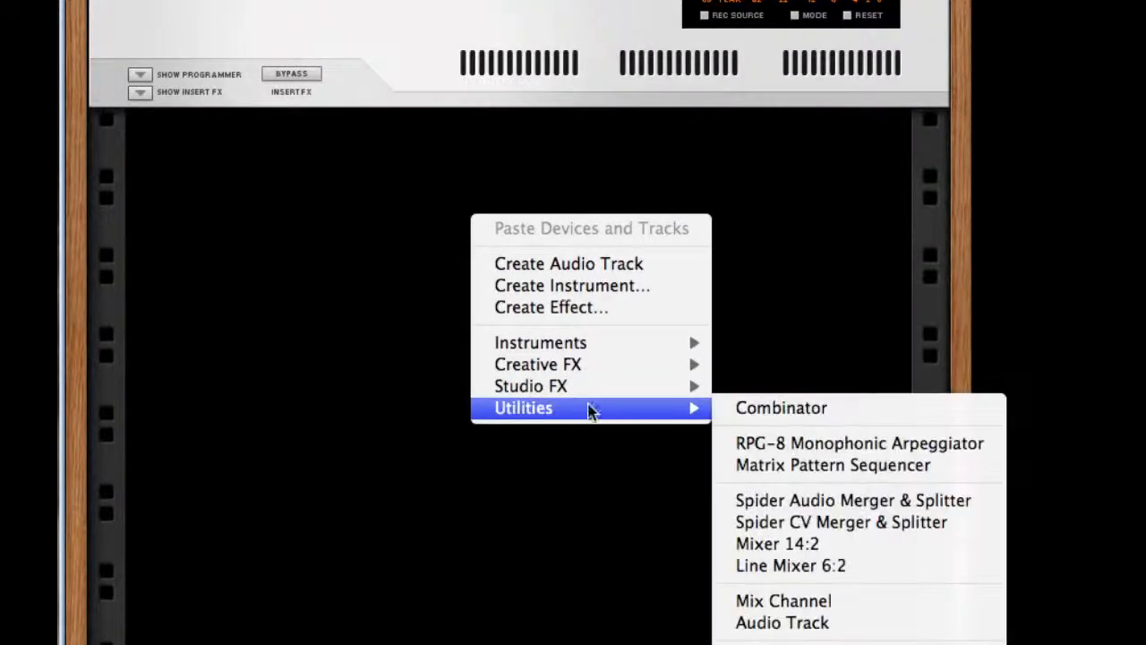
pyautogui.click(724, 408)
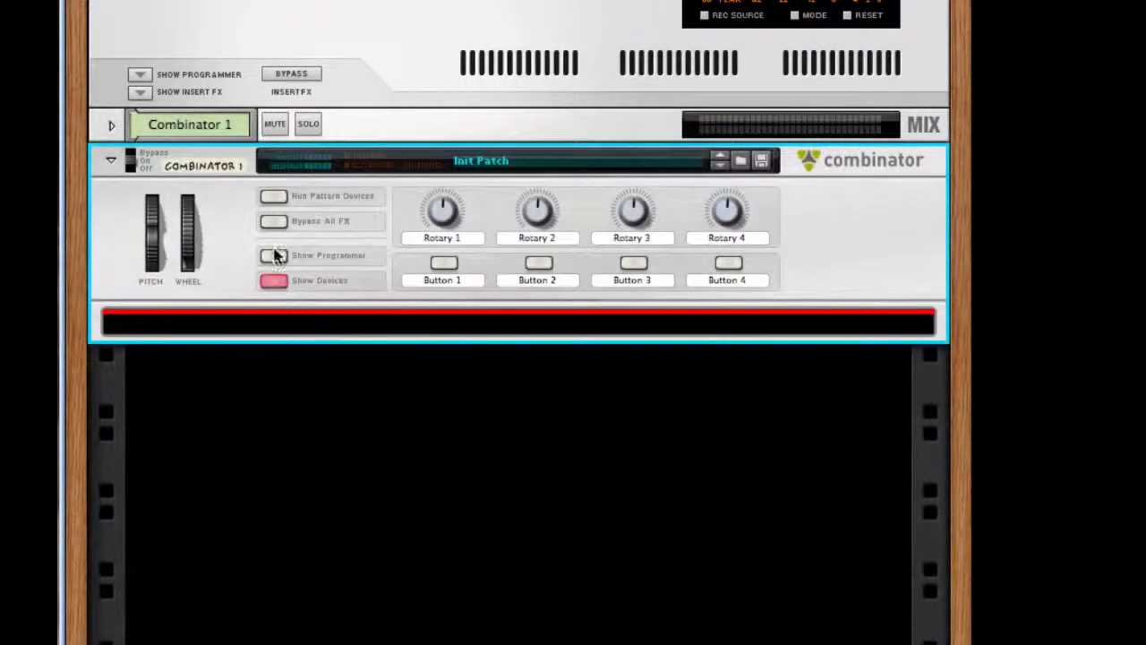
pyautogui.rightClick(378, 329)
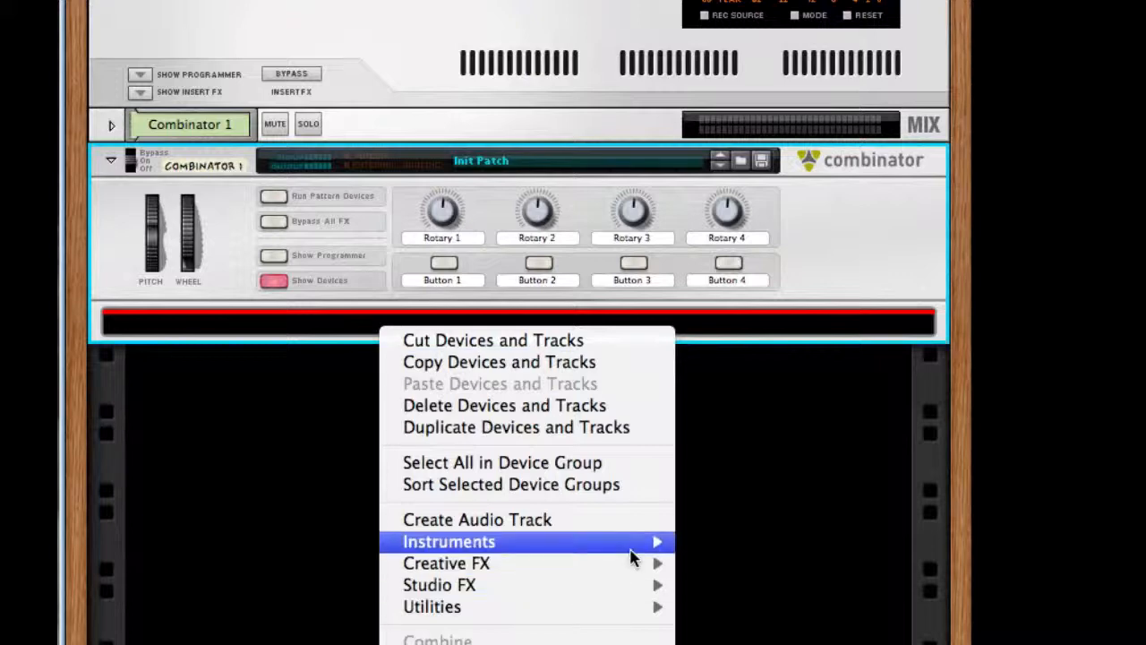
pyautogui.moveTo(632, 557)
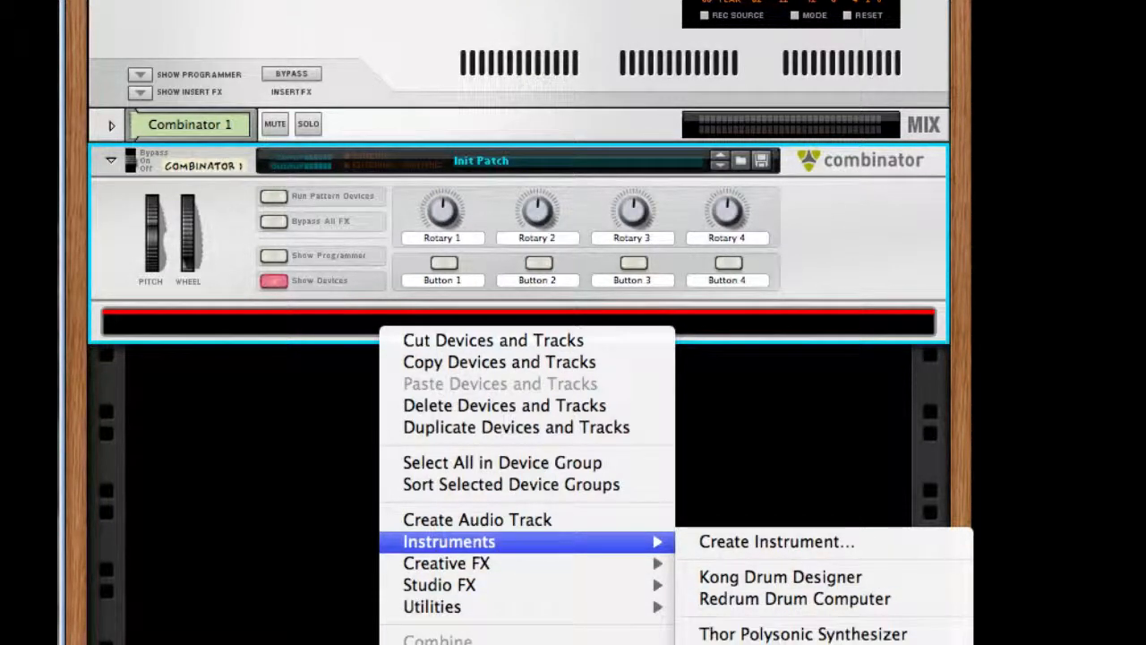
pyautogui.click(797, 644)
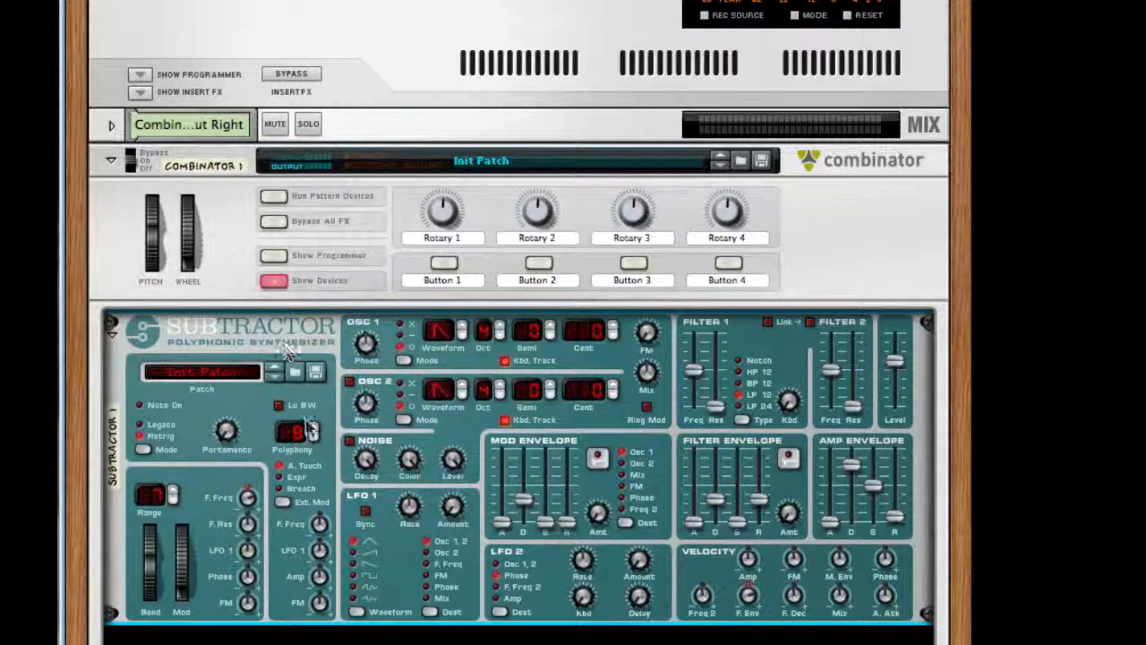
# Step: Set the Subtractor's polyphony to 1 and adjust its pitch bend range
pyautogui.click(313, 427)
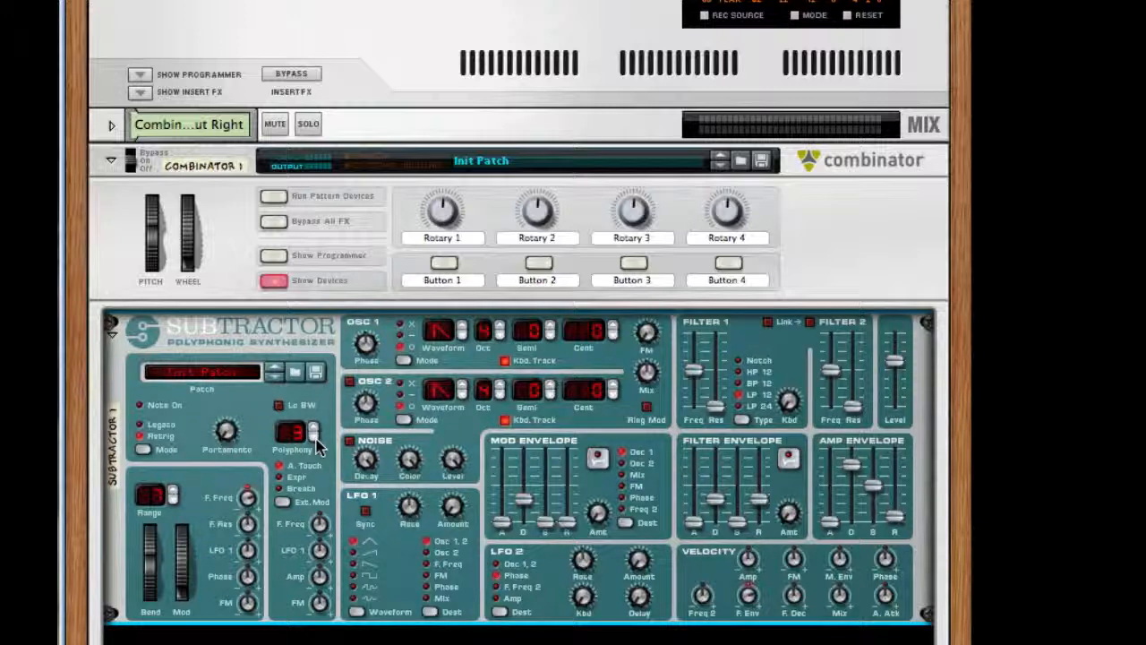
pyautogui.click(315, 435)
pyautogui.click(172, 500)
pyautogui.click(171, 500)
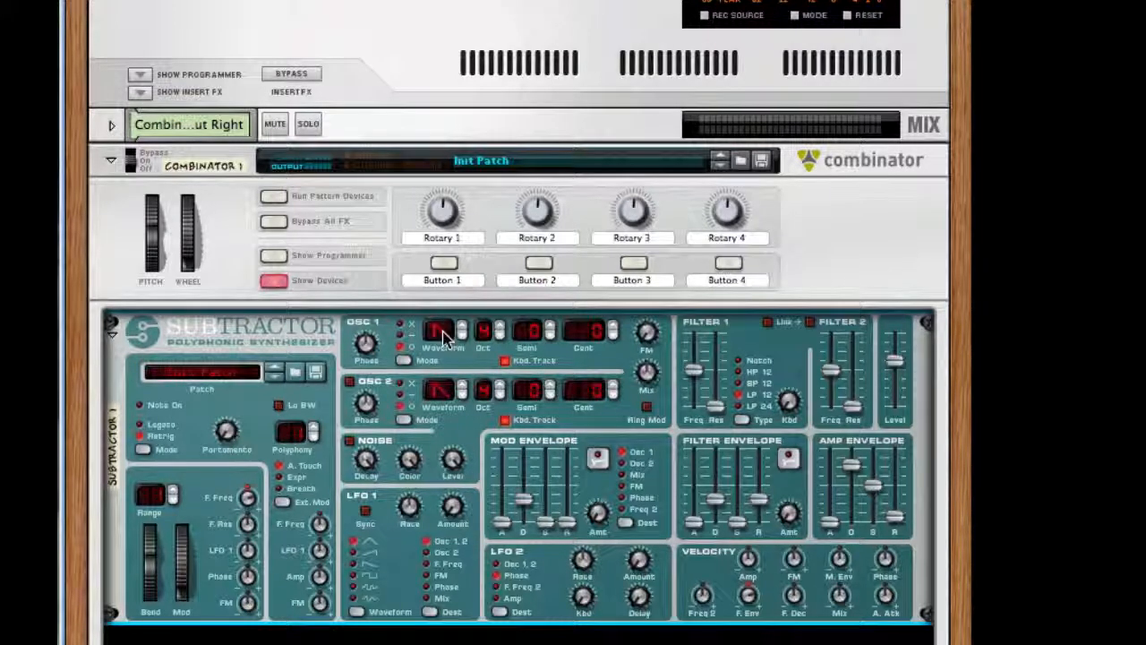
# Step: Switch oscillator 1's phase mode to X and set its waveform to 17
pyautogui.click(399, 324)
pyautogui.moveTo(428, 333); pyautogui.dragTo(429, 309)
pyautogui.moveTo(447, 260); pyautogui.dragTo(450, 184)
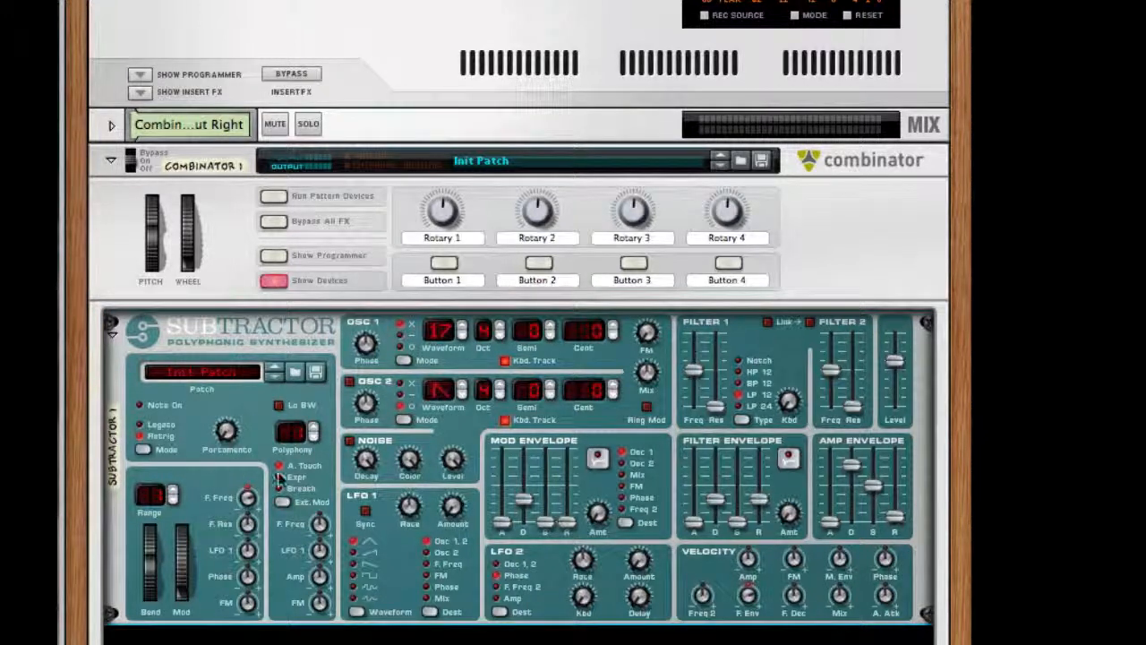
# Step: Set the Subtractor's FM amount to 36 and turn on oscillator 2
pyautogui.moveTo(643, 288); pyautogui.dragTo(632, 265)
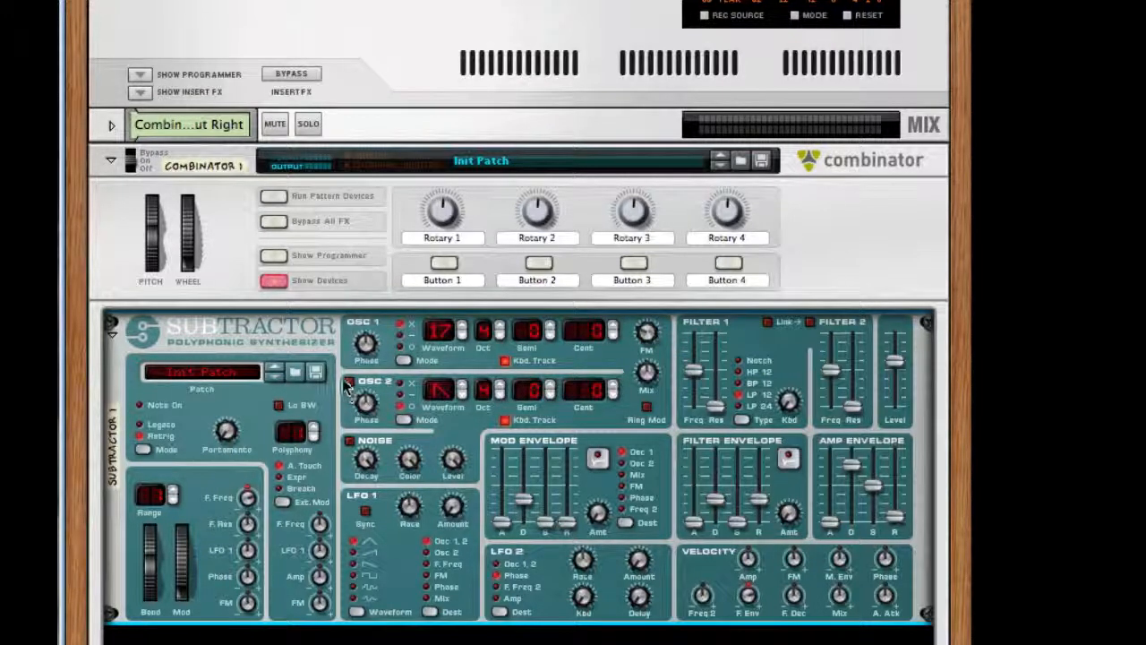
pyautogui.click(348, 383)
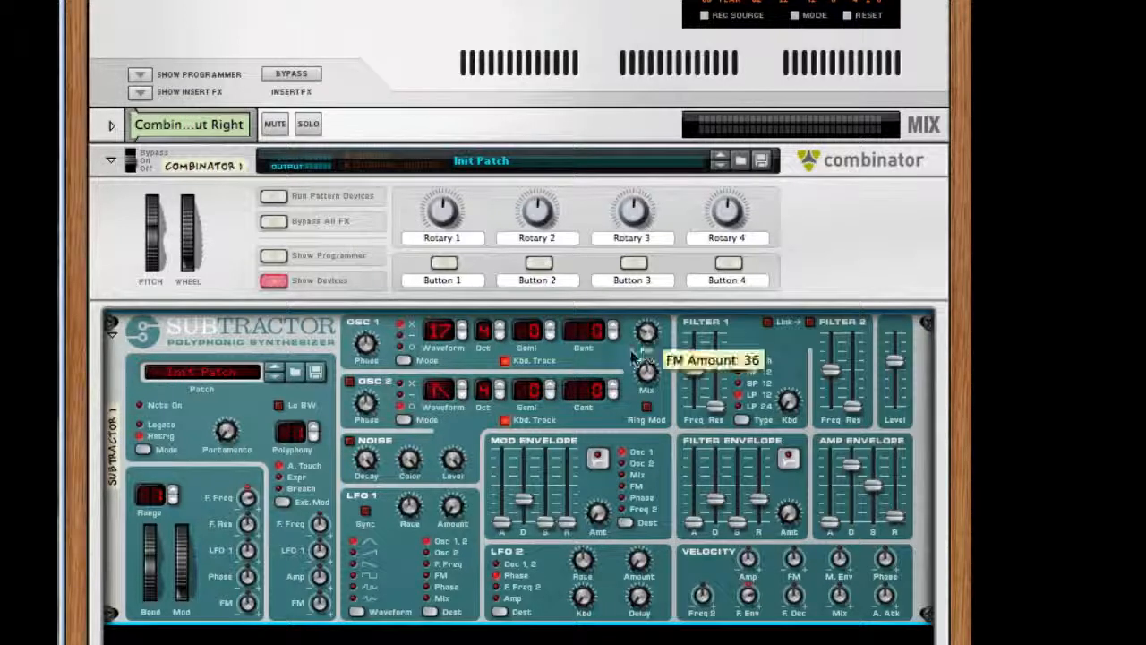
pyautogui.click(350, 383)
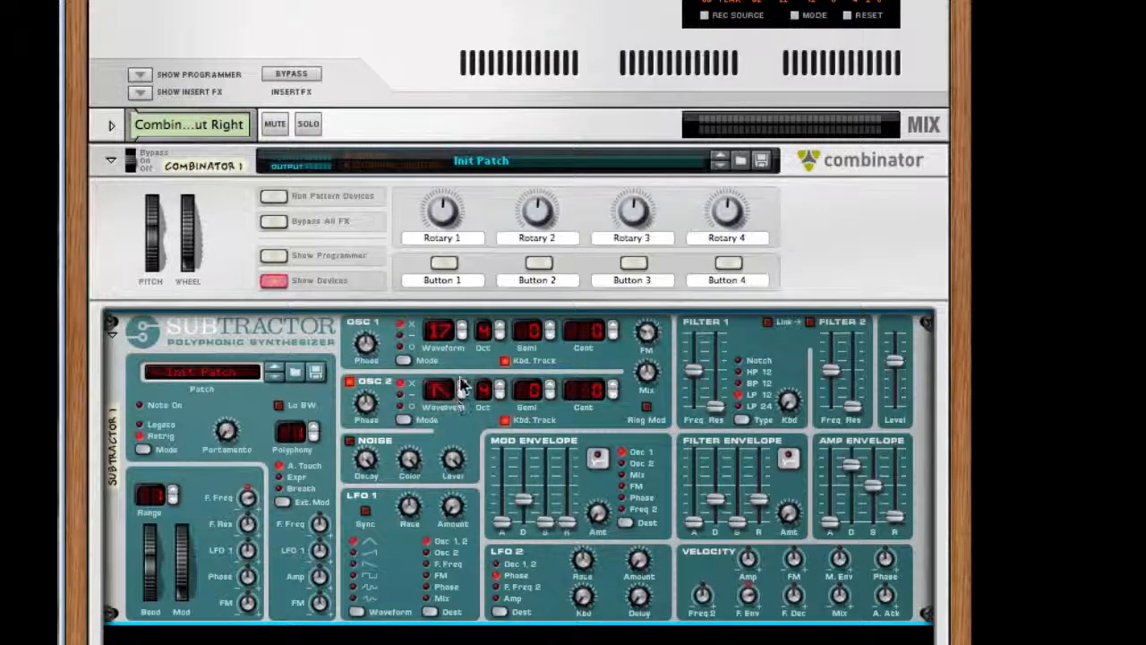
# Step: Set oscillator 2's waveform to 9 and switch the filter 1 type to BP 12
pyautogui.moveTo(436, 417); pyautogui.dragTo(462, 318)
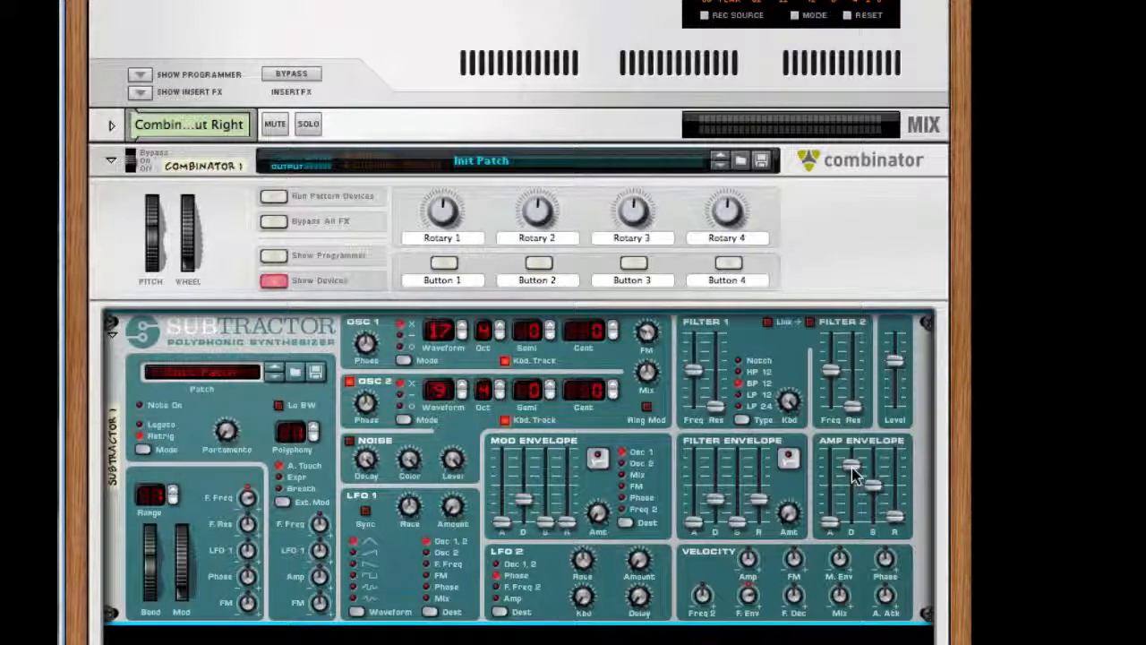
# Step: Raise the amp envelope's decay and sustain to maximum, and increase its attack and release to about a third
pyautogui.moveTo(851, 471); pyautogui.dragTo(860, 287)
pyautogui.moveTo(873, 484); pyautogui.dragTo(884, 295)
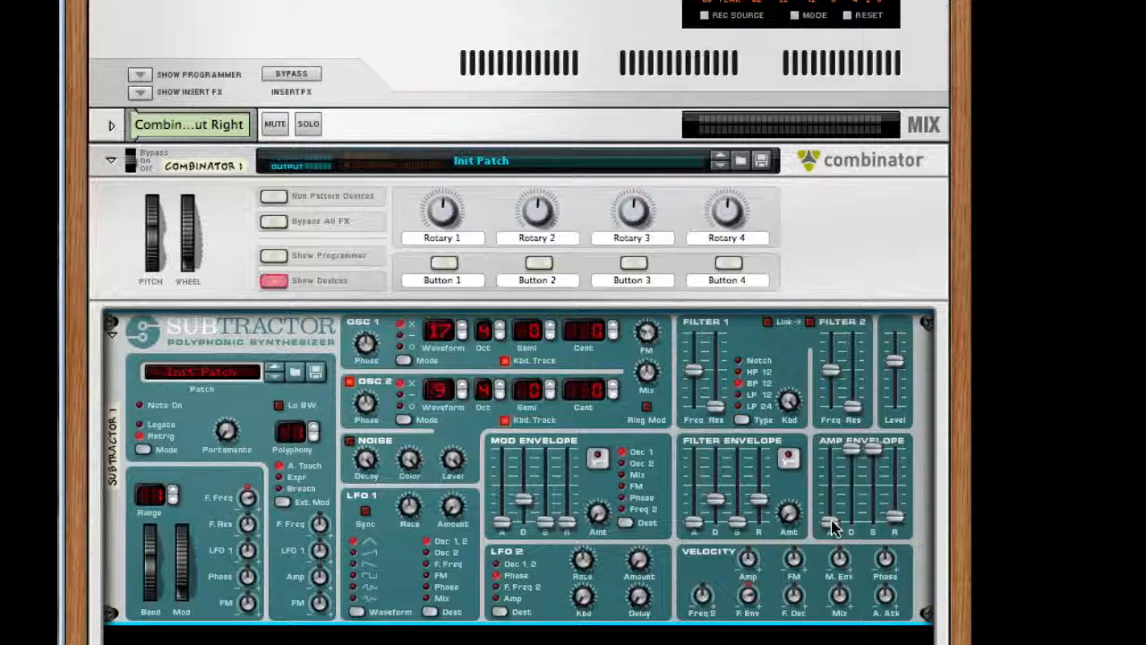
pyautogui.moveTo(831, 526); pyautogui.dragTo(831, 504)
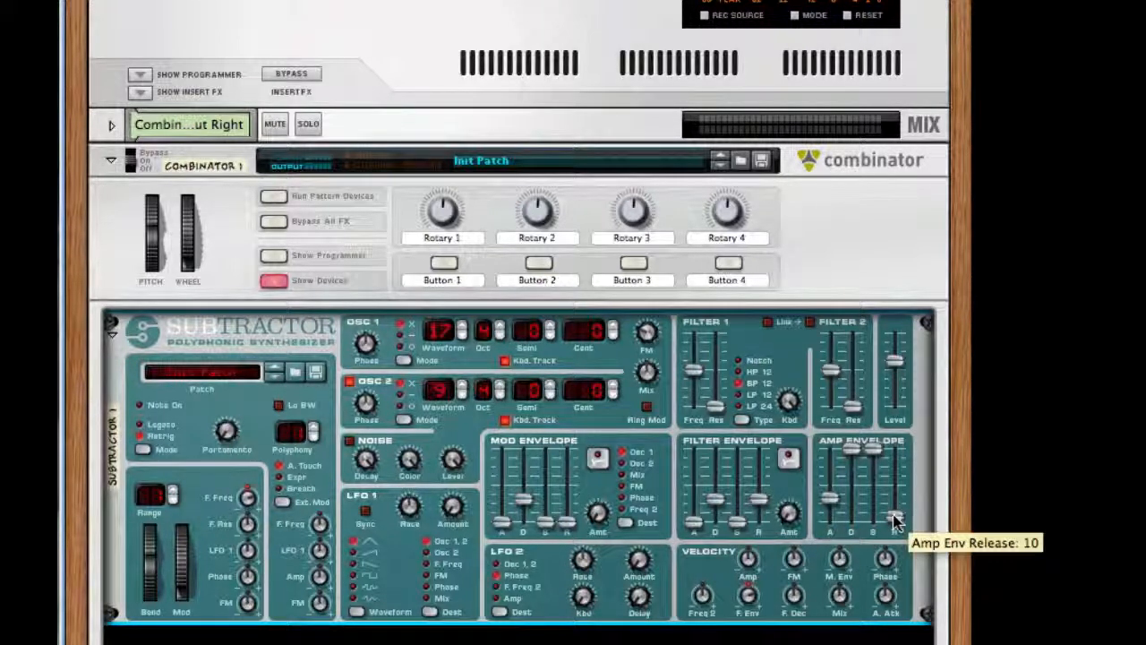
pyautogui.moveTo(897, 523); pyautogui.dragTo(895, 504)
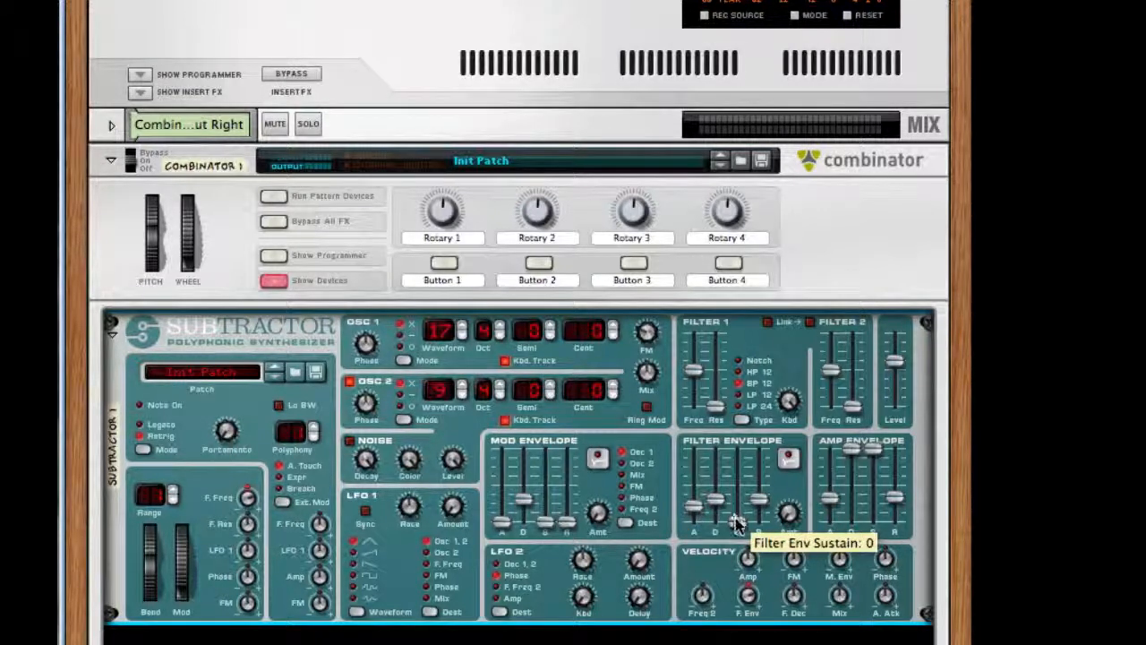
# Step: Raise the filter envelope's attack slightly, increase its sustain and release, and turn up its amount
pyautogui.moveTo(735, 522); pyautogui.dragTo(736, 498)
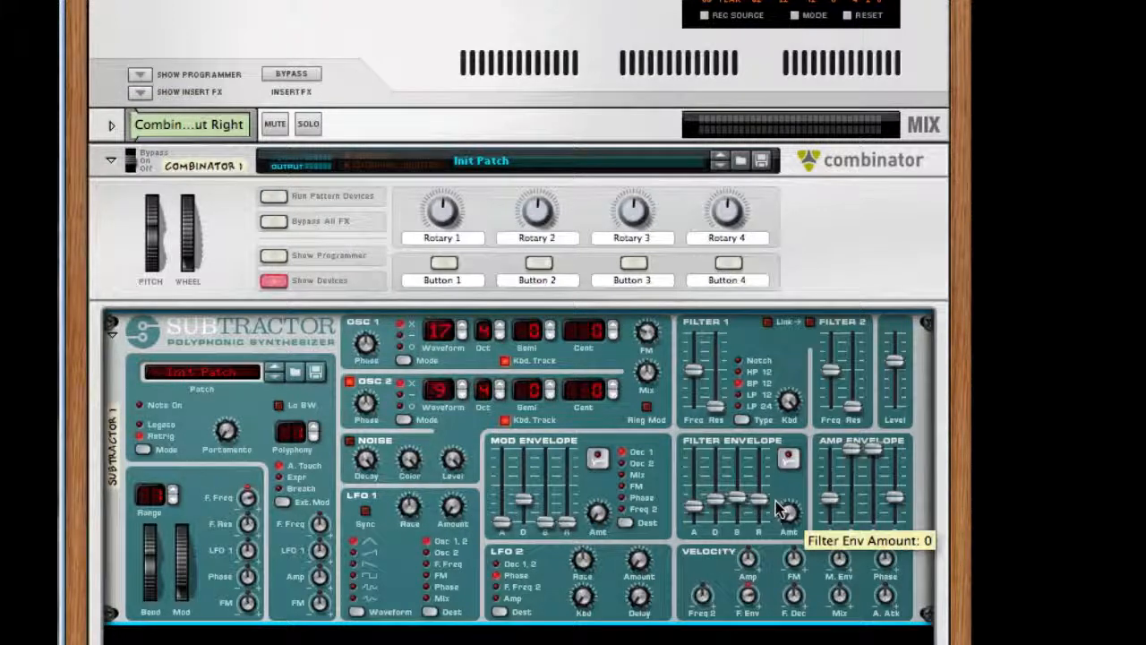
pyautogui.moveTo(759, 499); pyautogui.dragTo(761, 475)
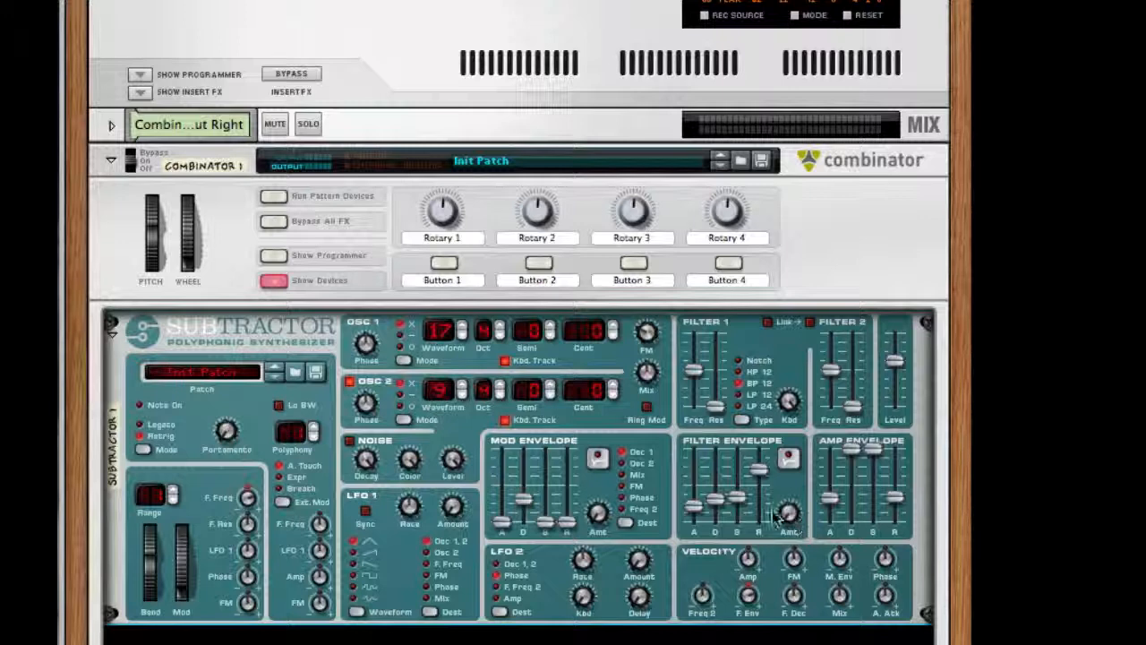
pyautogui.moveTo(782, 511); pyautogui.dragTo(779, 435)
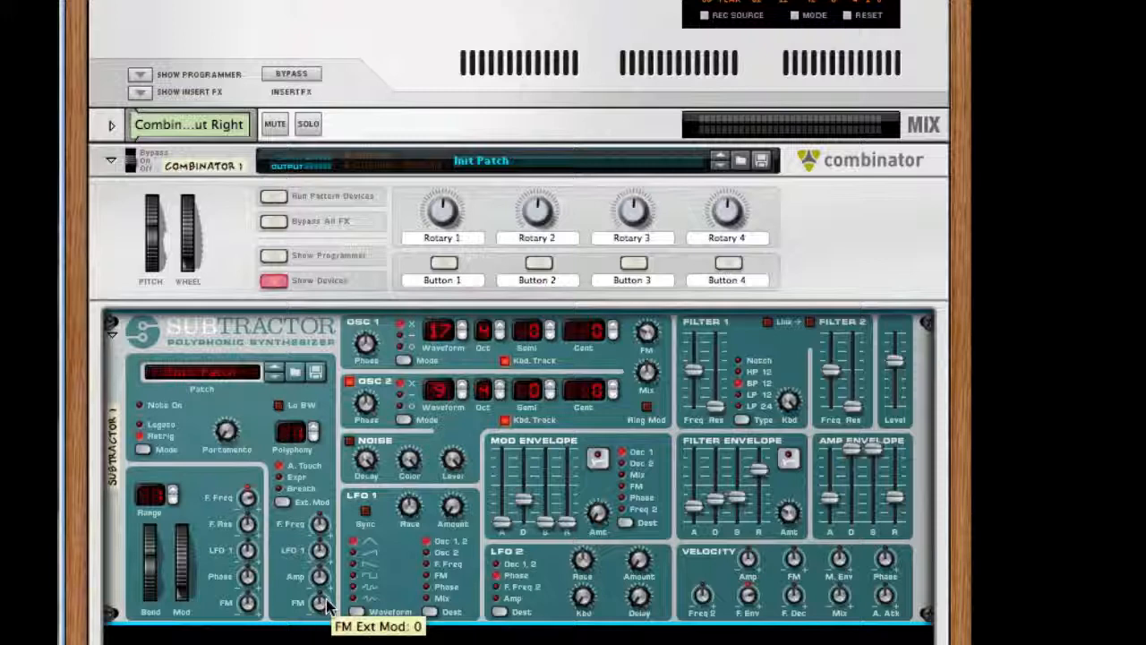
# Step: Add a Pulsar below the Subtractor and cable its LFO 1 CV output to the Subtractor's Mod Wheel modulation input
pyautogui.rightClick(470, 536)
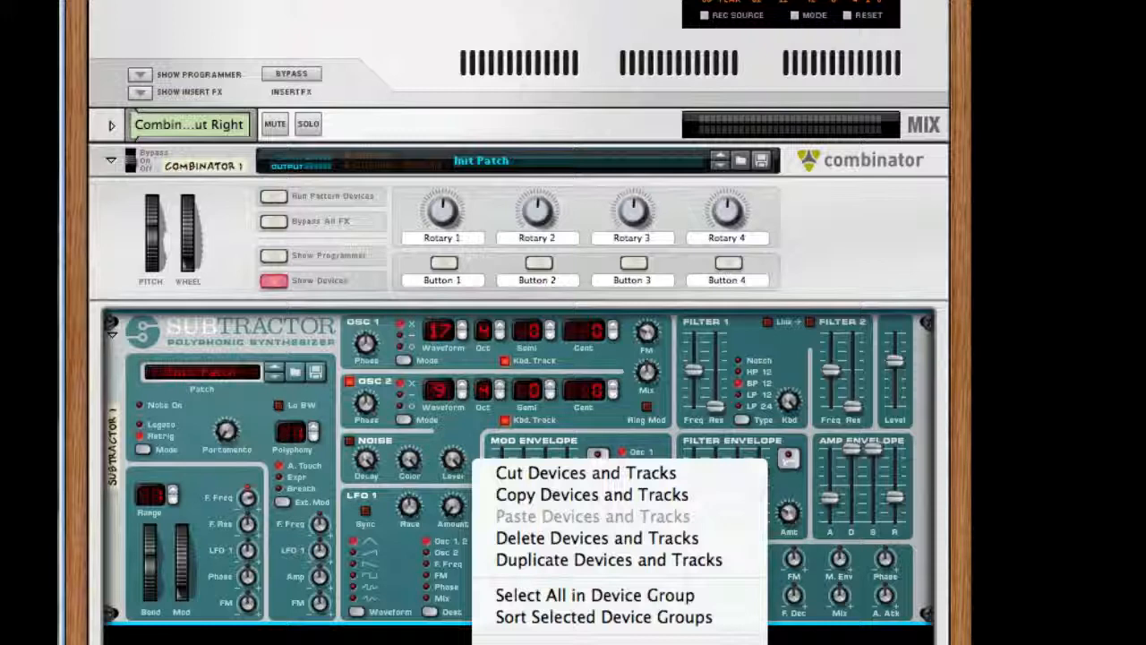
pyautogui.press('Escape')
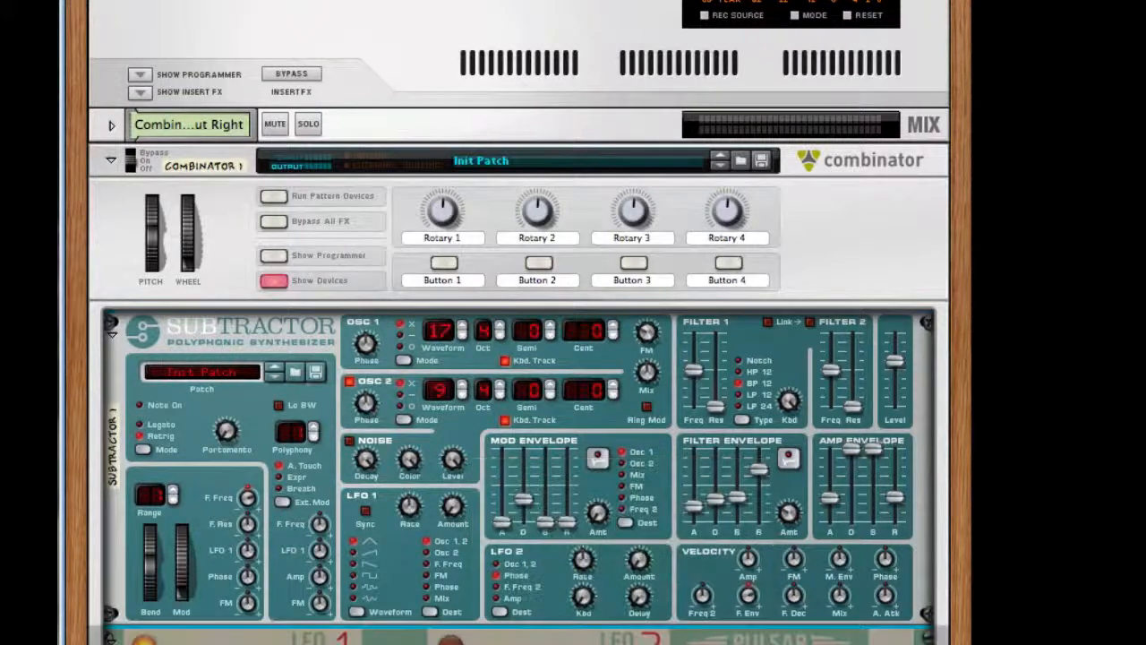
pyautogui.press('Tab')
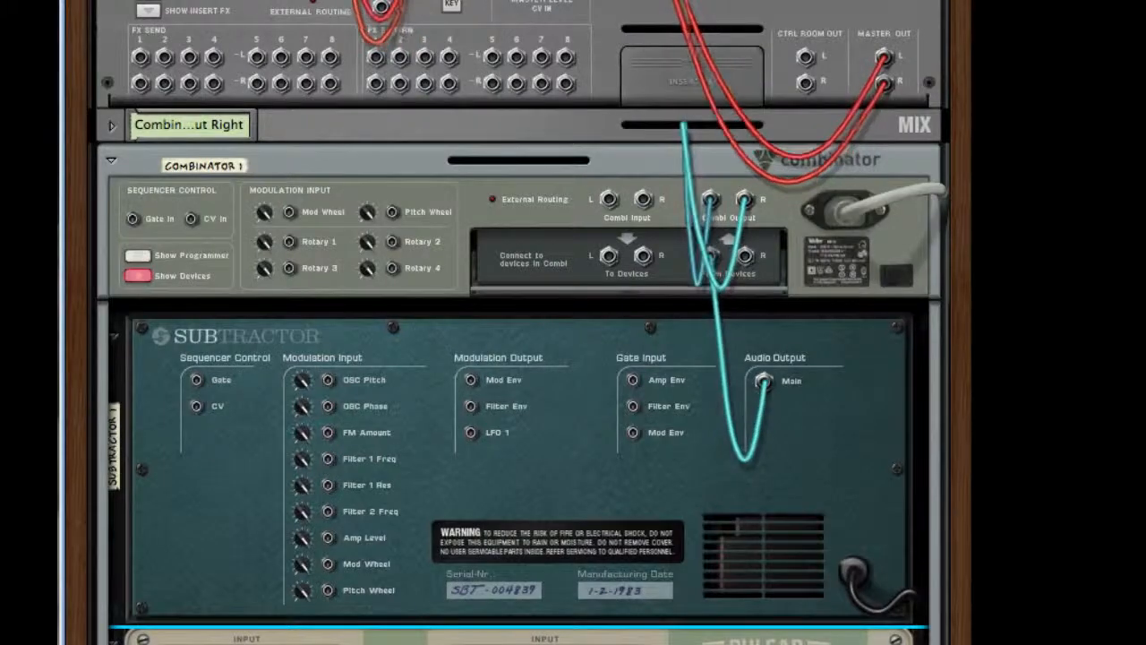
pyautogui.scroll(-4, 519, 322)
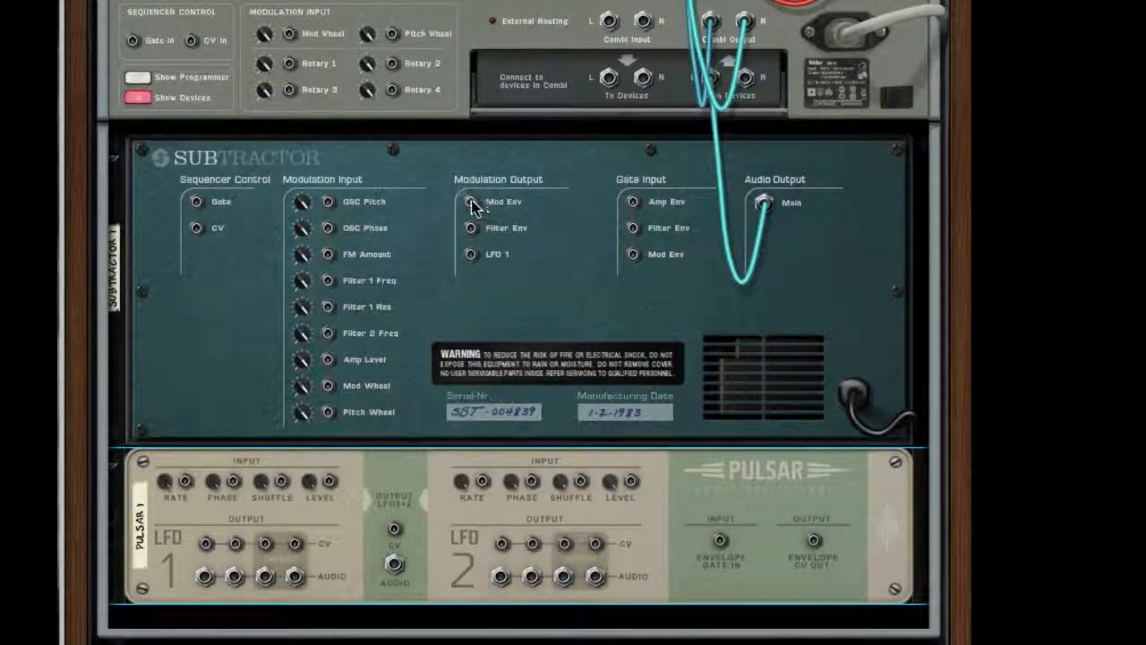
pyautogui.moveTo(470, 203); pyautogui.dragTo(209, 525)
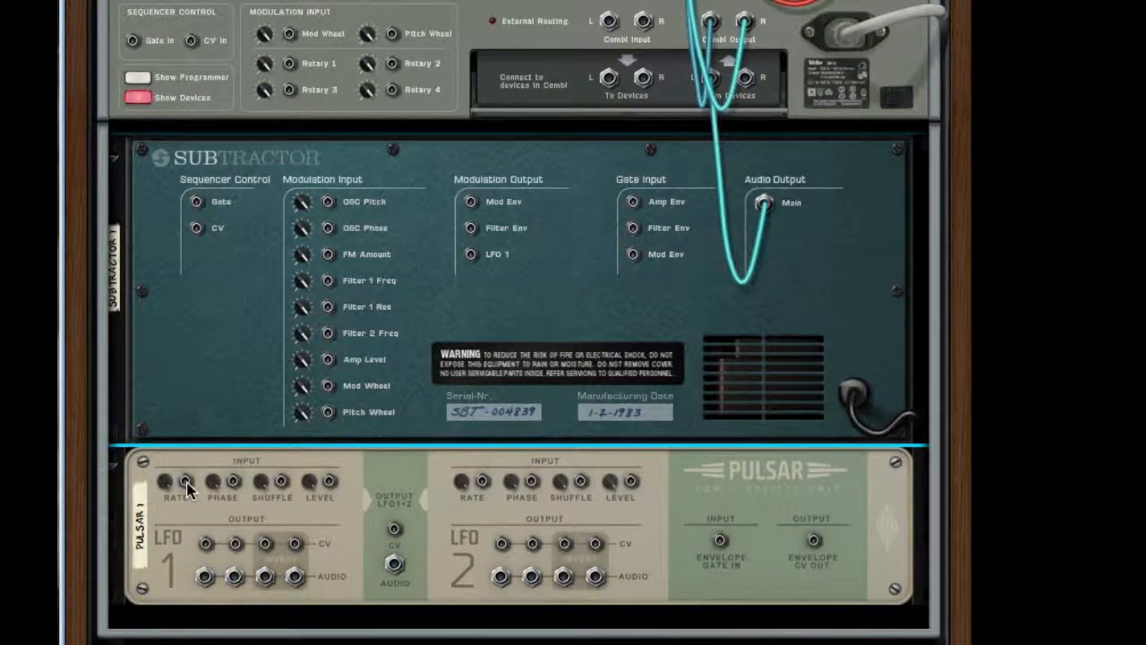
pyautogui.click(186, 482)
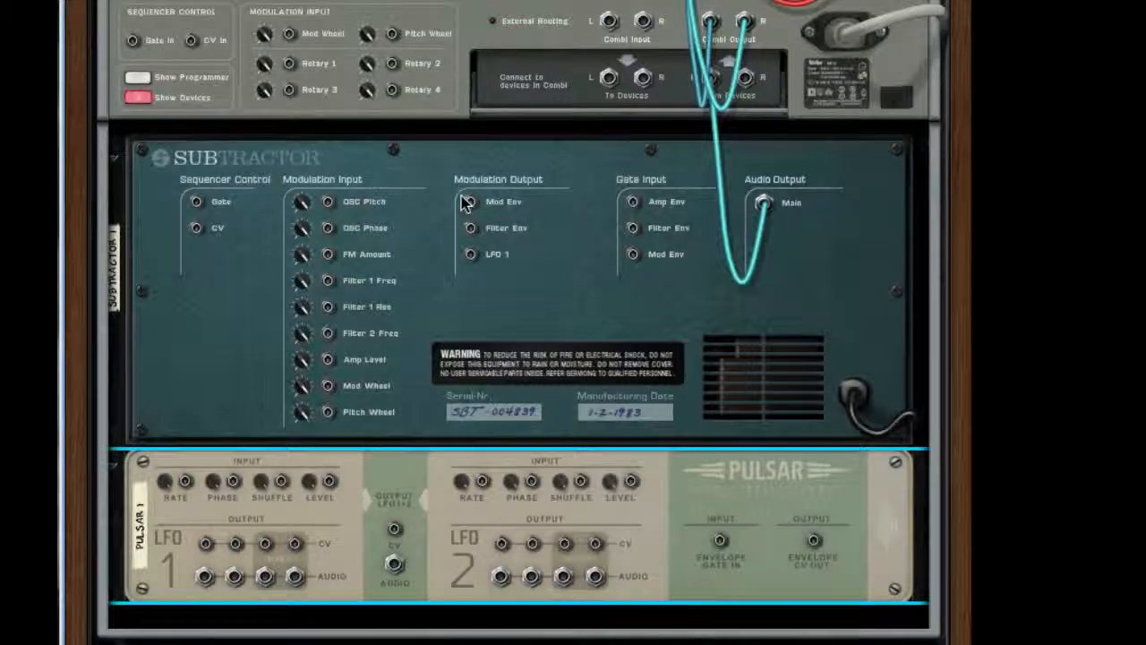
pyautogui.moveTo(327, 383); pyautogui.dragTo(206, 544)
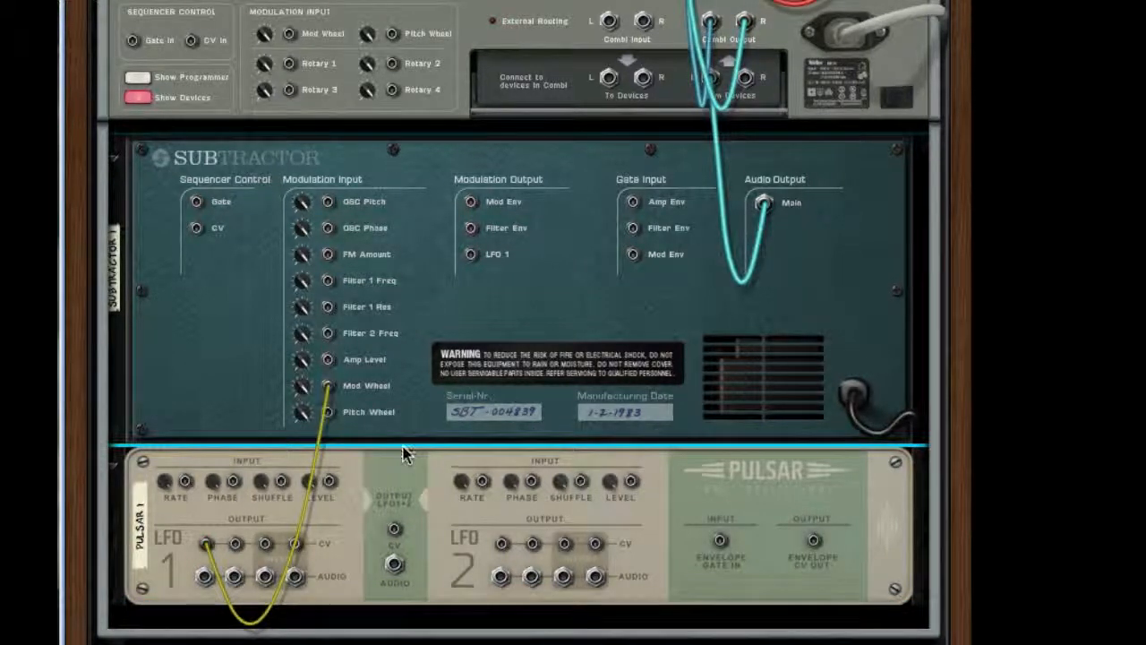
# Step: Configure the Pulsar's LFO 1 with a higher level, Env Sync on, a lower rate and a phase of 53°
pyautogui.press('Tab')
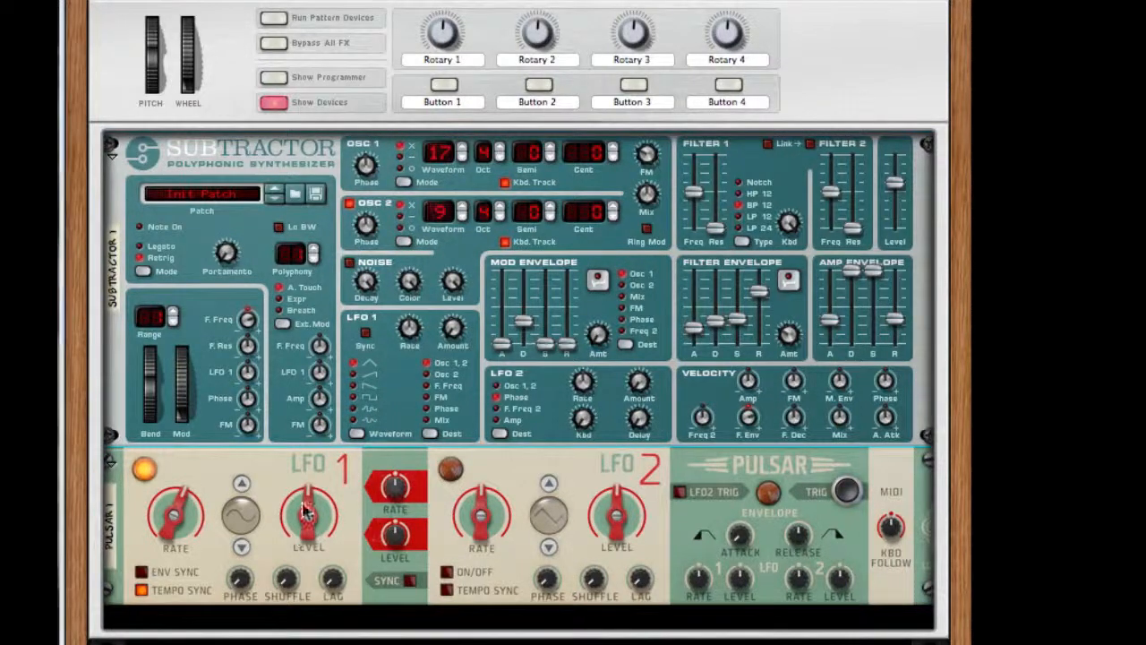
pyautogui.moveTo(298, 535); pyautogui.dragTo(296, 564)
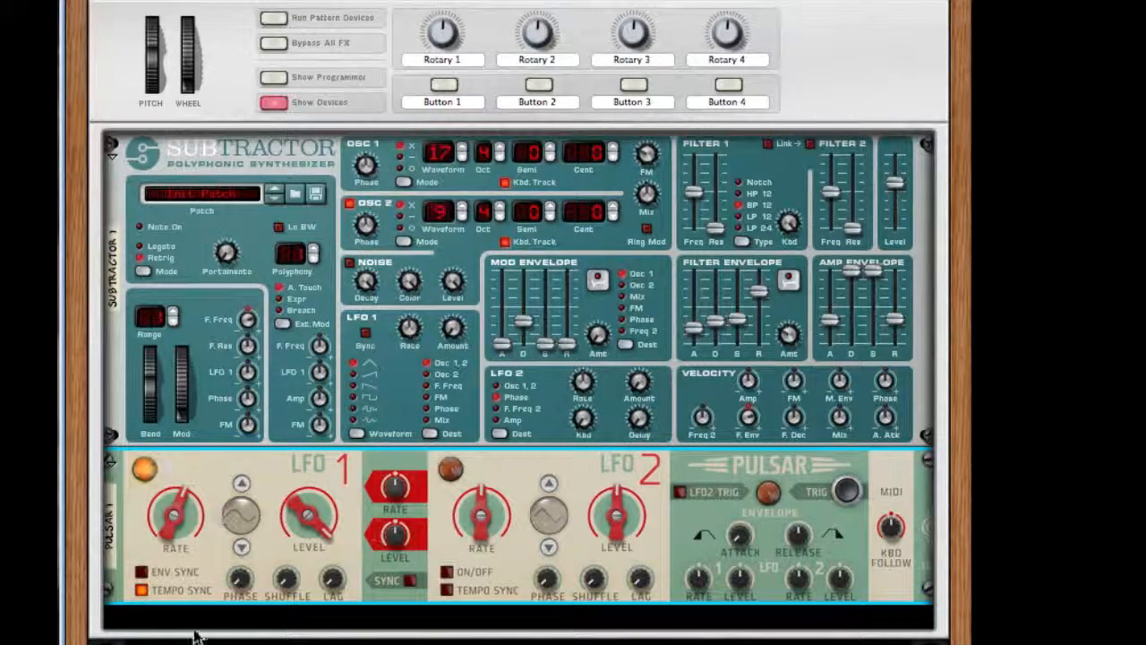
pyautogui.click(152, 574)
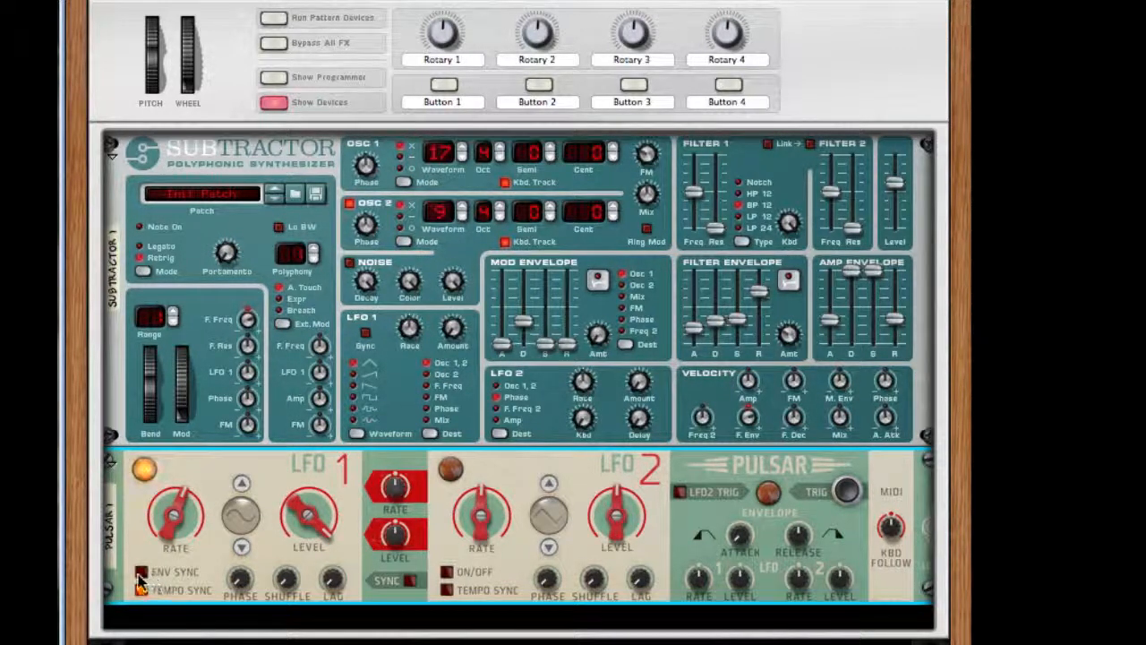
pyautogui.moveTo(186, 523); pyautogui.dragTo(156, 632)
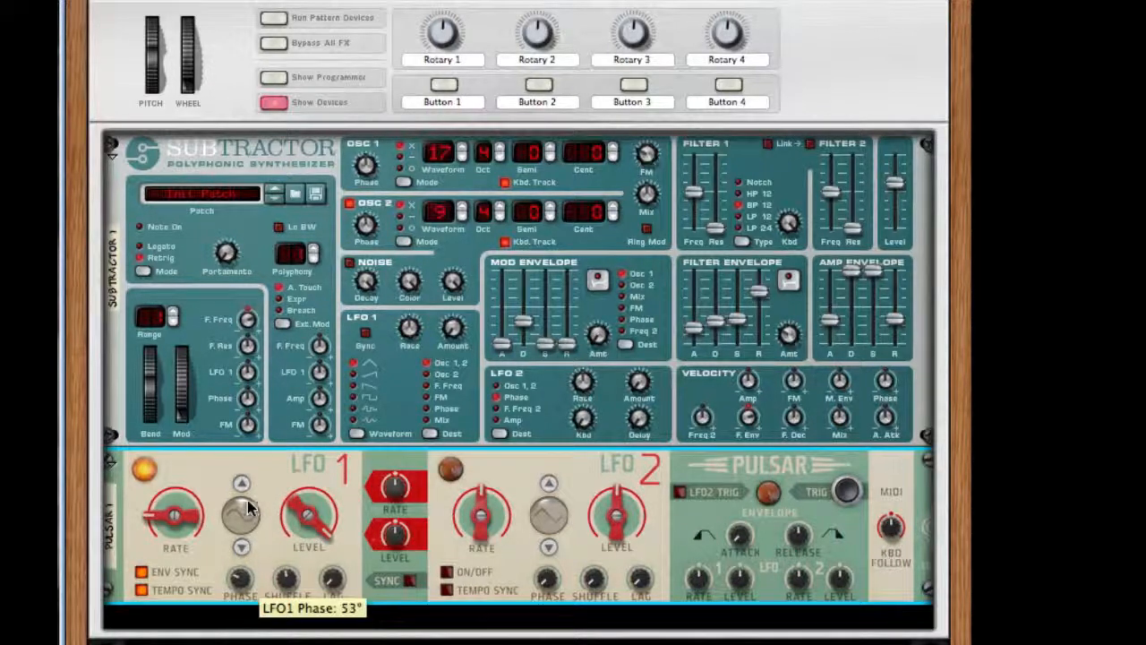
pyautogui.moveTo(240, 577); pyautogui.dragTo(249, 504)
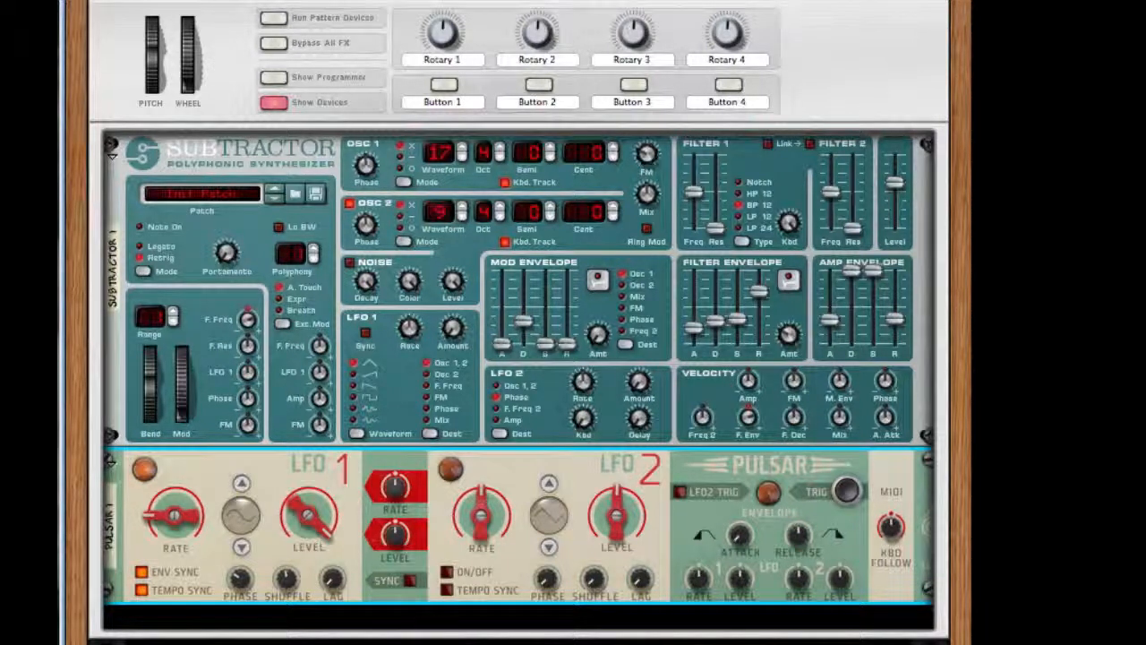
# Step: Add a Softube Saturation Knob after the Subtractor and turn its saturation up to about a third
pyautogui.rightClick(399, 392)
pyautogui.moveTo(512, 529)
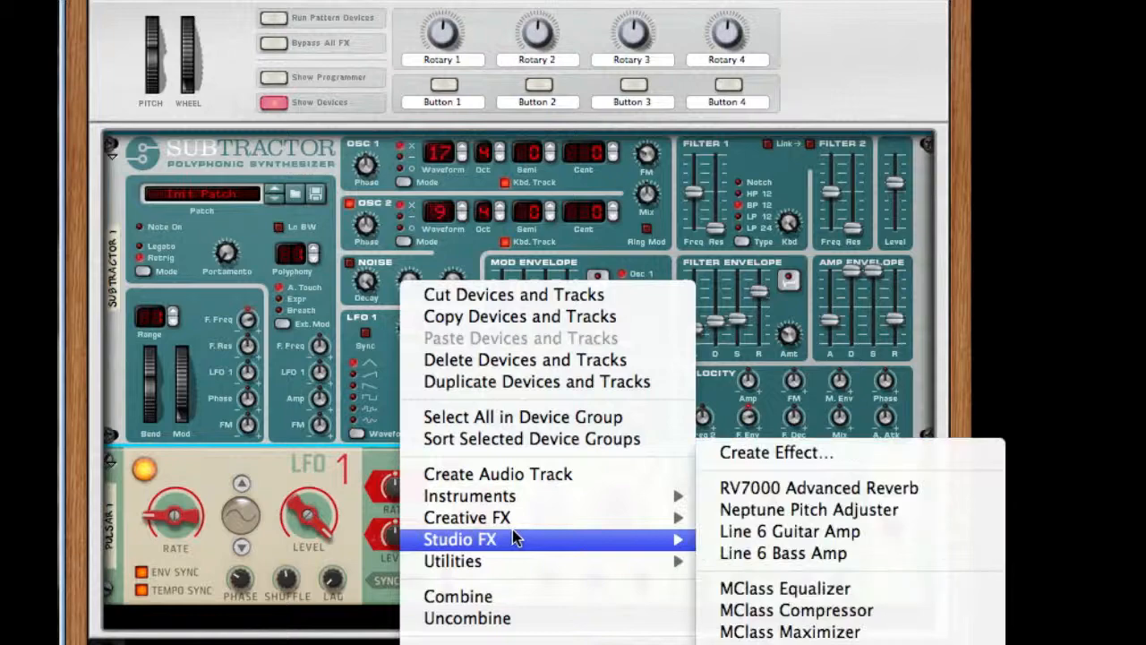
pyautogui.click(722, 627)
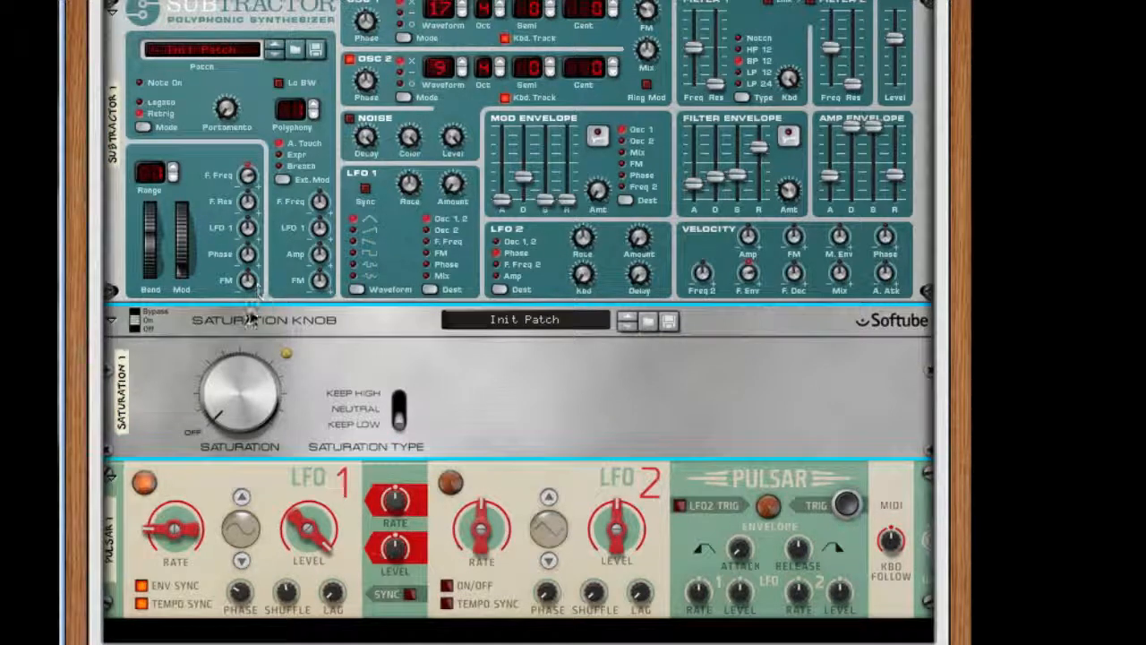
pyautogui.moveTo(233, 380); pyautogui.dragTo(237, 287)
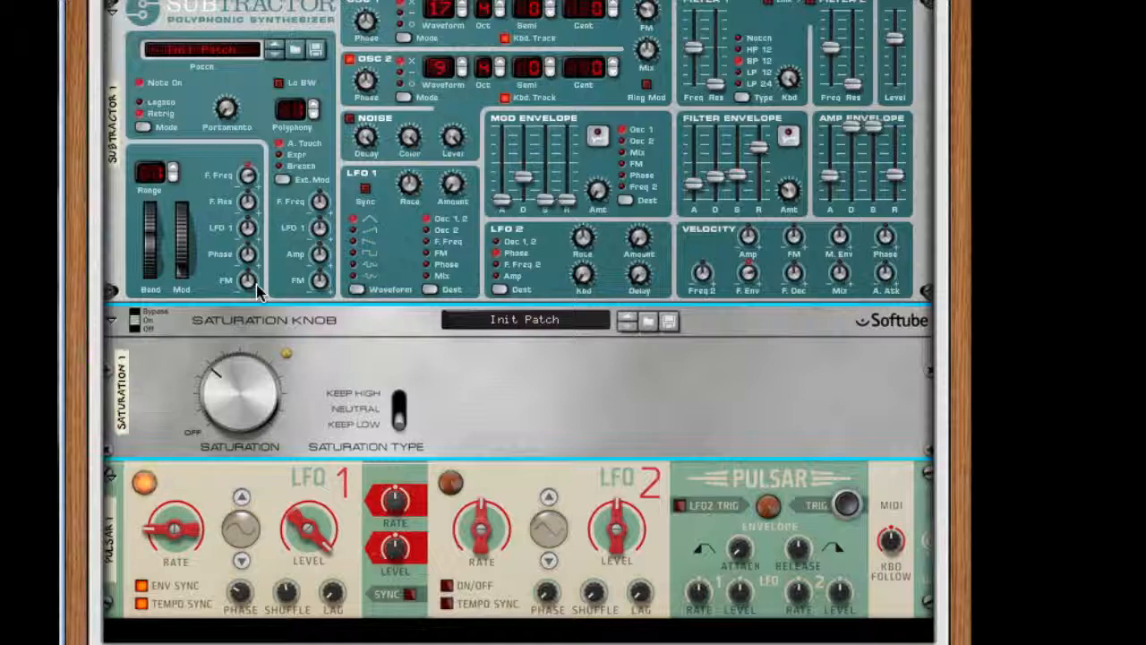
# Step: Lower the Subtractor's filter 1 frequency to 22
pyautogui.click(695, 47)
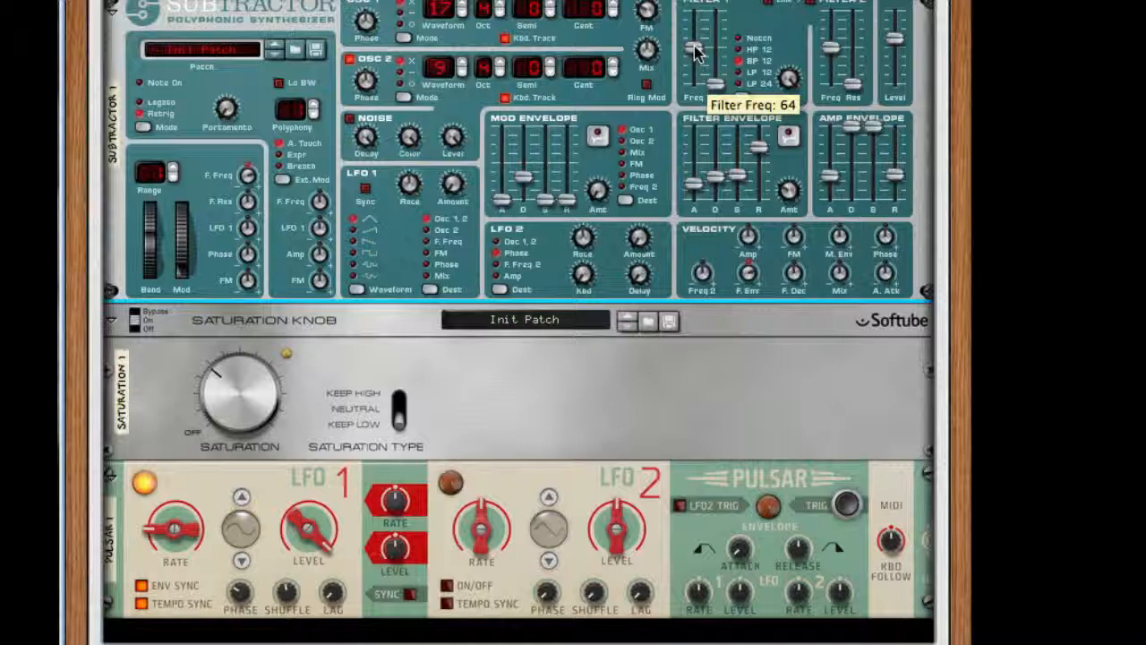
pyautogui.moveTo(694, 46); pyautogui.dragTo(689, 71)
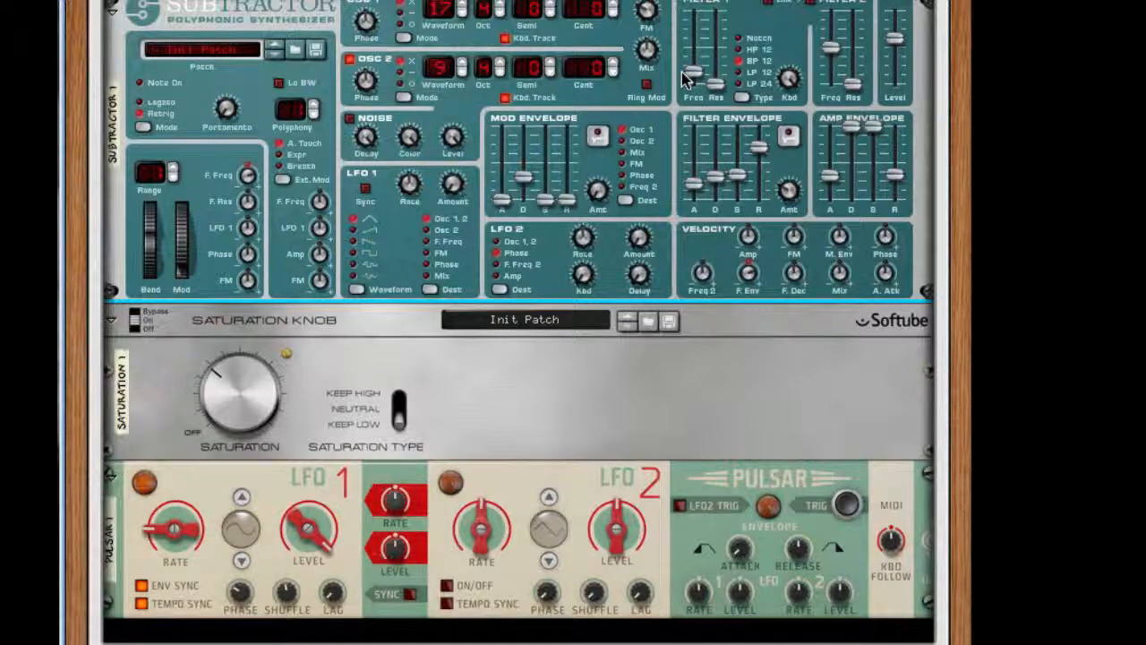
pyautogui.moveTo(684, 78)
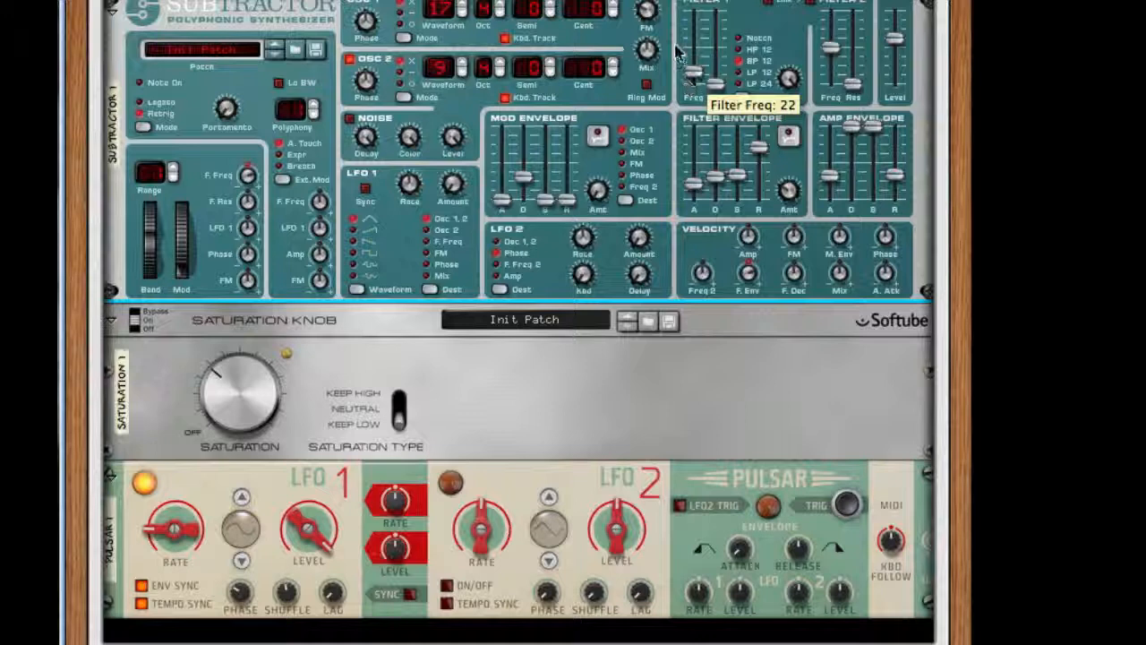
# Step: Add a UN-16 Unison after the Saturation Knob and lower its detune and dry/wet amounts
pyautogui.scroll(-5, 740, 313)
pyautogui.rightClick(590, 230)
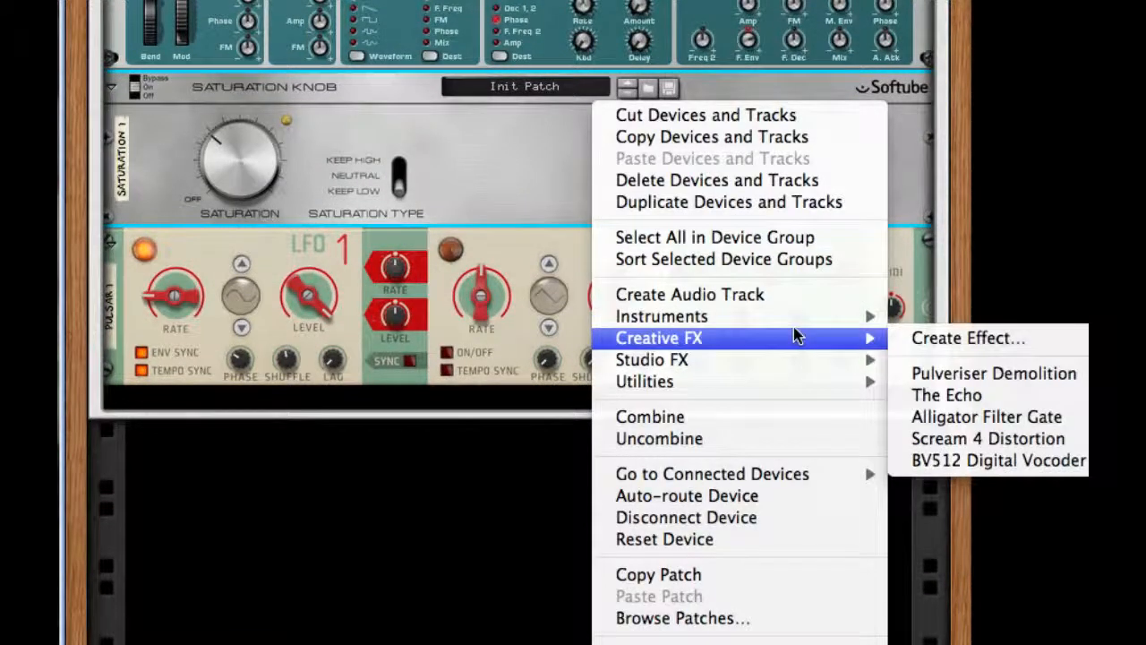
pyautogui.moveTo(780, 364)
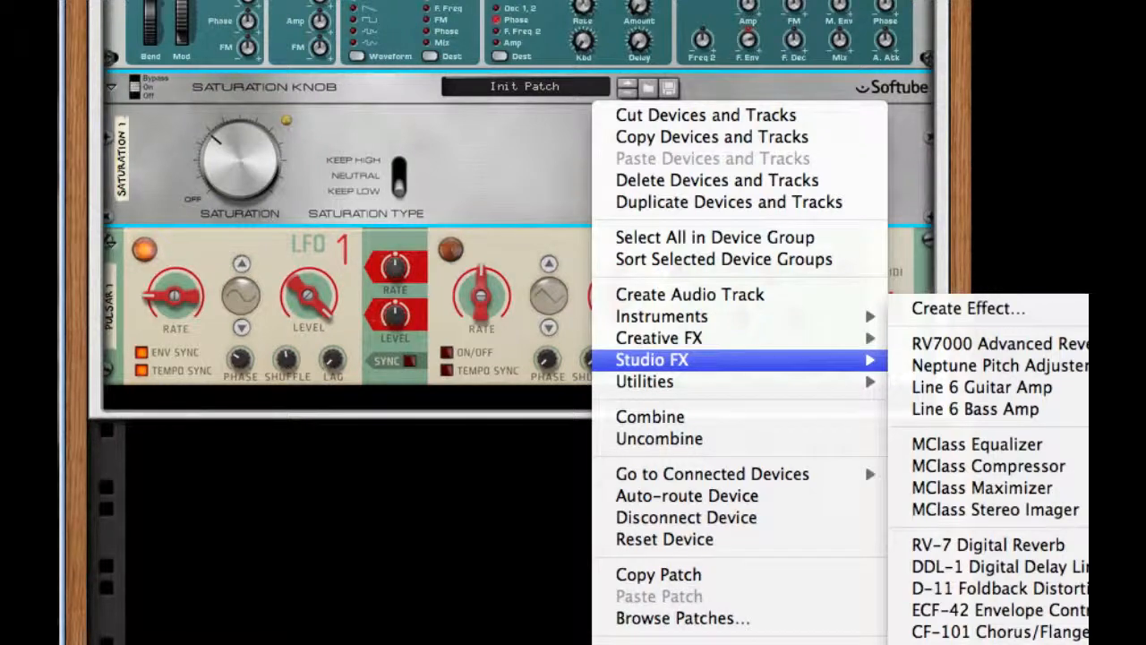
pyautogui.click(958, 644)
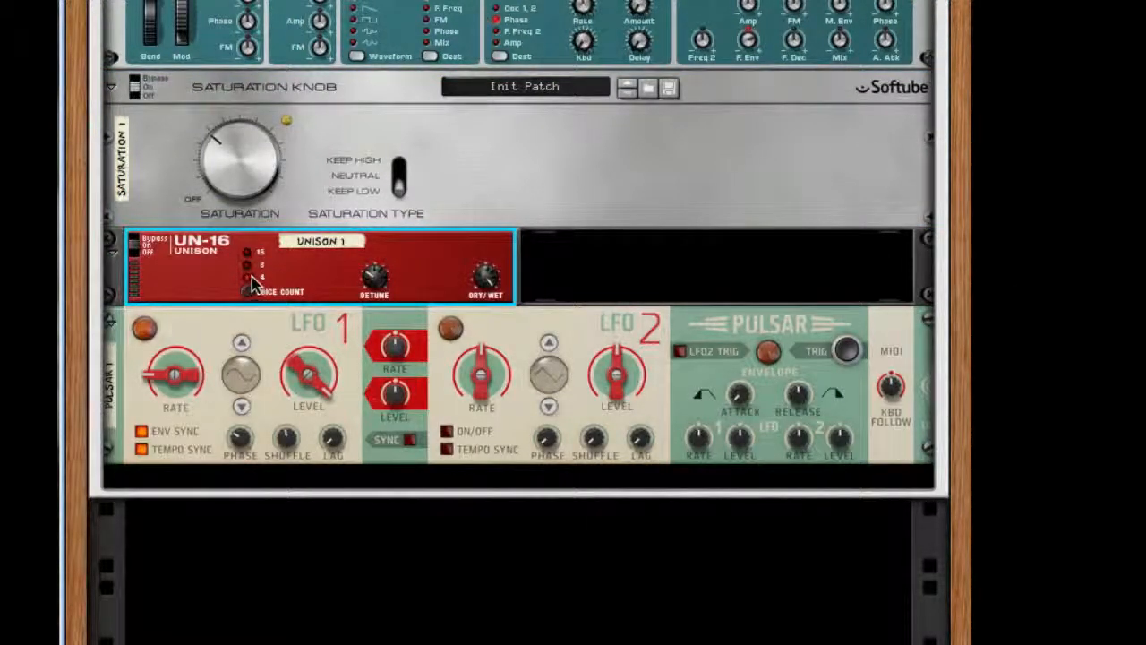
pyautogui.moveTo(391, 285); pyautogui.dragTo(374, 319)
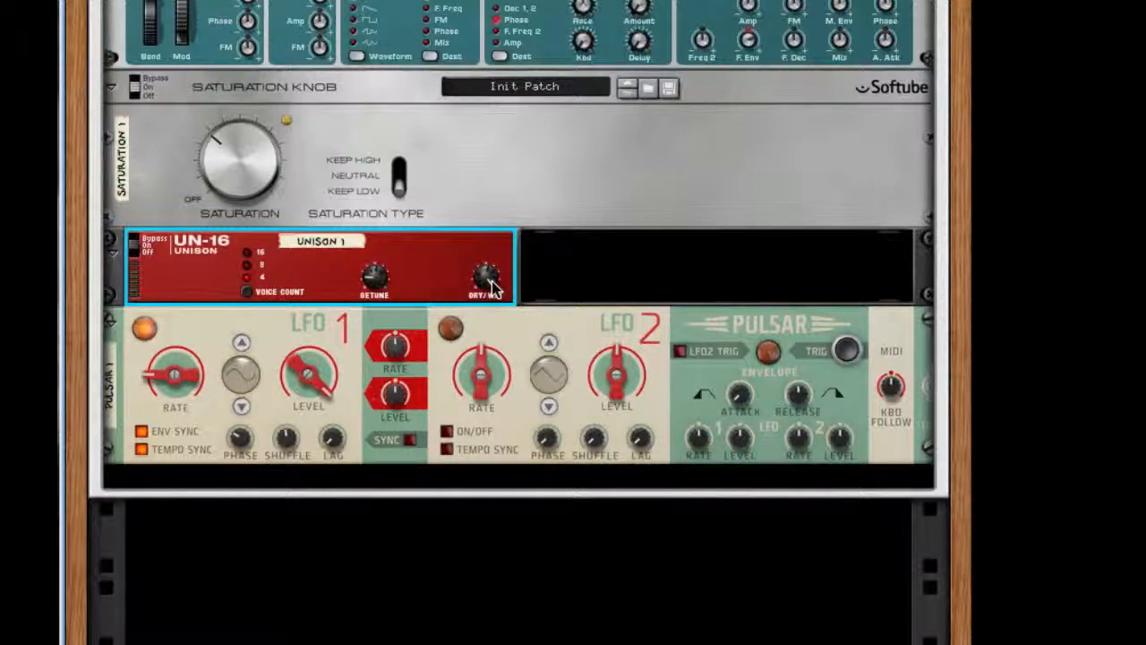
pyautogui.moveTo(490, 286); pyautogui.dragTo(472, 521)
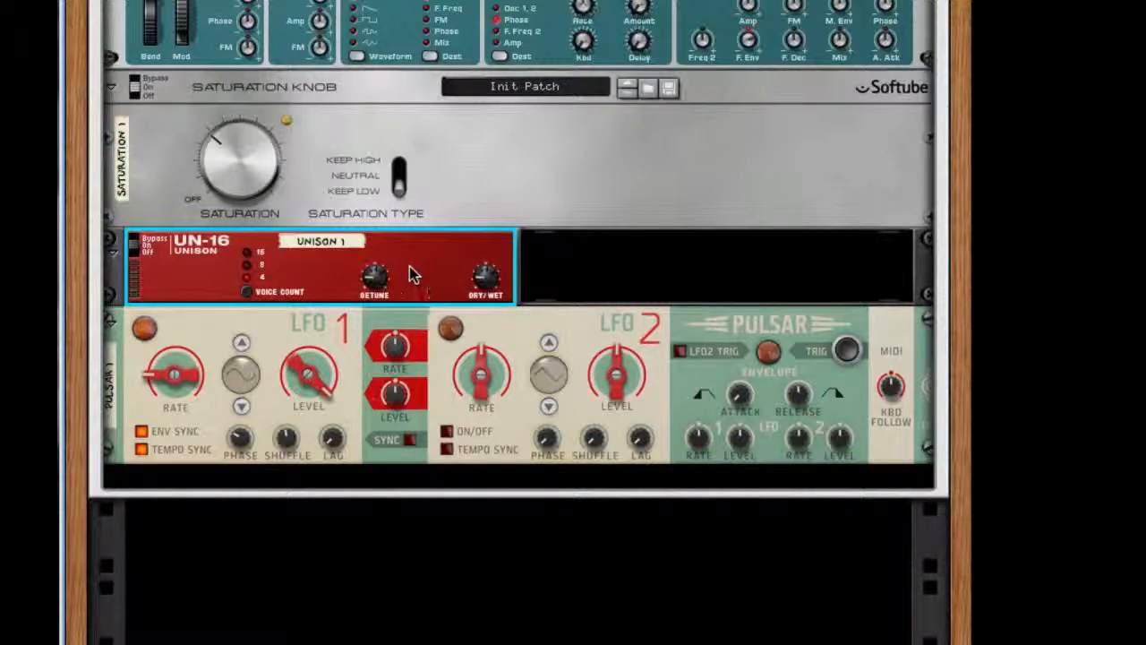
# Step: Add a Scream 4 Distortion after the Unison and lower its damage control
pyautogui.rightClick(441, 262)
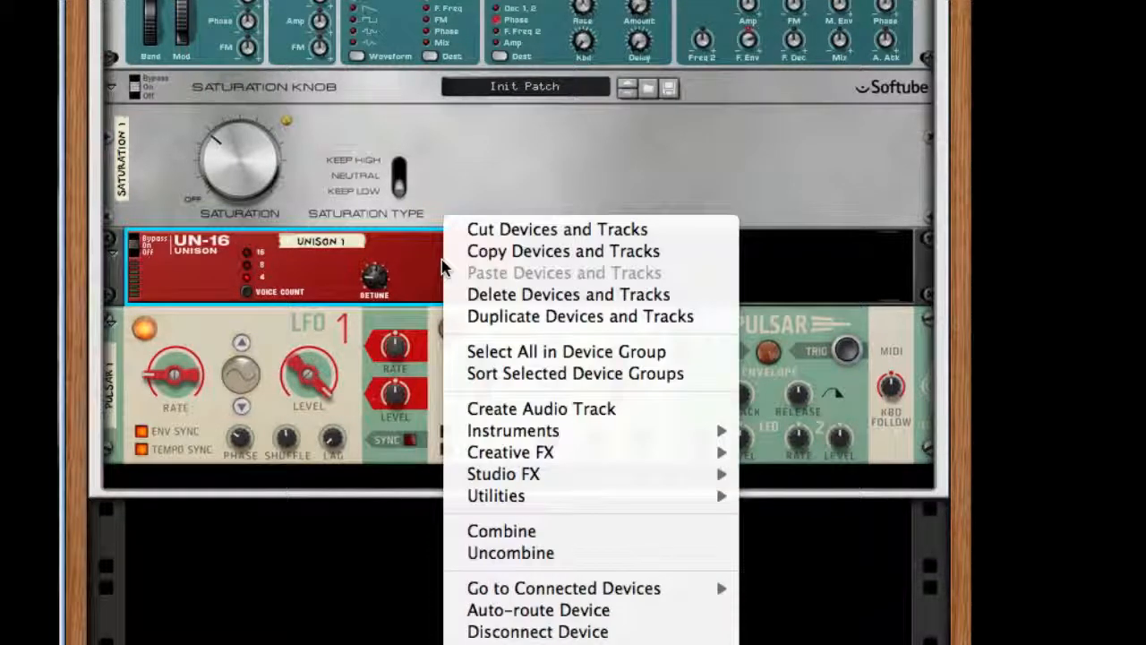
pyautogui.click(395, 256)
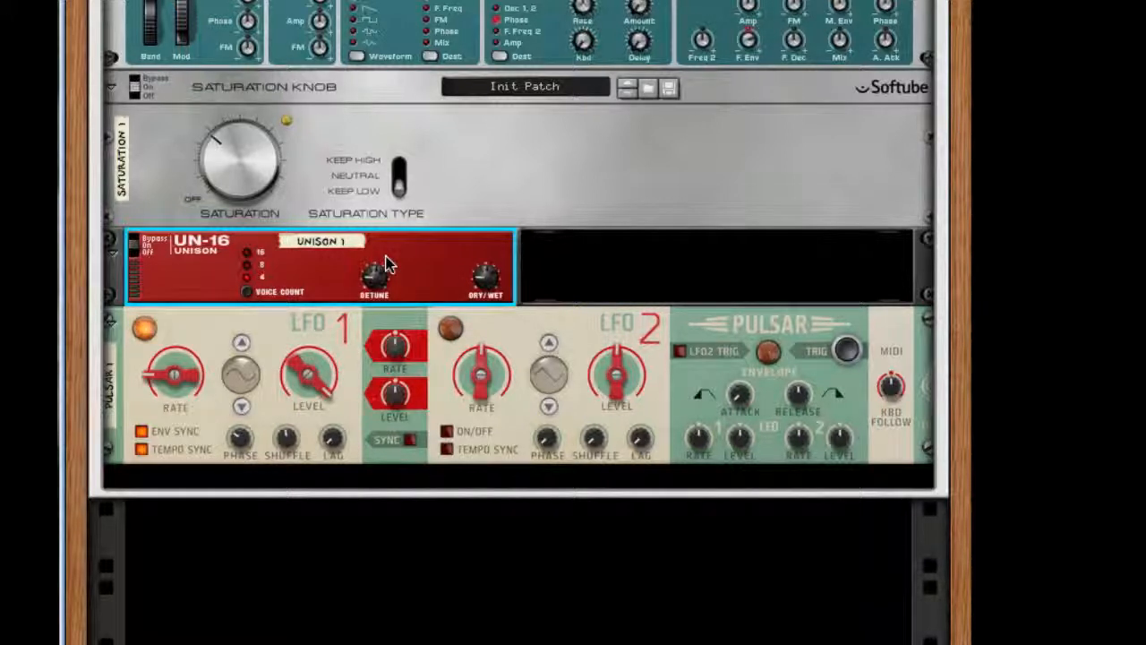
pyautogui.rightClick(387, 262)
pyautogui.moveTo(567, 455)
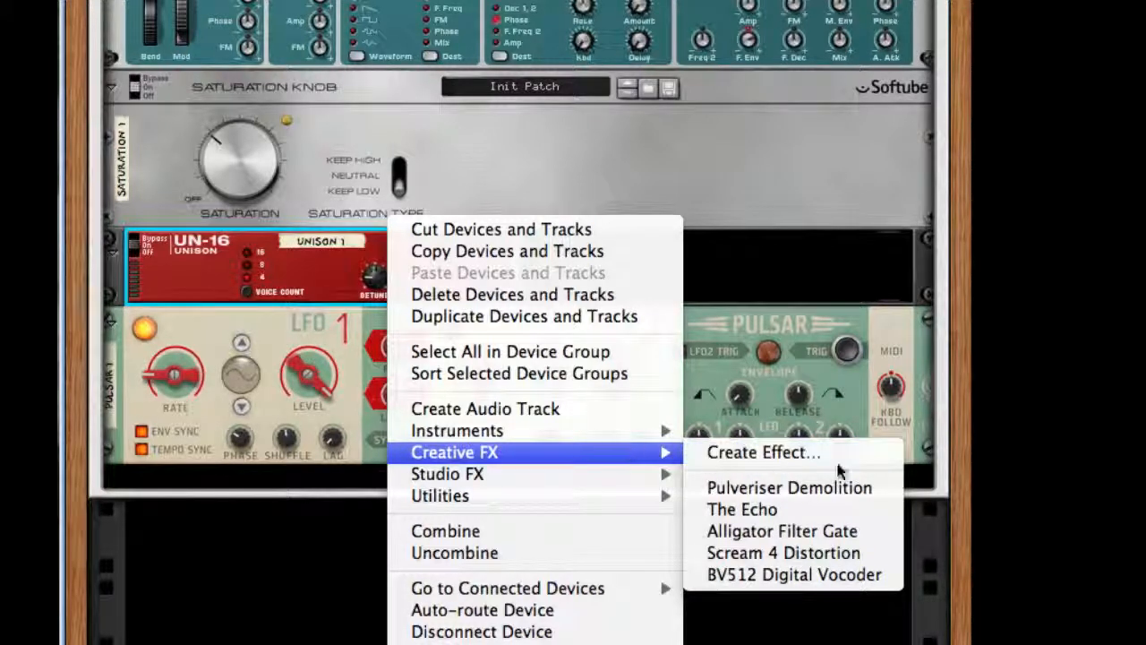
pyautogui.click(833, 552)
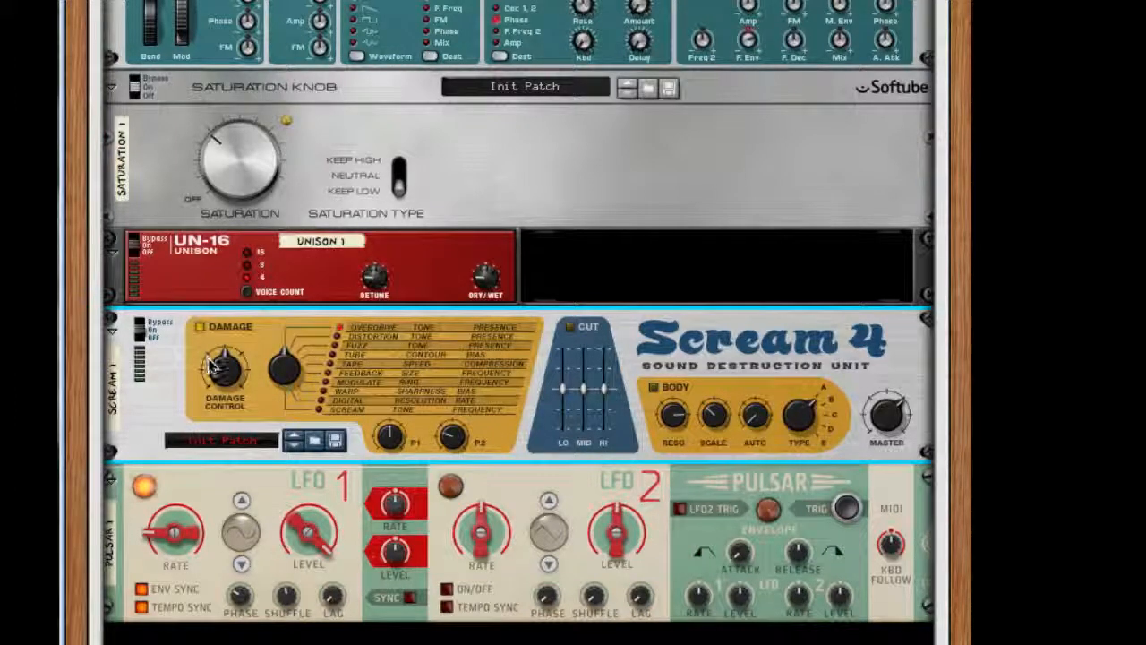
pyautogui.moveTo(212, 362); pyautogui.dragTo(206, 416)
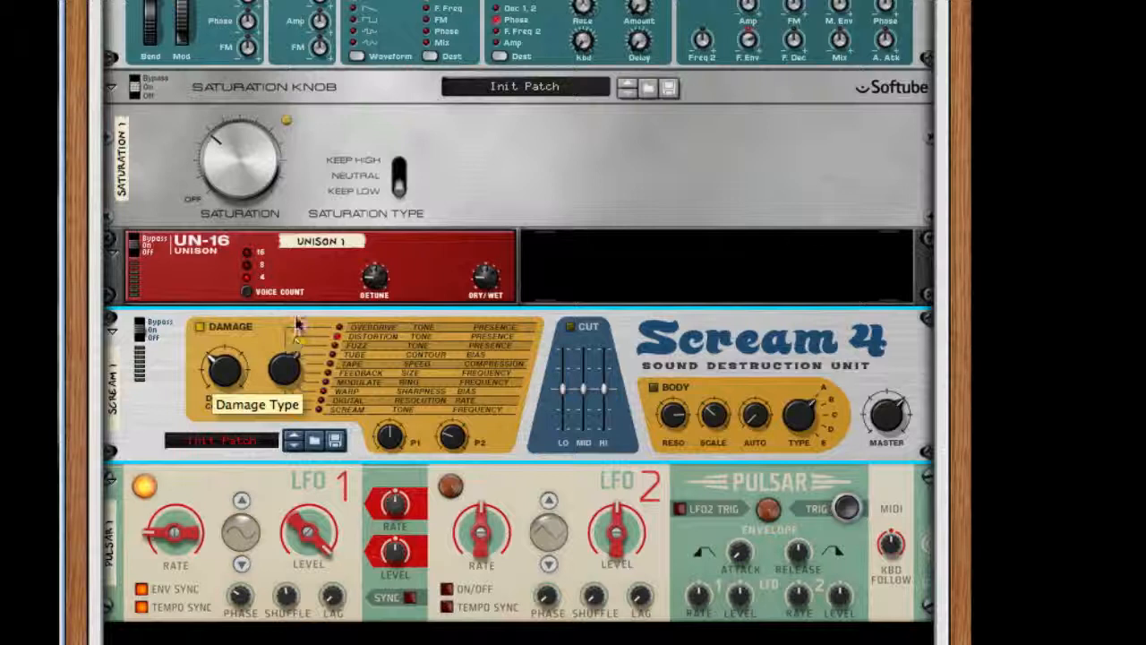
# Step: Set the Scream 4's damage type to Tube, raise parameter 1 to about 83 and turn parameter 2 up
pyautogui.moveTo(296, 318); pyautogui.dragTo(295, 263)
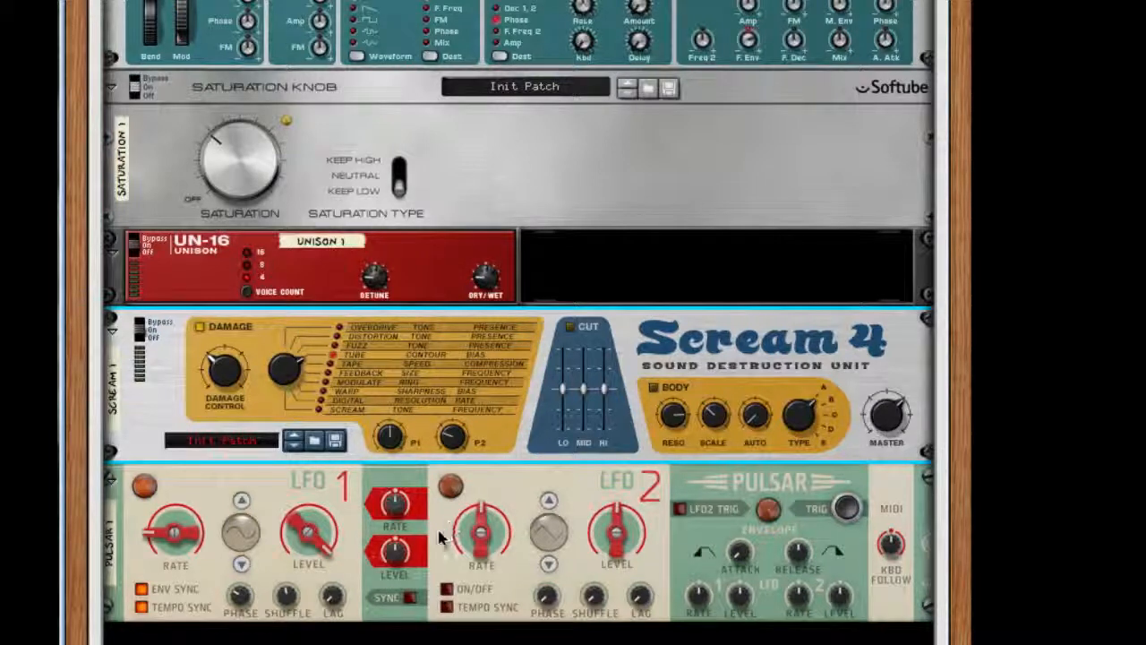
pyautogui.moveTo(392, 433); pyautogui.dragTo(404, 382)
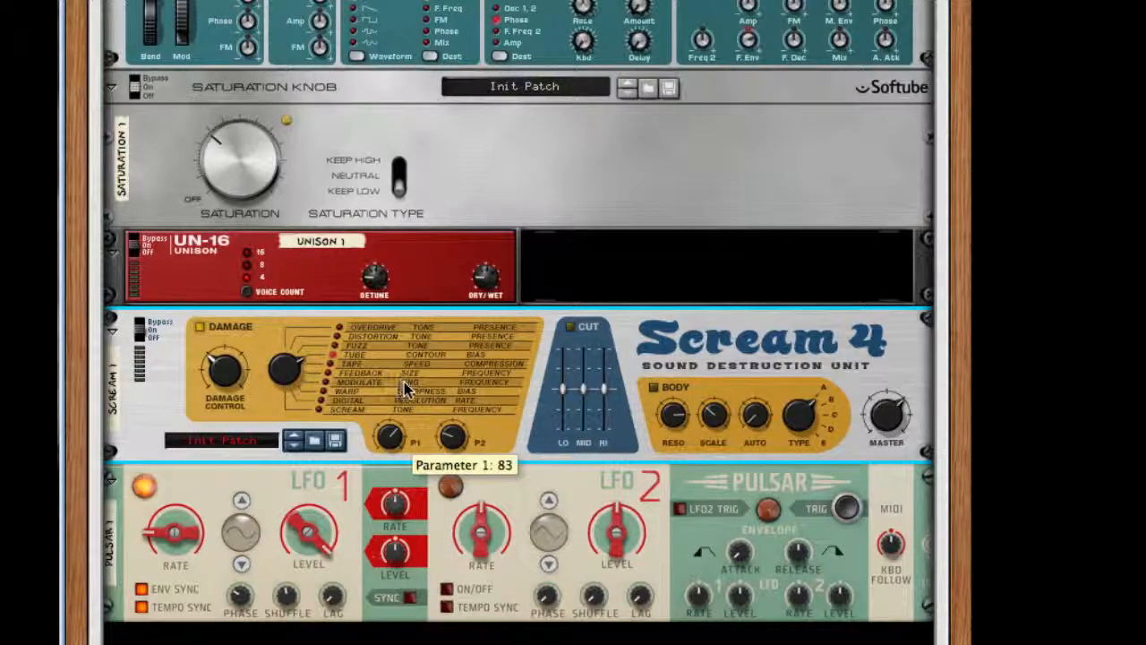
pyautogui.moveTo(452, 436)
pyautogui.mouseDown()
pyautogui.moveTo(456, 310)
pyautogui.moveTo(458, 451)
pyautogui.mouseUp()
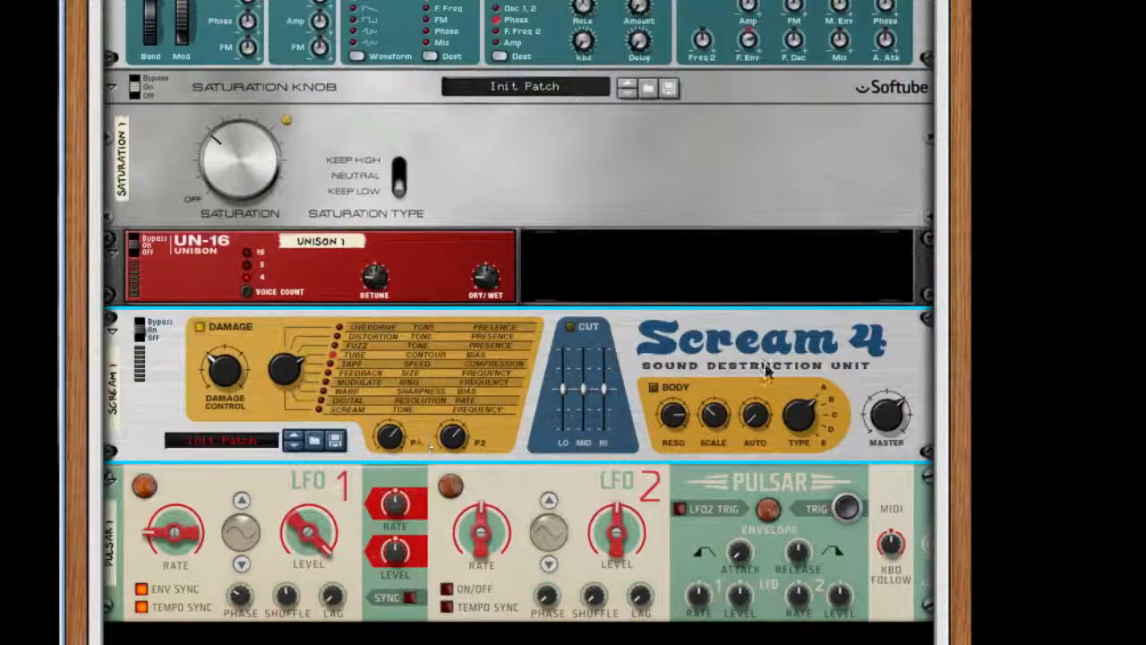
# Step: Add an MClass Equalizer after the Scream 4, above the Pulsar
pyautogui.scroll(-5, 713, 429)
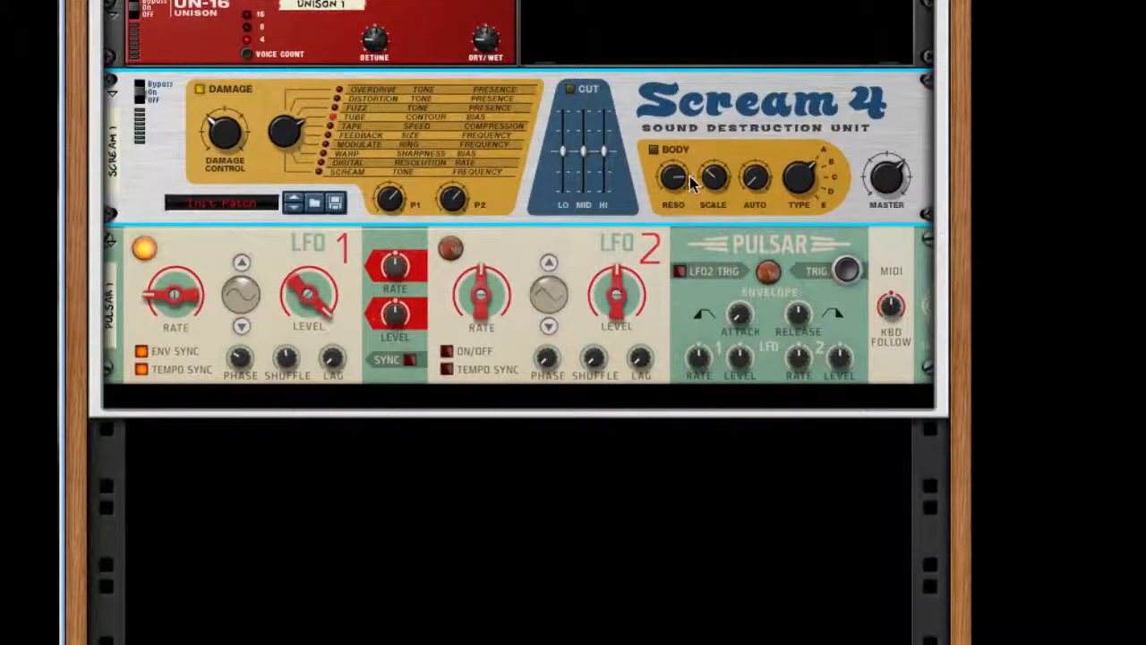
pyautogui.rightClick(651, 205)
pyautogui.moveTo(780, 398)
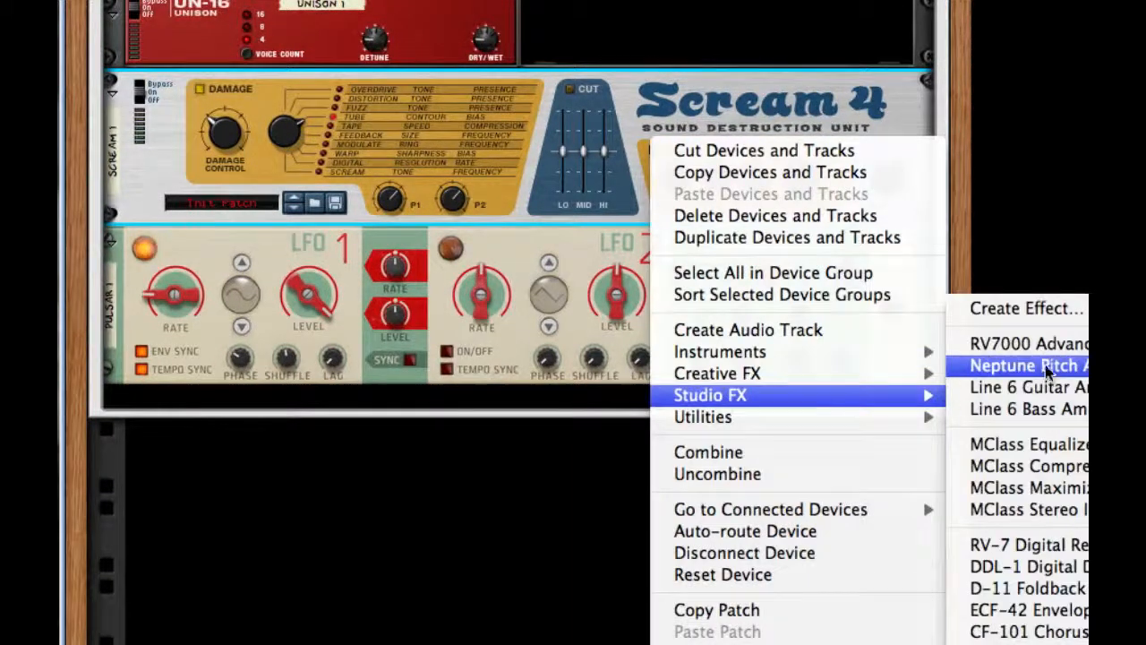
pyautogui.click(1029, 444)
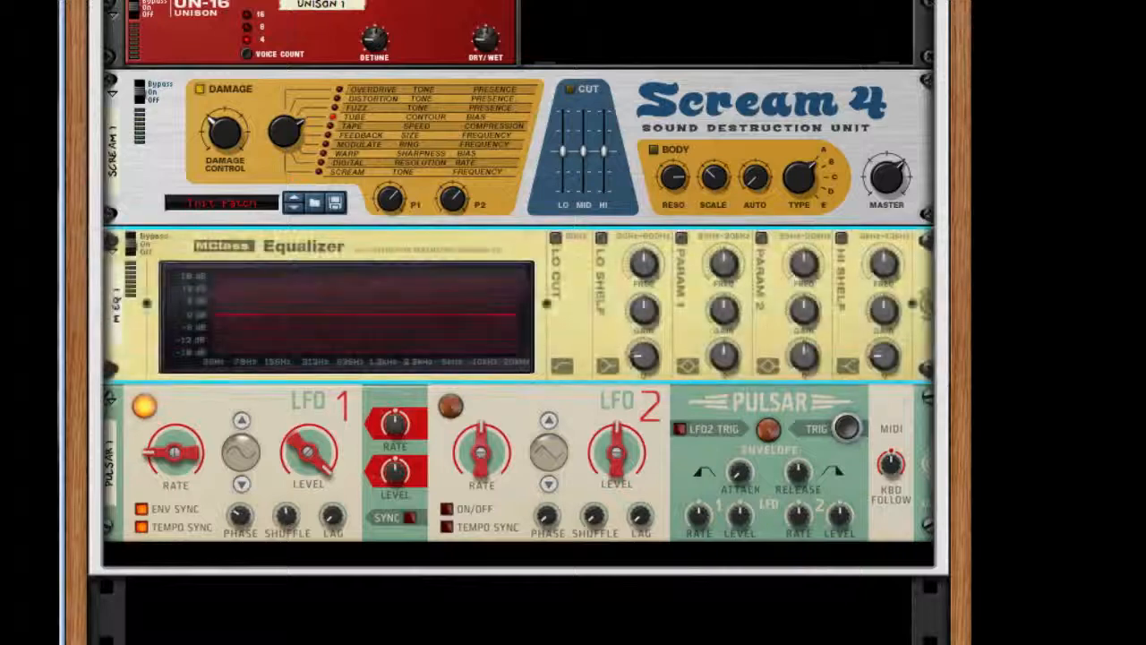
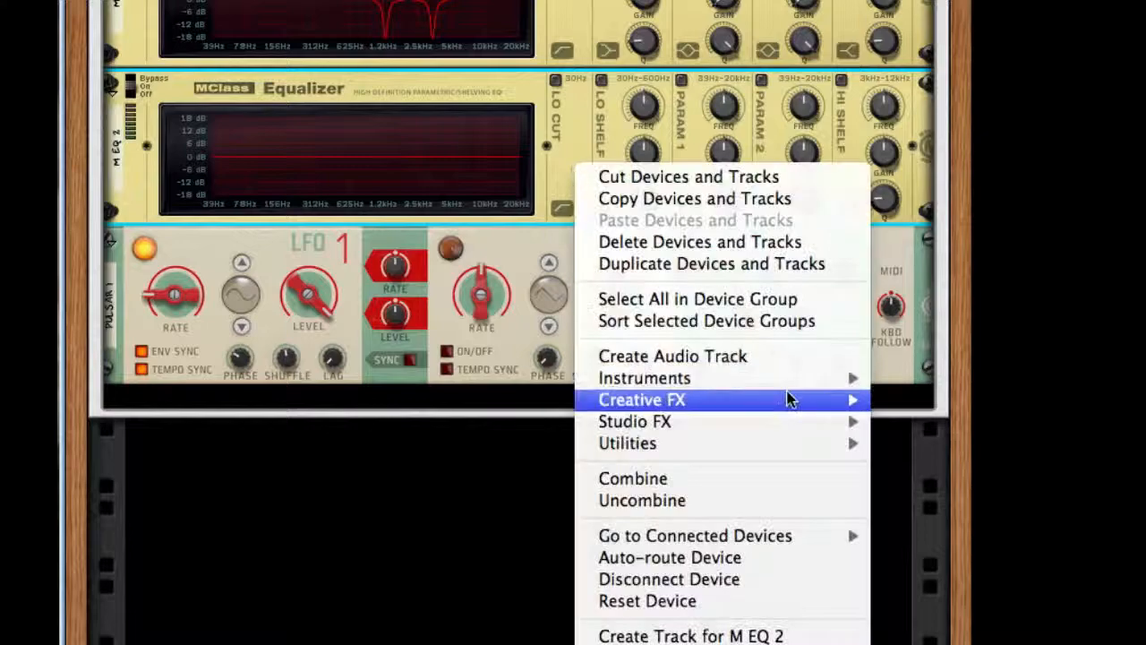
# Step: Add two more MClass Equalizers after M EQ 2, above the Pulsar
pyautogui.moveTo(778, 422)
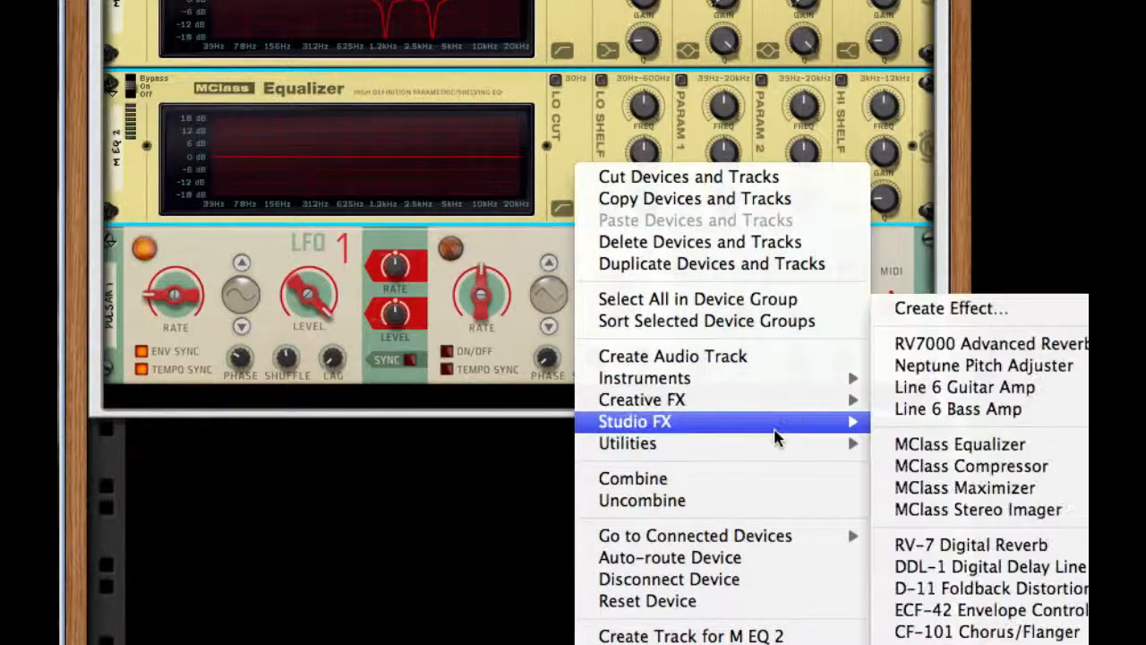
pyautogui.click(1068, 442)
pyautogui.rightClick(565, 299)
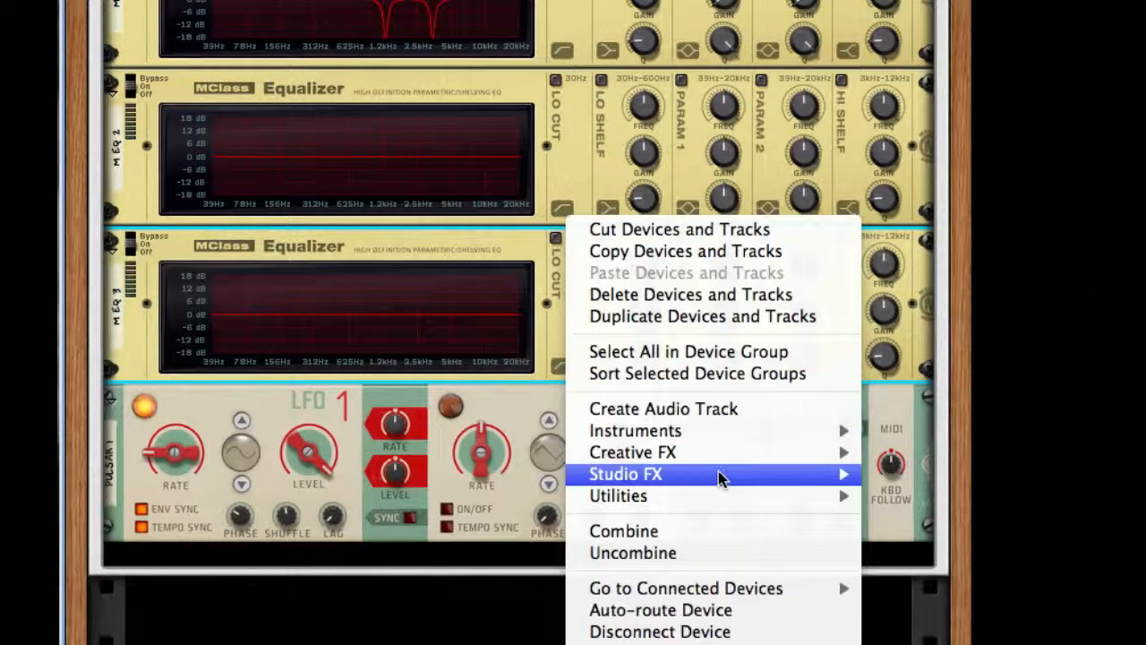
pyautogui.moveTo(718, 473)
pyautogui.click(949, 440)
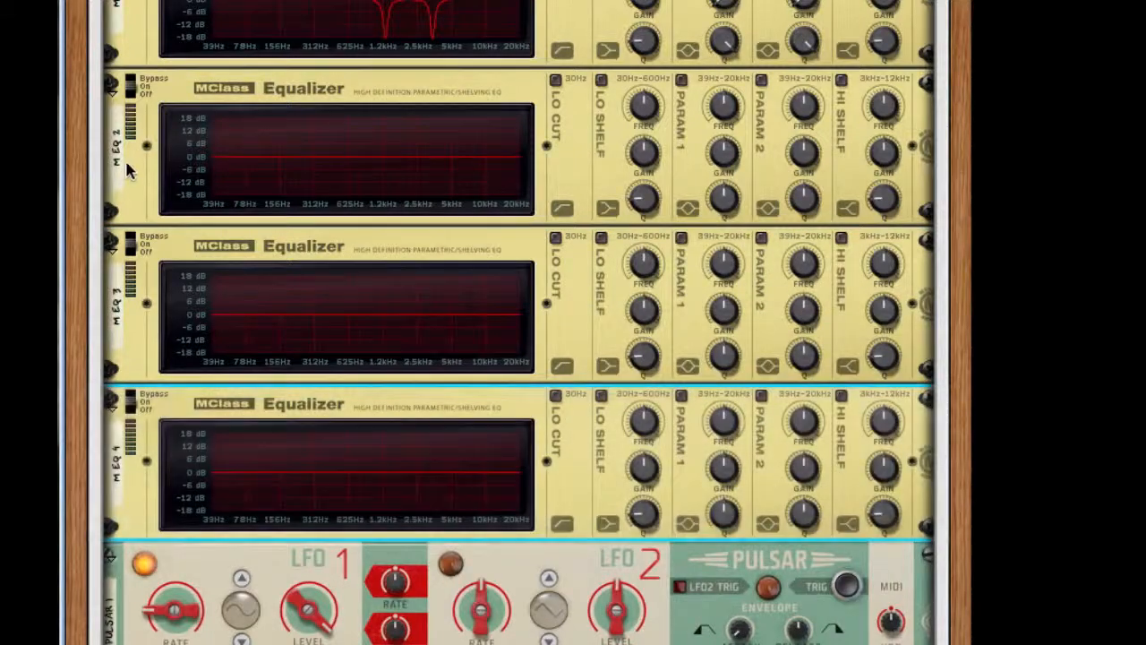
# Step: Rename the M EQ 2 equalizer as EQ 2
pyautogui.doubleClick(114, 156)
pyautogui.write('EQ 2')
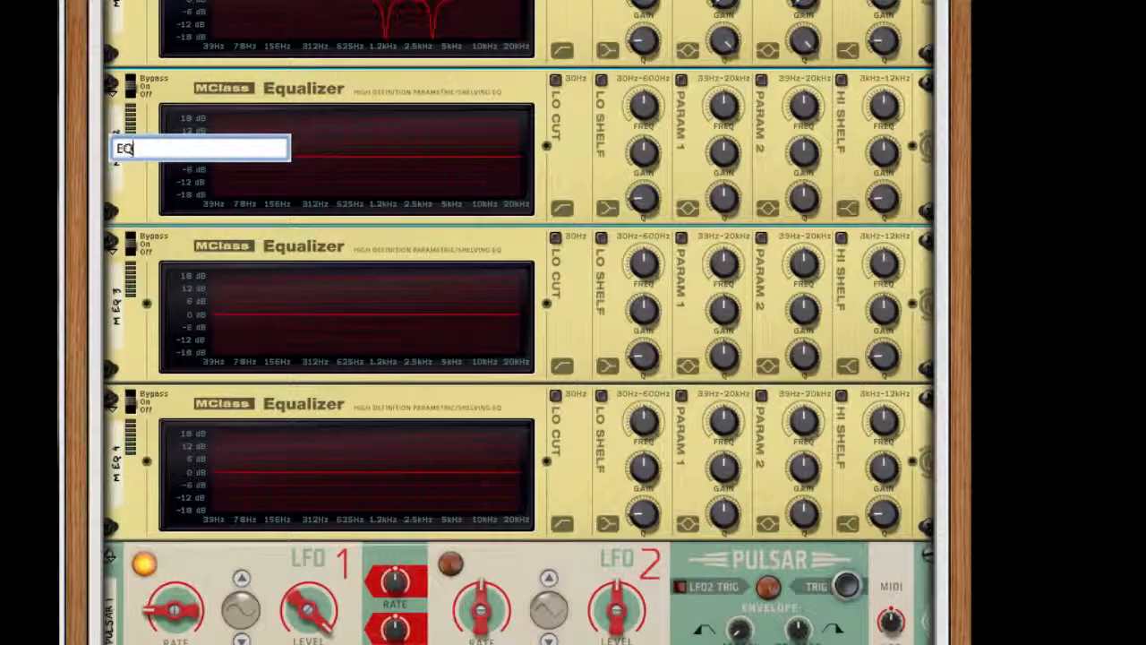
pyautogui.press('Return')
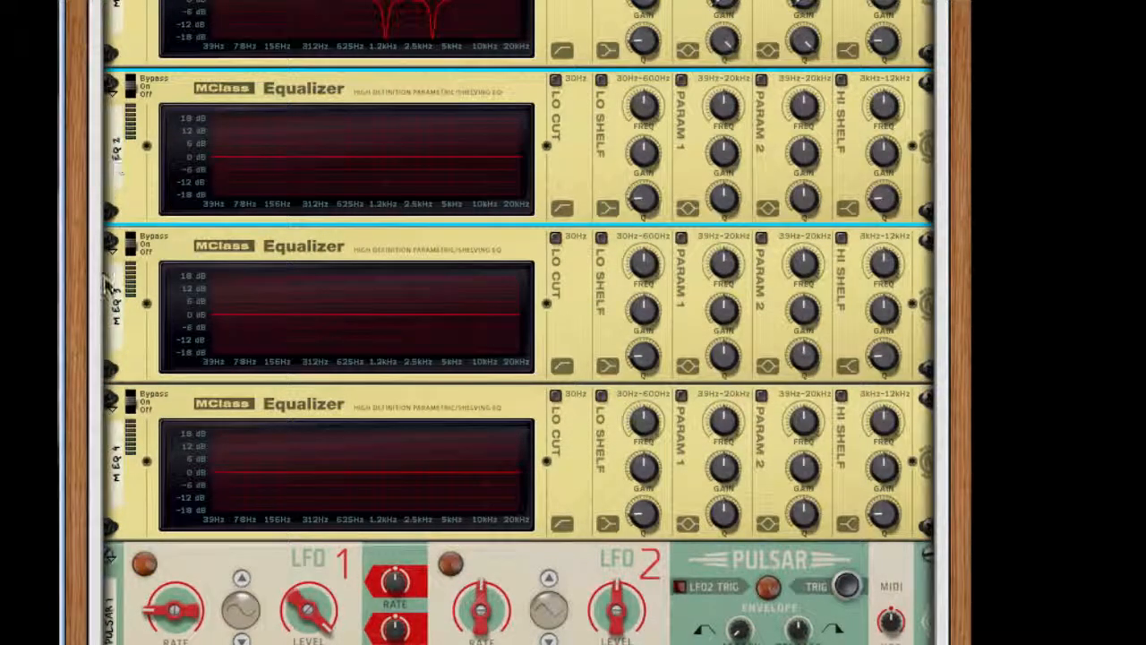
# Step: Rename the M EQ 3 and M EQ 4 equalizers as EQ 3 and EQ 4
pyautogui.doubleClick(113, 294)
pyautogui.click(127, 306)
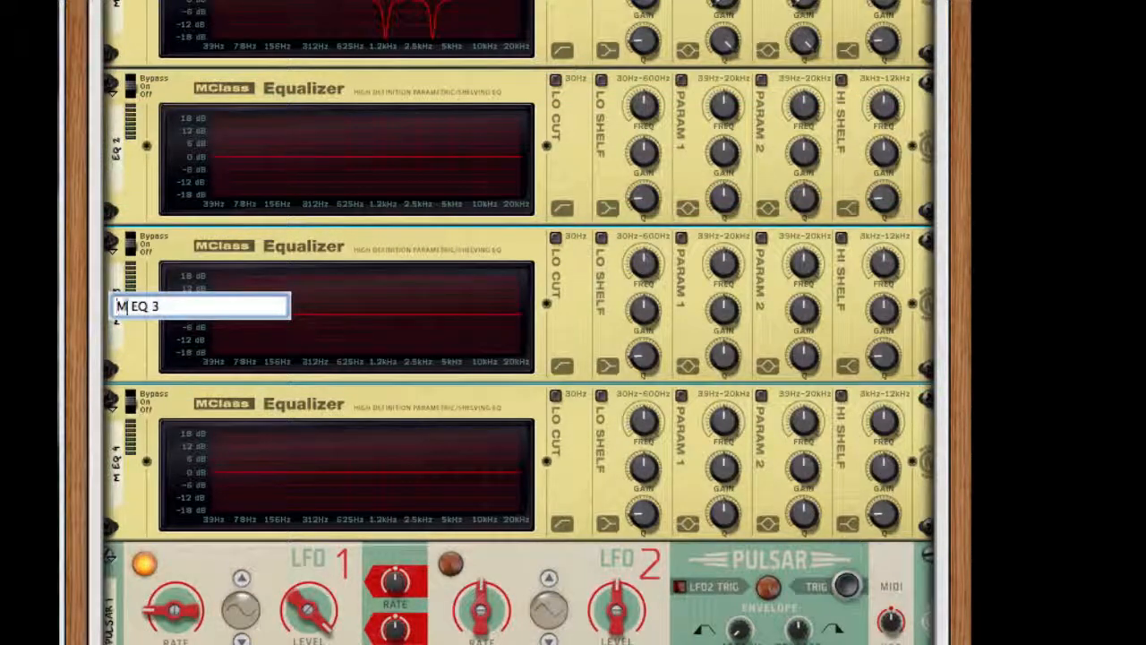
pyautogui.press('BackSpace')
pyautogui.press('Return')
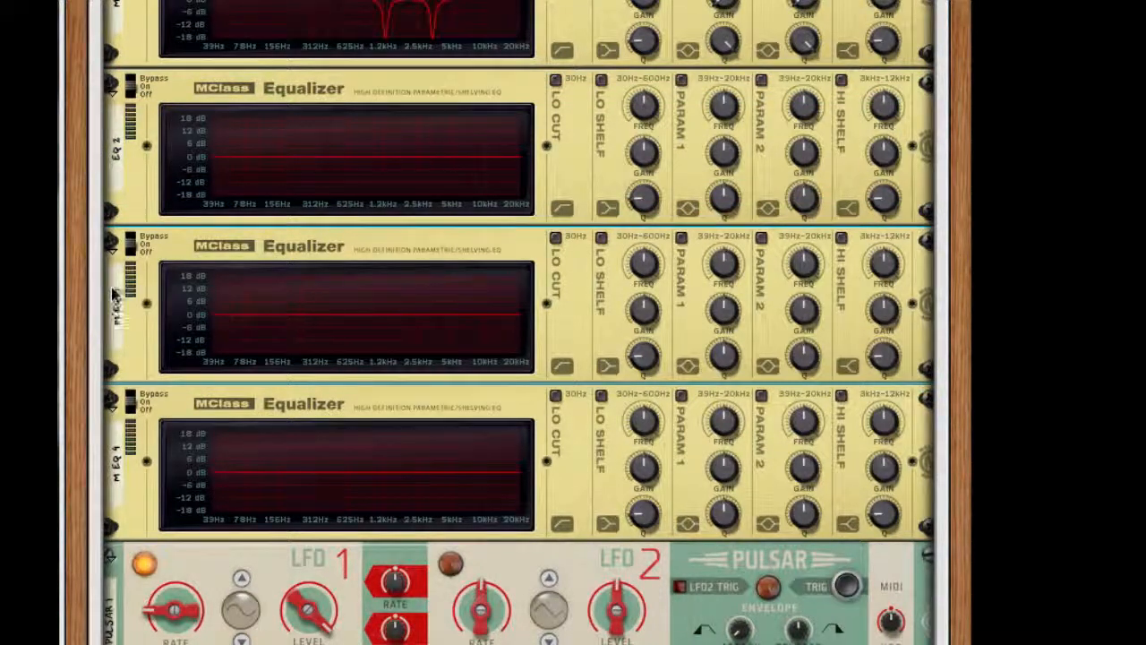
pyautogui.doubleClick(112, 433)
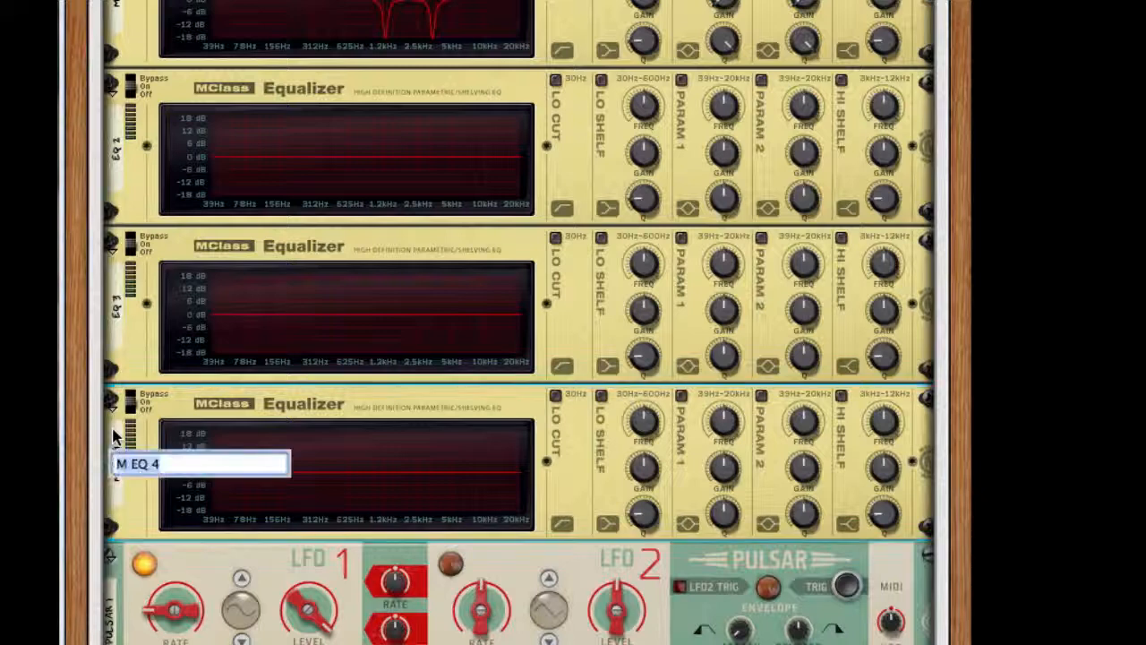
pyautogui.click(133, 464)
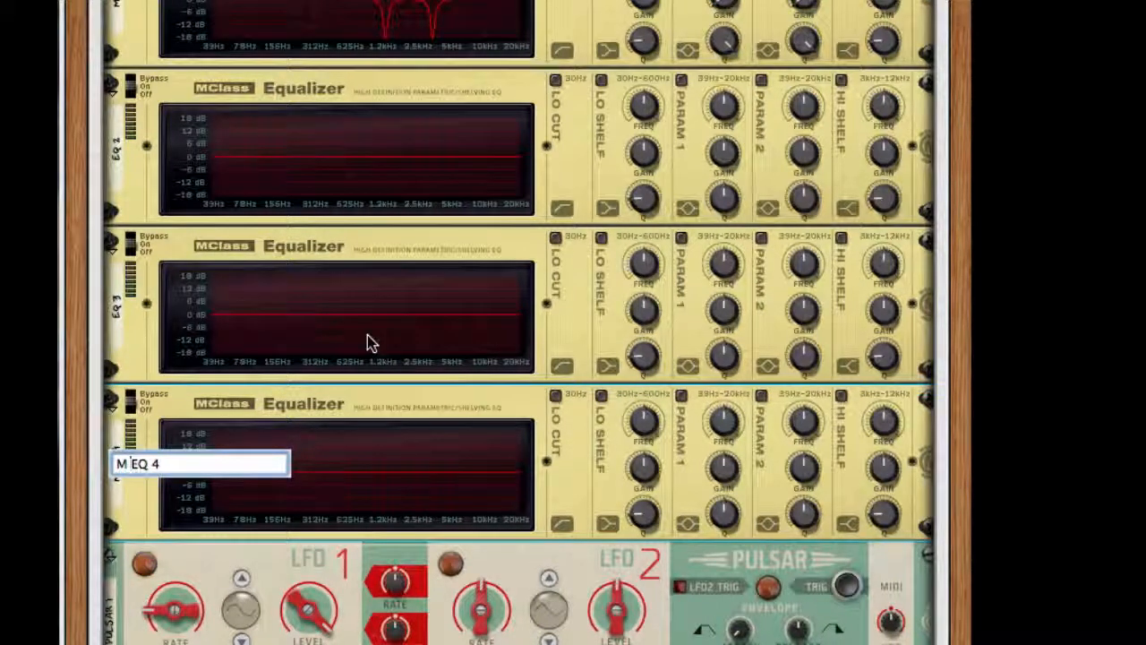
pyautogui.press('BackSpace')
pyautogui.press('BackSpace')
pyautogui.press('Return')
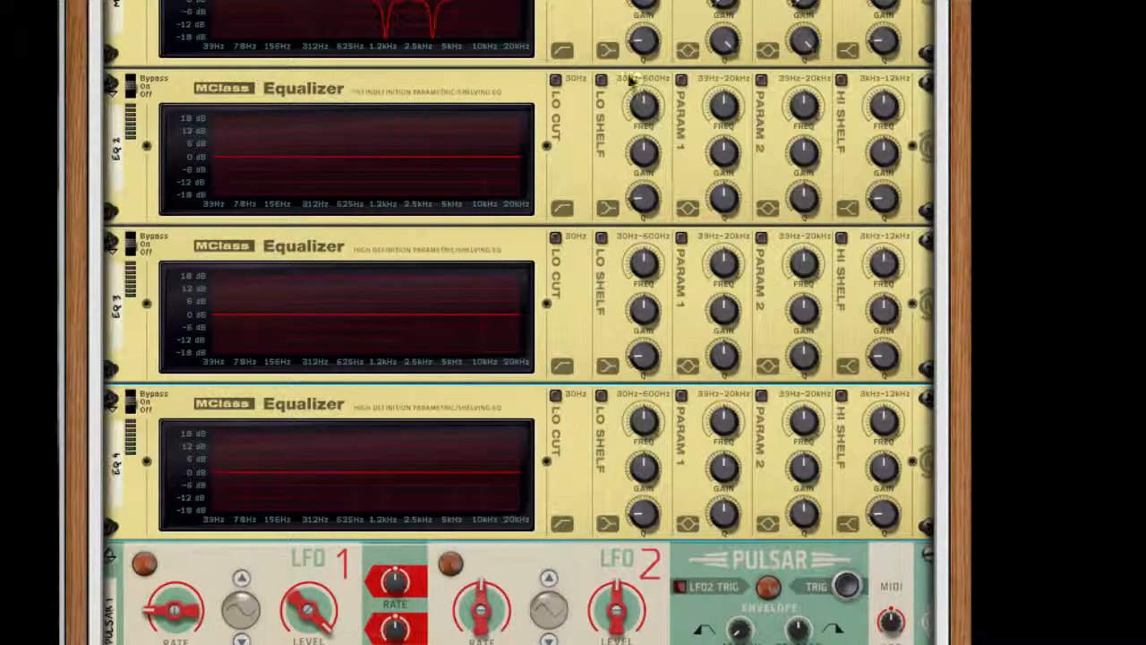
# Step: Try EQ 2's low shelf with its frequency raised and its gain turned down
pyautogui.click(601, 79)
pyautogui.moveTo(650, 108); pyautogui.dragTo(651, 64)
pyautogui.moveTo(642, 153); pyautogui.dragTo(646, 333)
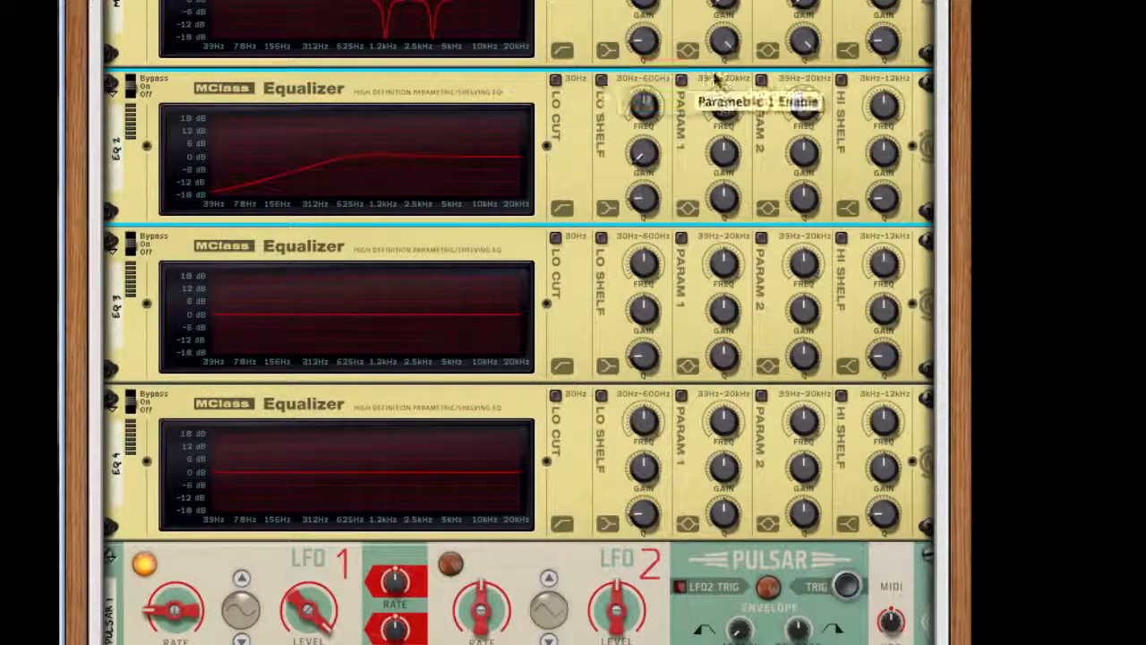
# Step: Enable parametric band 1 on EQ 2 and shape it into a deep, narrow notch between 156 and 312 Hz
pyautogui.click(714, 79)
pyautogui.moveTo(730, 108); pyautogui.dragTo(728, 163)
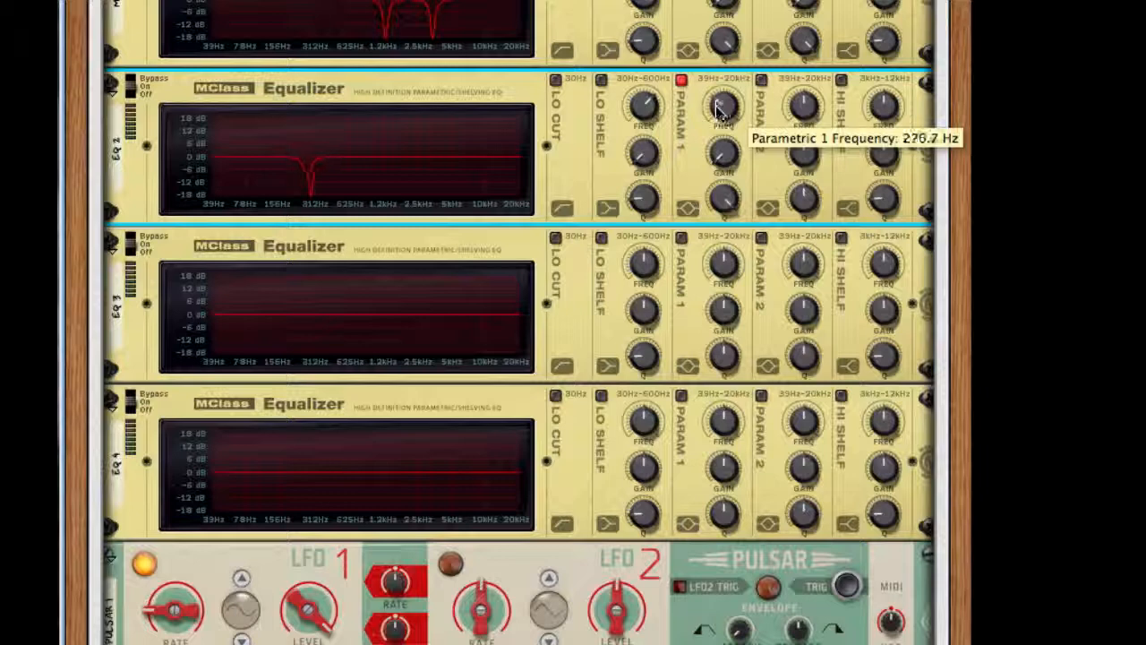
pyautogui.moveTo(716, 107); pyautogui.dragTo(716, 120)
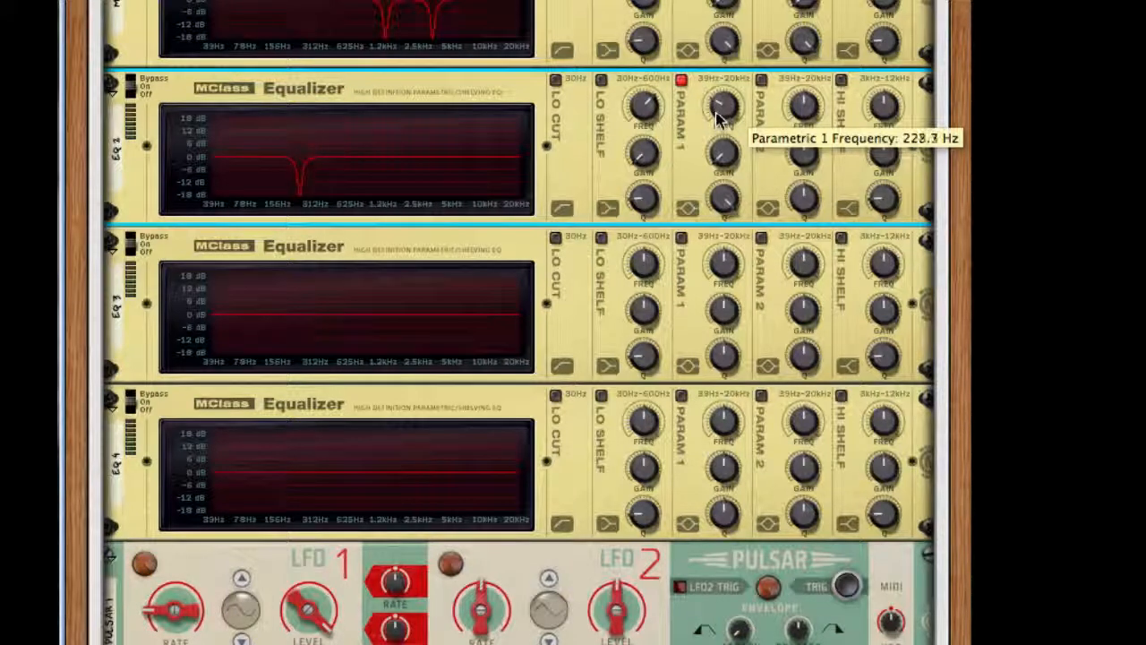
# Step: Enable parametric band 2 on EQ 2 and shape a second deep, narrow notch just below the band 1 notch
pyautogui.click(761, 80)
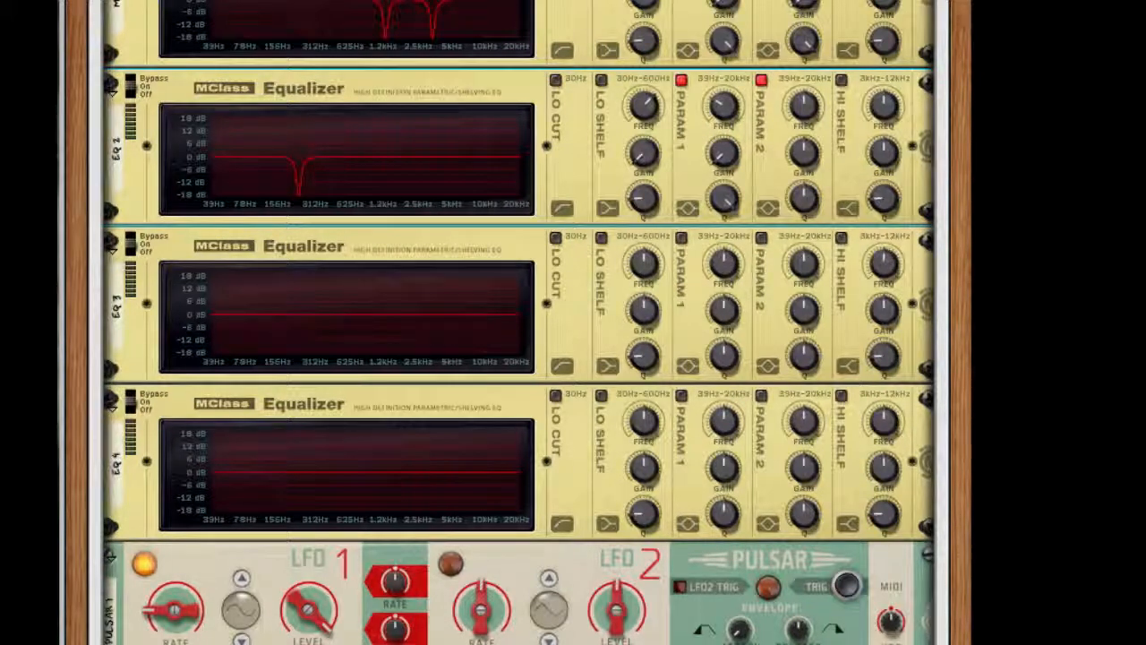
pyautogui.moveTo(803, 106); pyautogui.dragTo(804, 362)
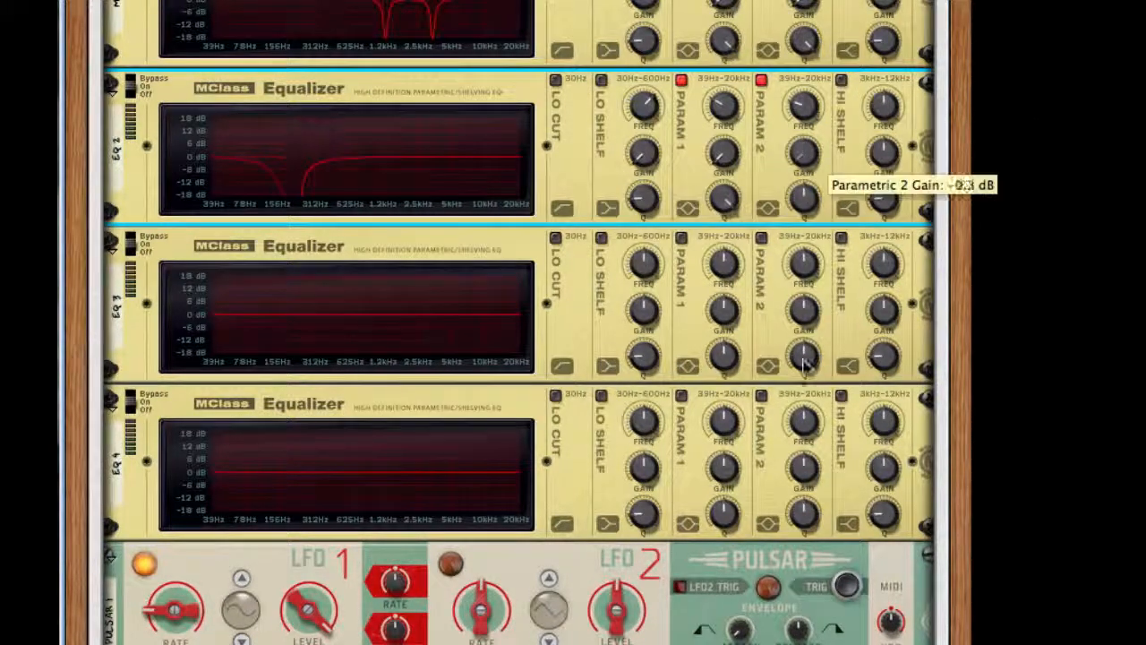
pyautogui.moveTo(803, 196); pyautogui.dragTo(806, 107)
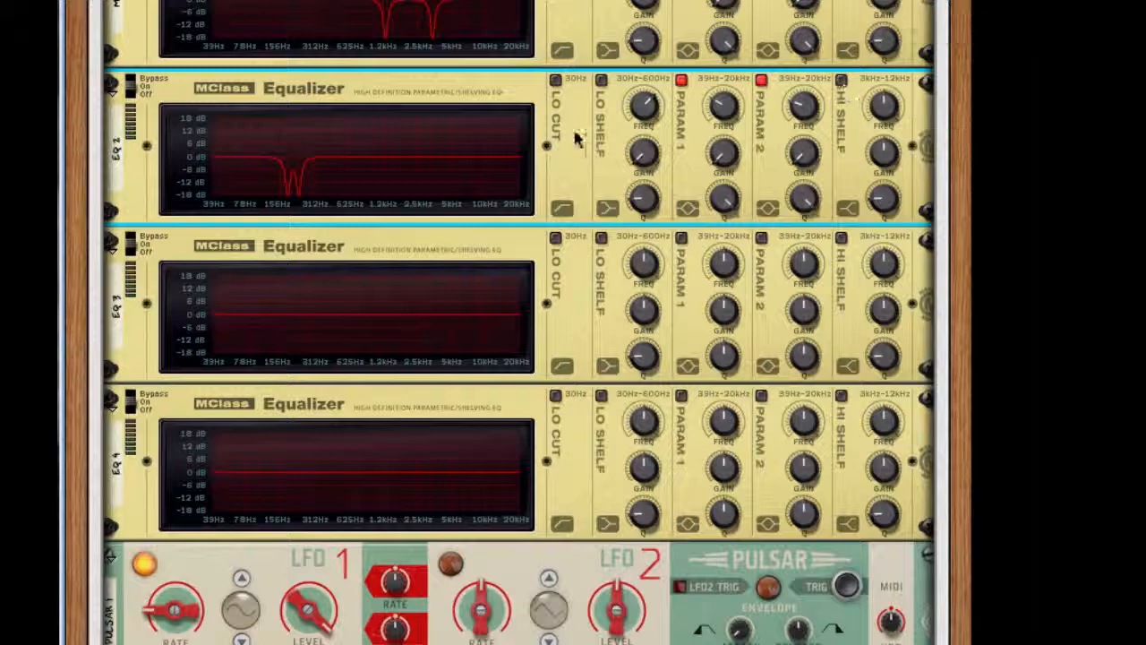
# Step: Delete the unused EQ 3 and EQ 4 equalizers from the rack
pyautogui.scroll(-3, 573, 134)
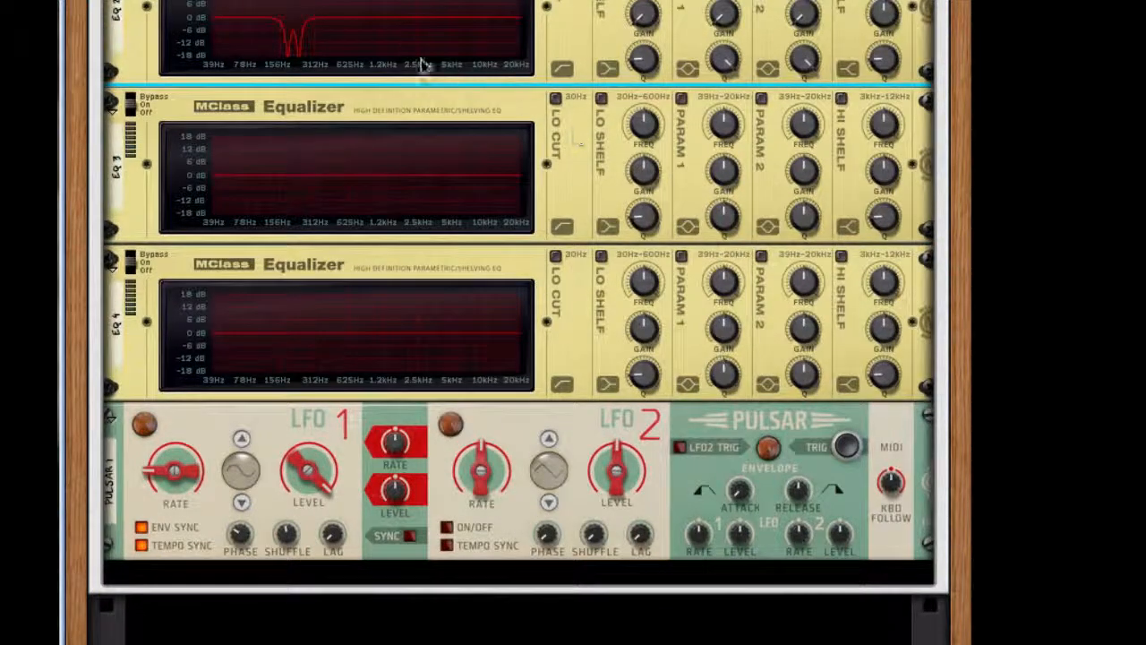
pyautogui.click(578, 191)
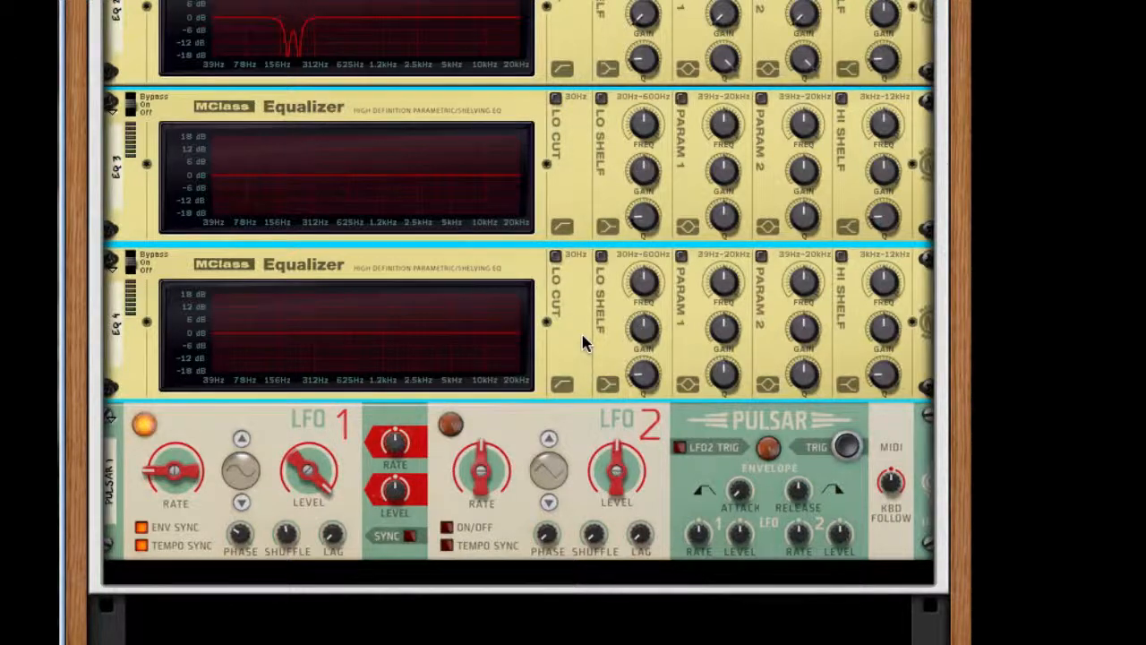
pyautogui.press('Delete')
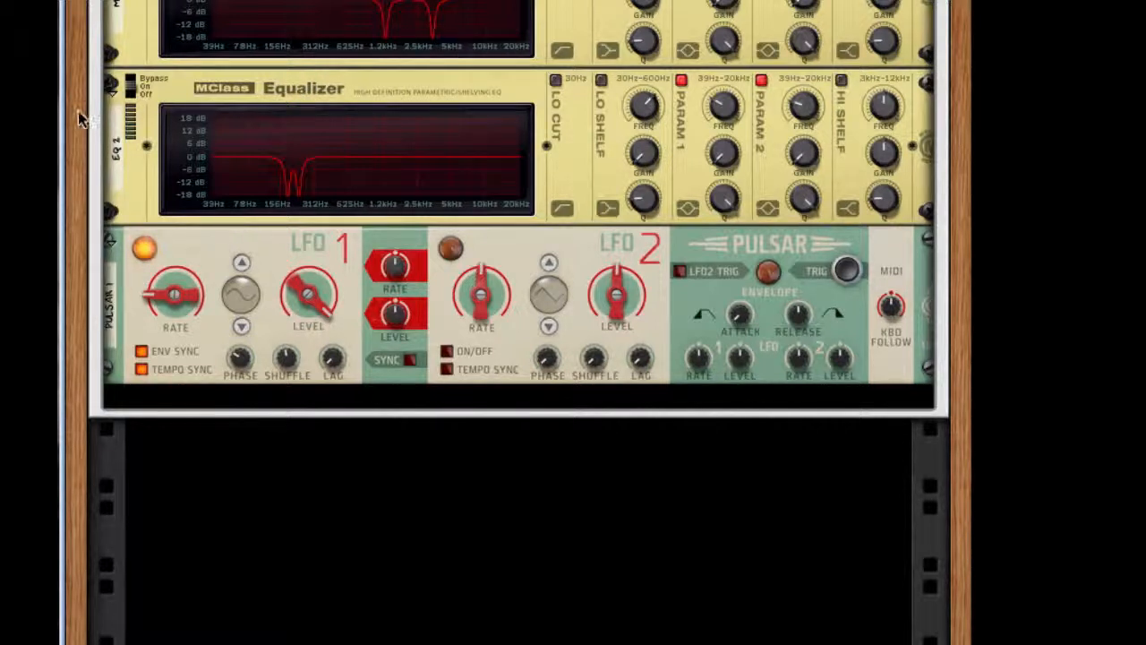
# Step: Add a UN-16 Unison after EQ 2 and lower its detune to about 10 and its dry/wet to about 11
pyautogui.rightClick(586, 164)
pyautogui.moveTo(732, 407)
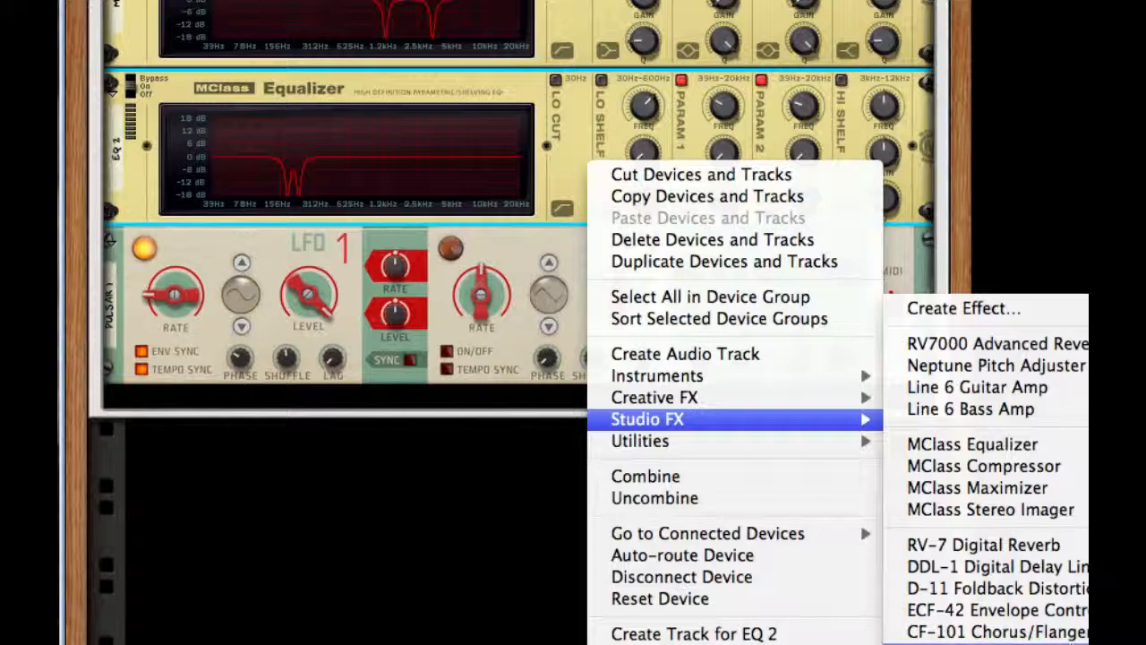
pyautogui.click(951, 643)
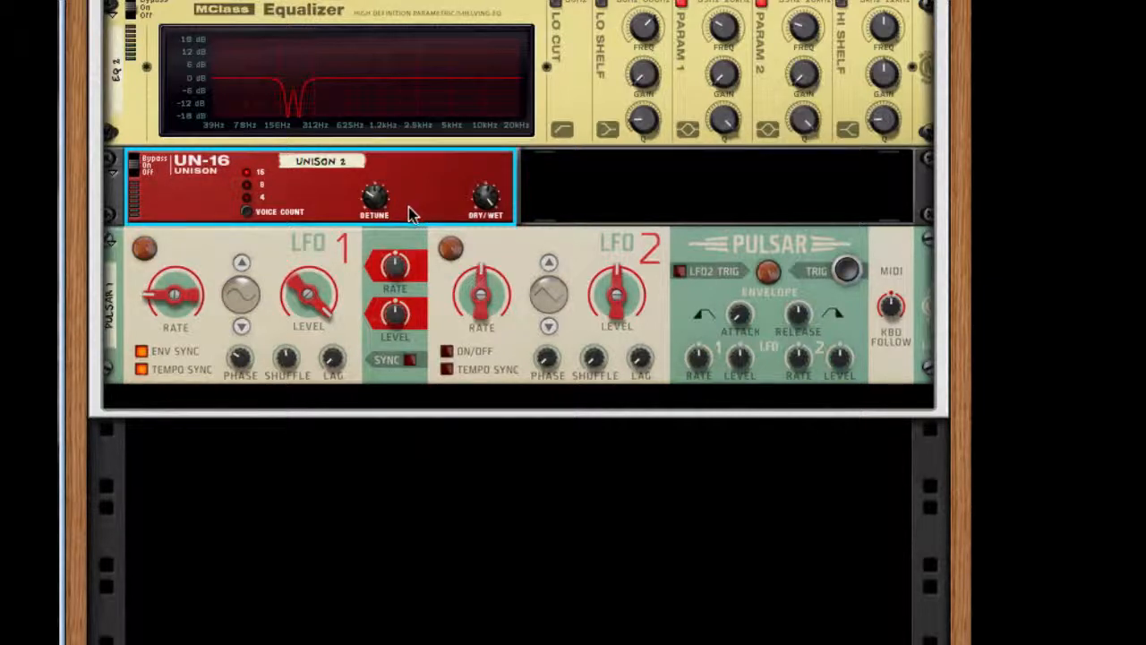
pyautogui.moveTo(380, 206); pyautogui.dragTo(380, 284)
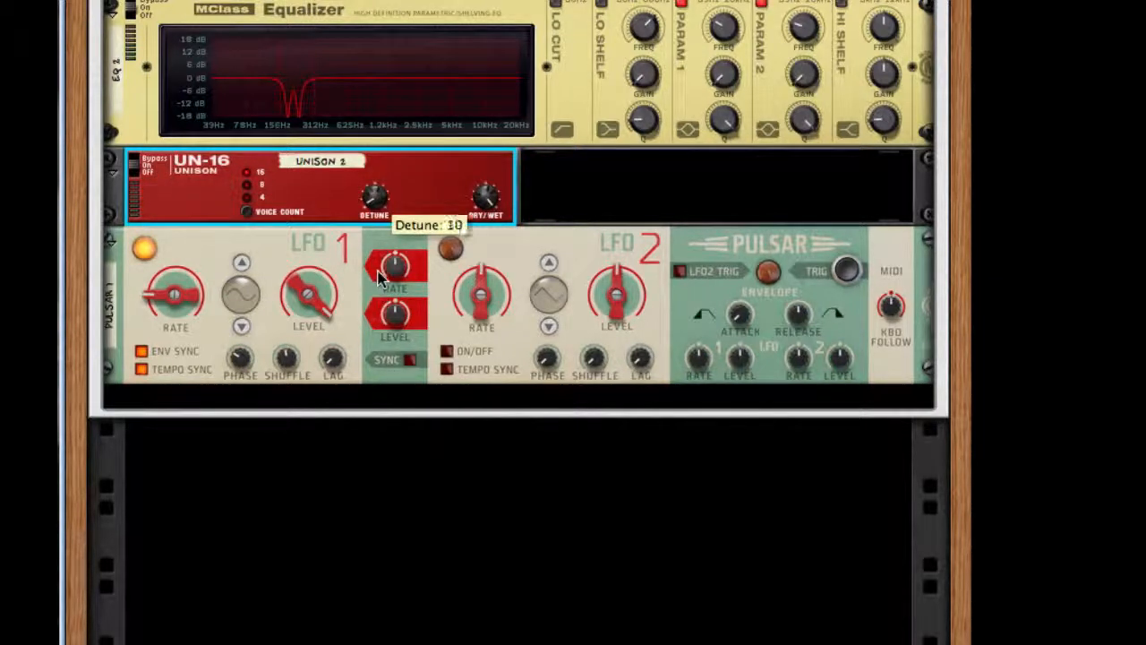
pyautogui.moveTo(487, 198); pyautogui.dragTo(477, 459)
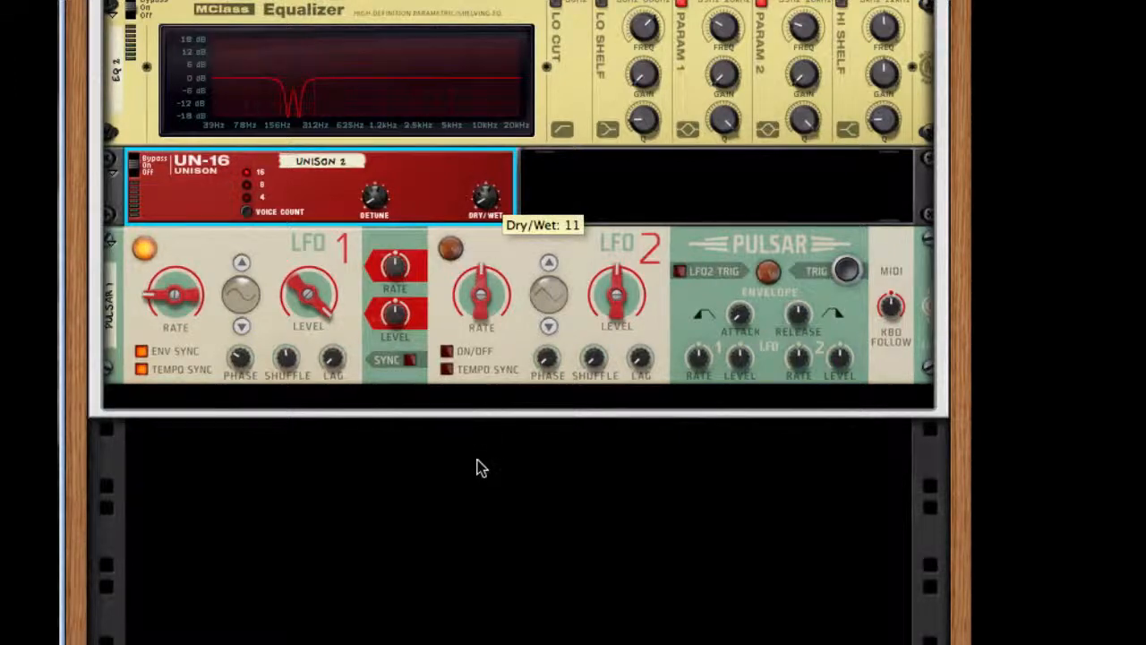
# Step: Add The Echo after the second Unison and set its drive type to Tube
pyautogui.rightClick(421, 186)
pyautogui.moveTo(540, 422)
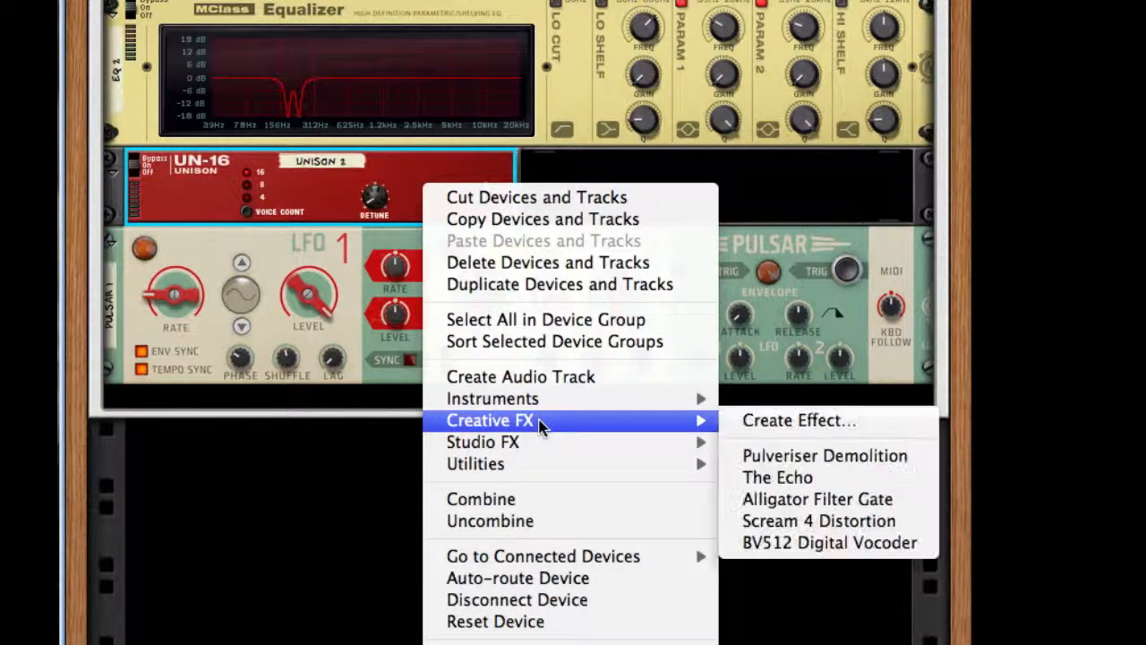
pyautogui.click(787, 479)
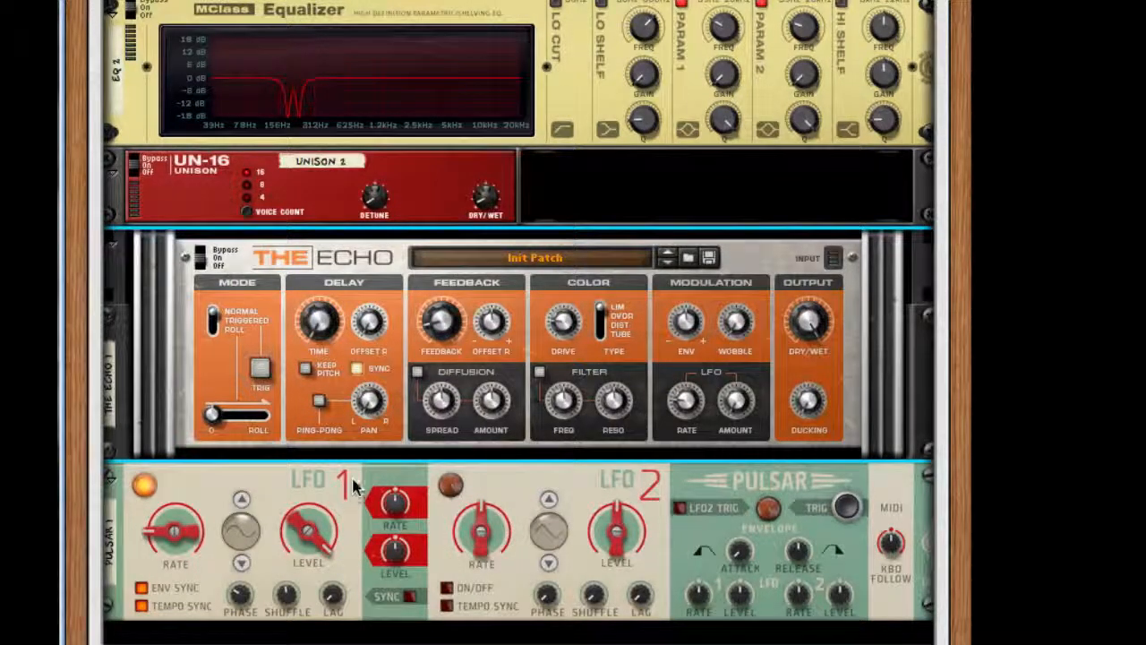
pyautogui.moveTo(436, 312)
pyautogui.mouseDown()
pyautogui.moveTo(440, 299)
pyautogui.moveTo(447, 322)
pyautogui.mouseUp()
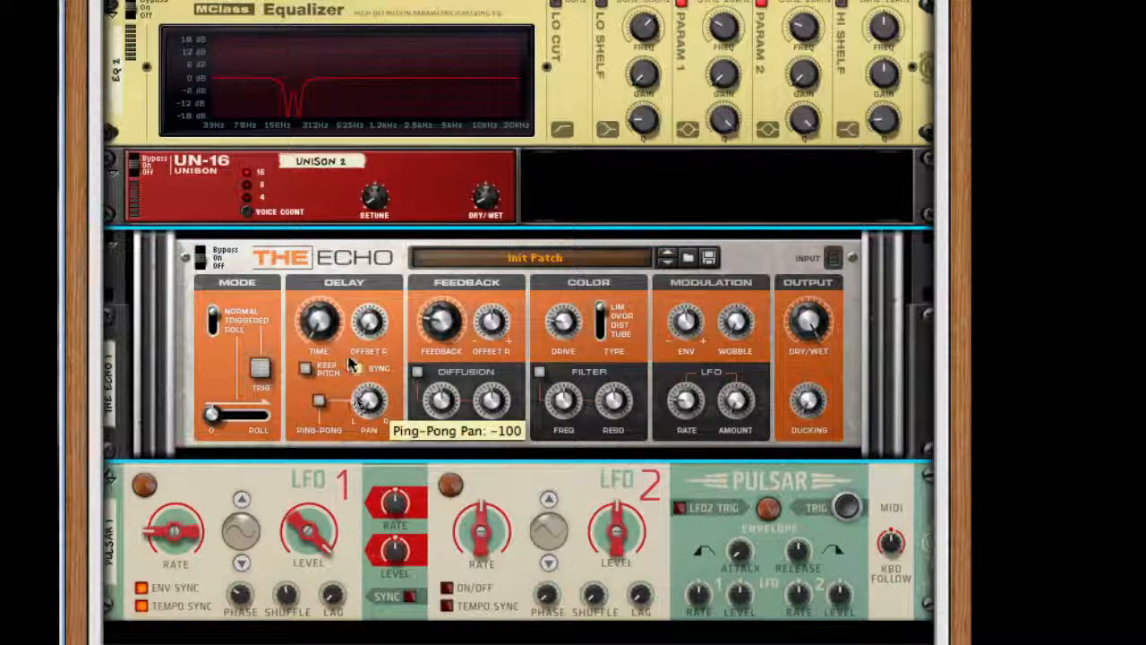
pyautogui.click(355, 367)
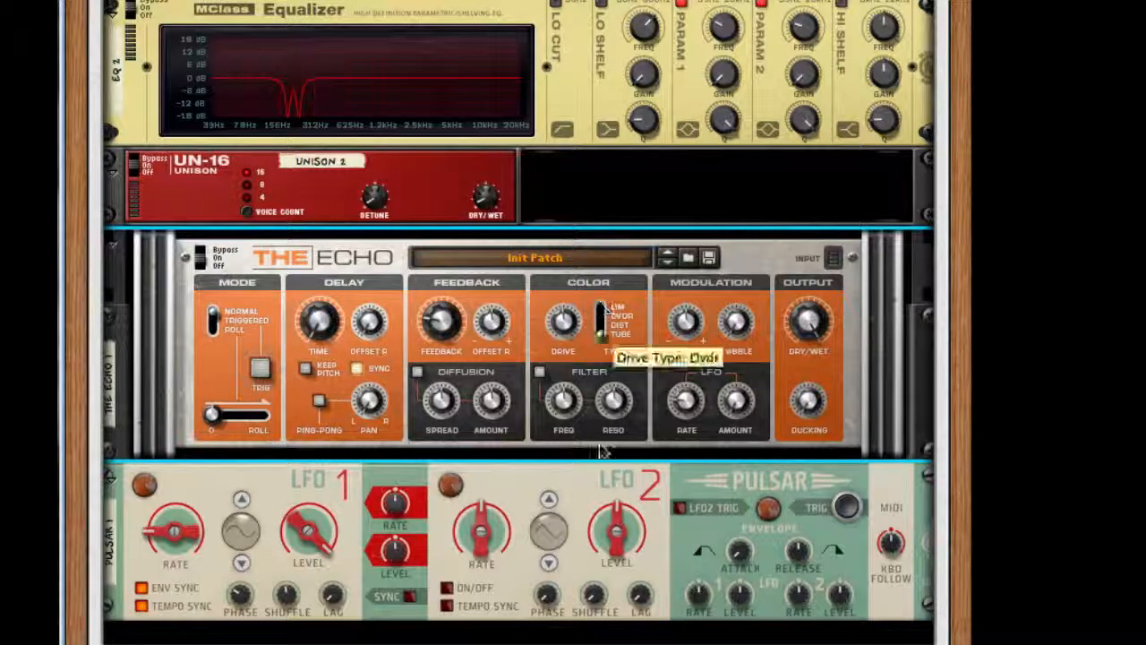
# Step: Add an RV7000 Advanced Reverb after The Echo, lower its decay to about 28 and reduce its dry/wet amount
pyautogui.scroll(-5, 660, 575)
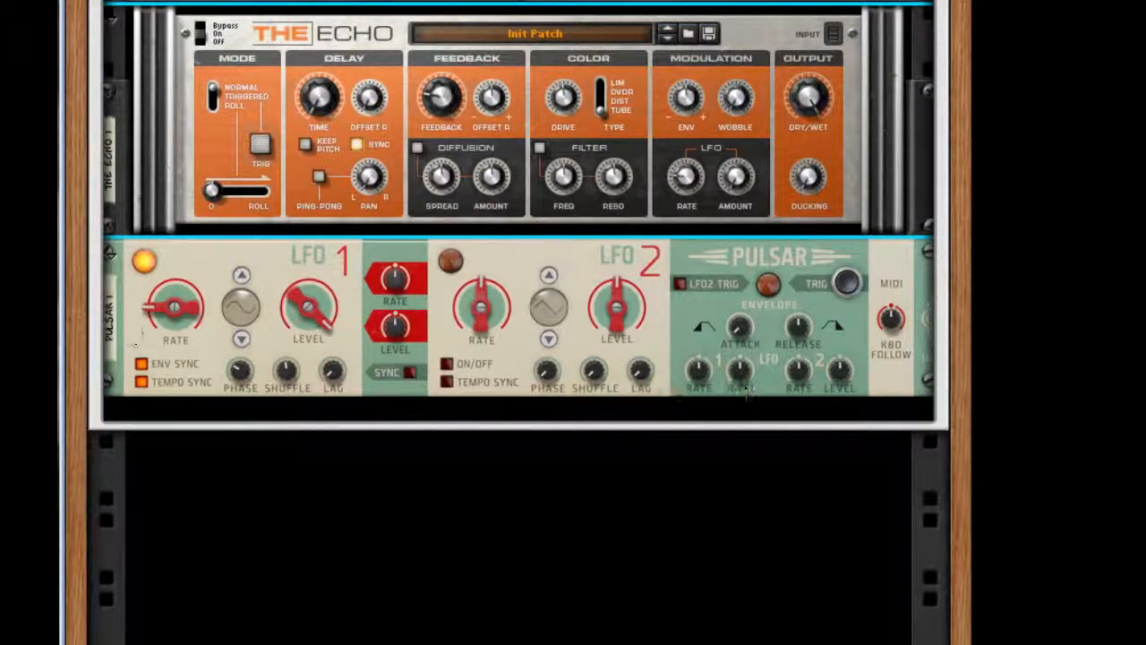
pyautogui.rightClick(911, 223)
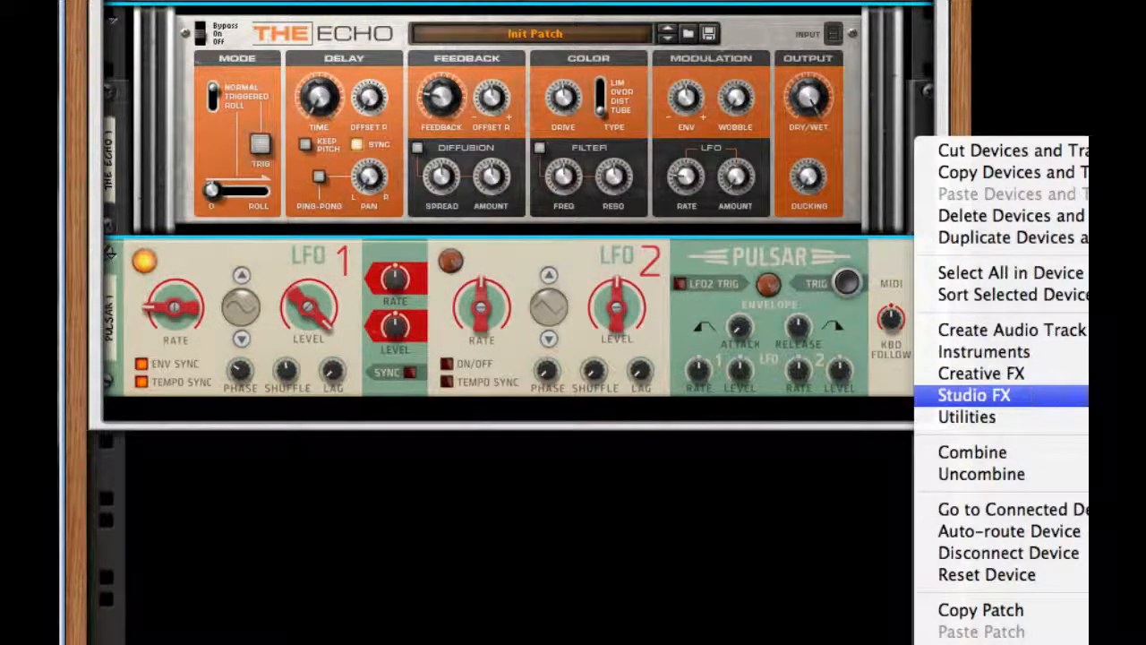
pyautogui.click(1110, 394)
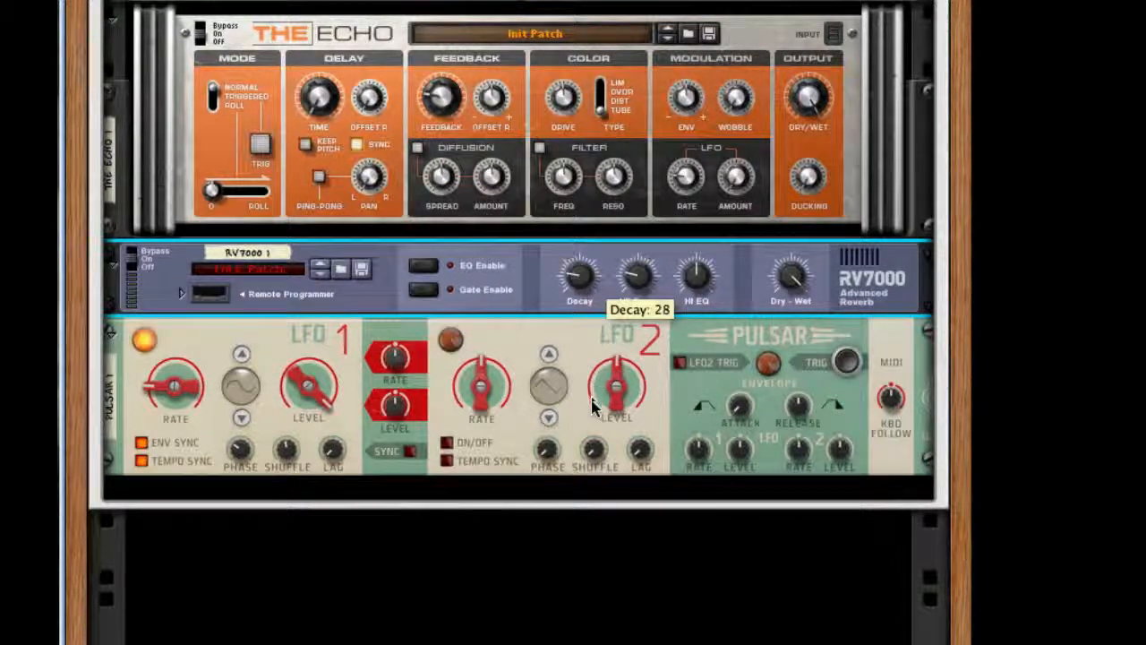
pyautogui.moveTo(793, 274); pyautogui.dragTo(780, 527)
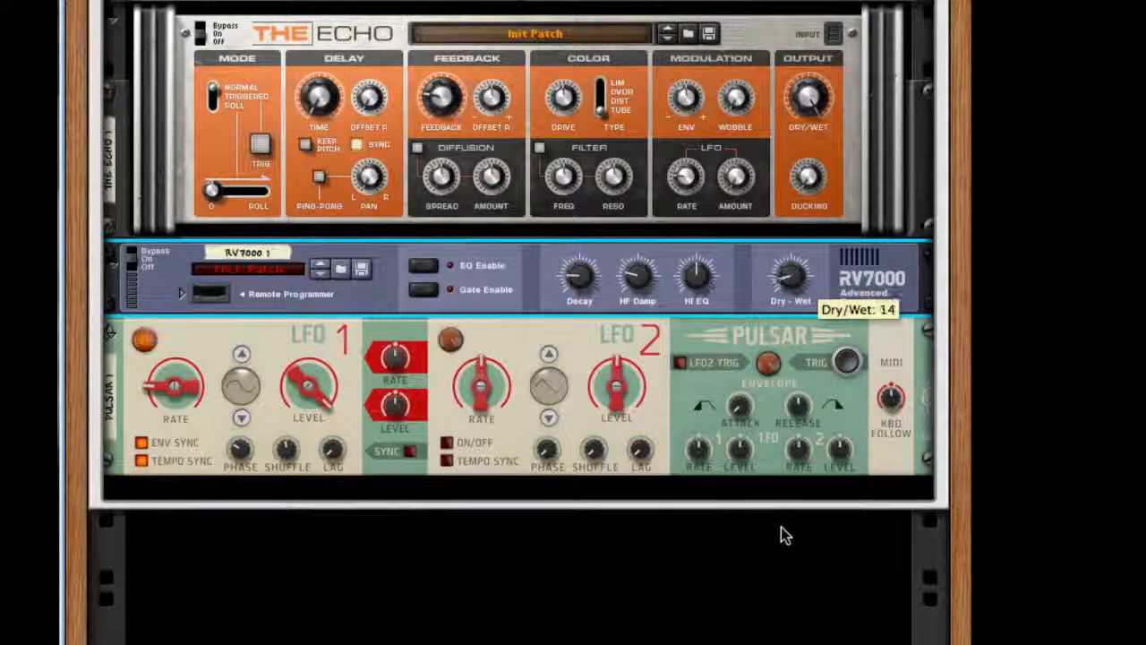
# Step: Add a Pulveriser Demolition after the RV7000 and turn up its dirt control
pyautogui.rightClick(852, 295)
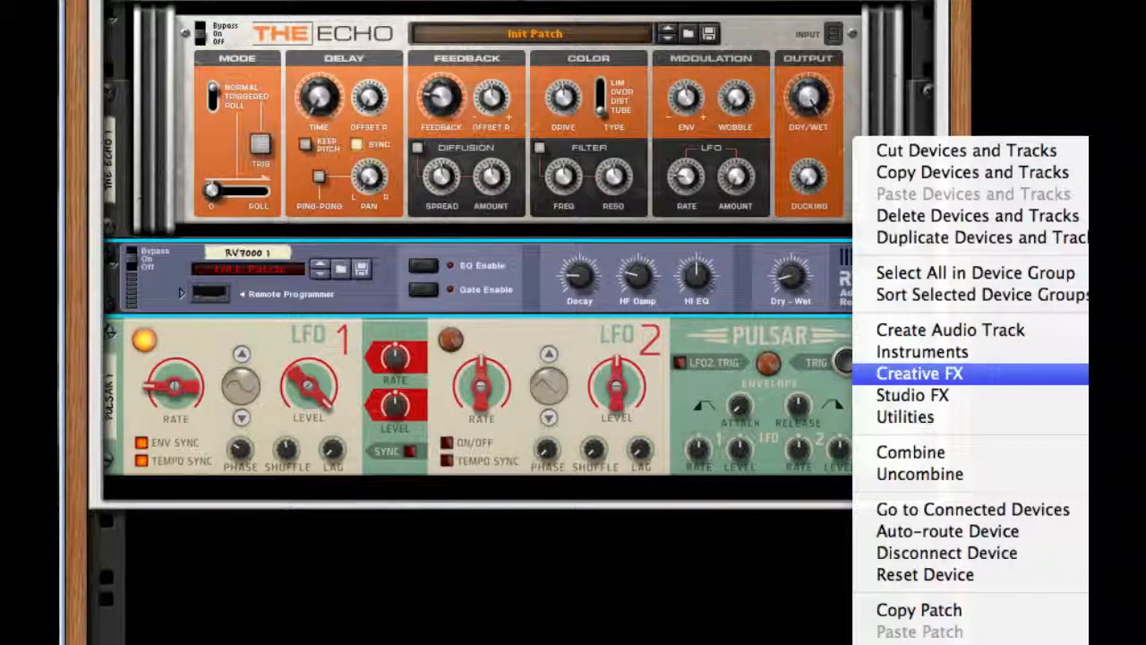
pyautogui.click(1119, 395)
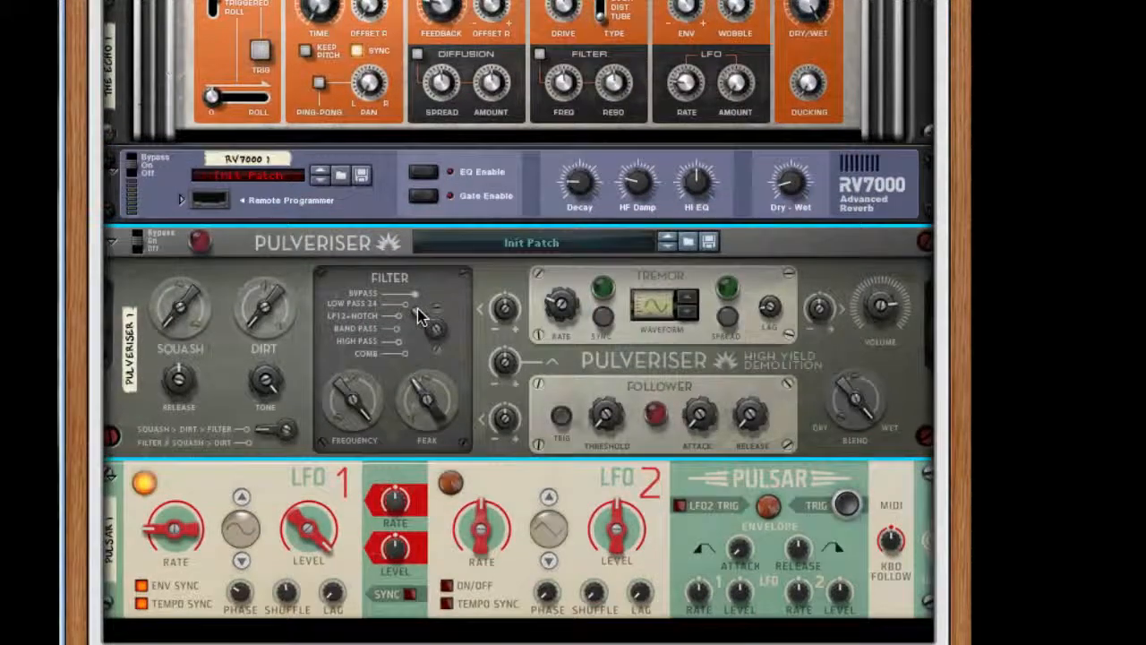
pyautogui.scroll(-3, 417, 309)
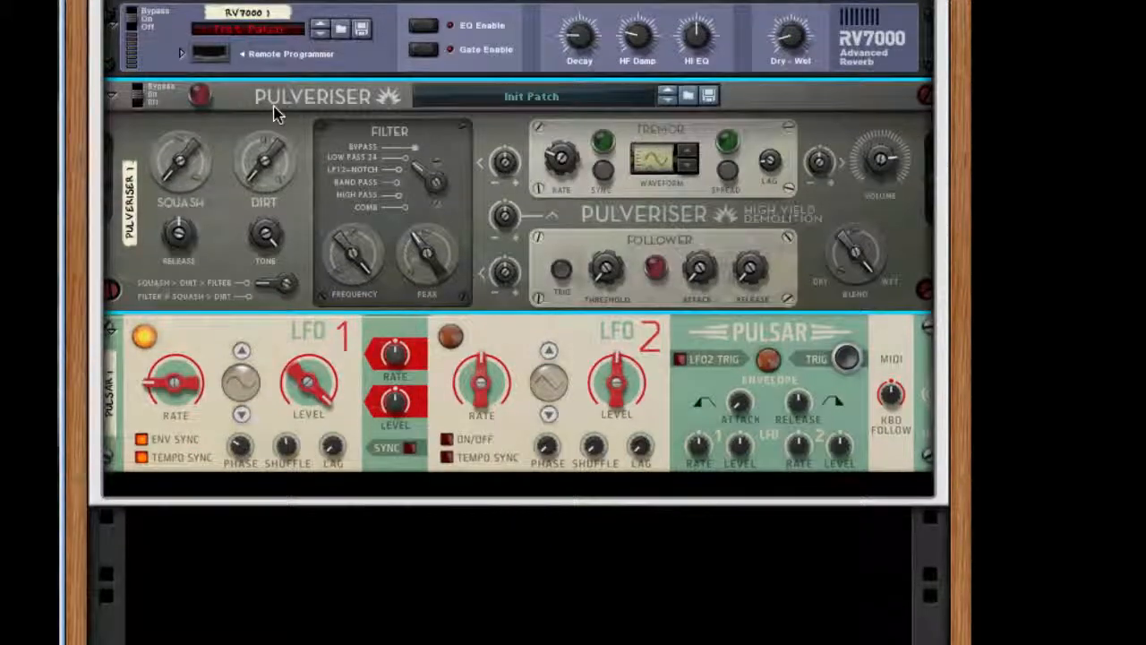
pyautogui.moveTo(276, 177); pyautogui.dragTo(277, 36)
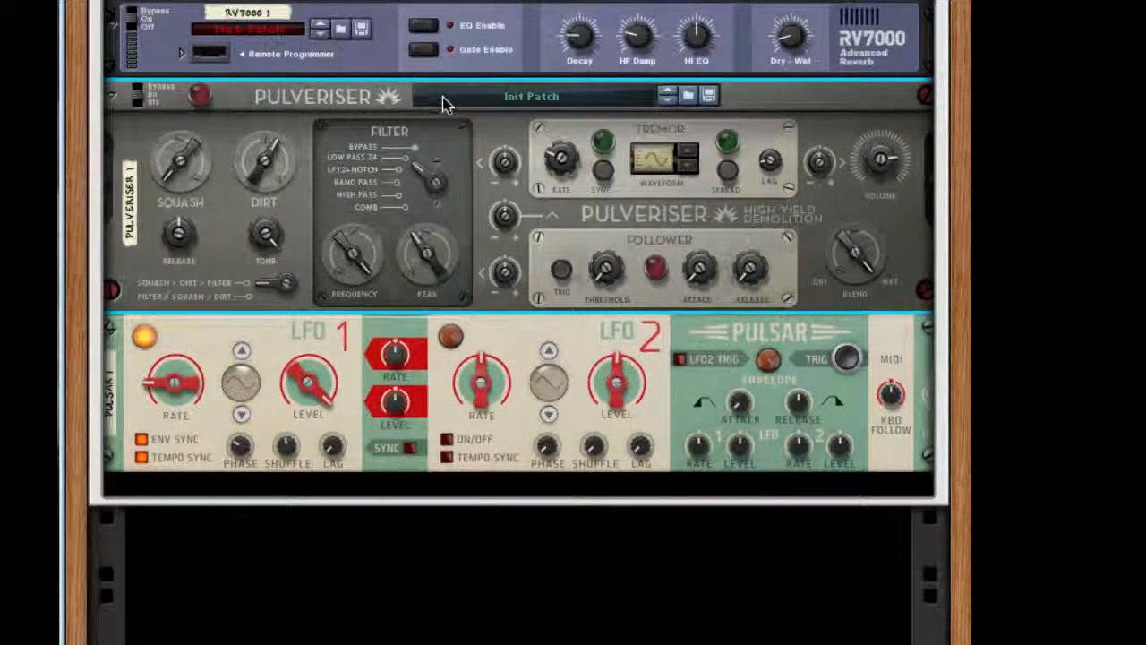
# Step: Set the Pulveriser's tremor-to-frequency amount to 92% and adjust its tremor and follower controls
pyautogui.moveTo(504, 166); pyautogui.dragTo(516, 38)
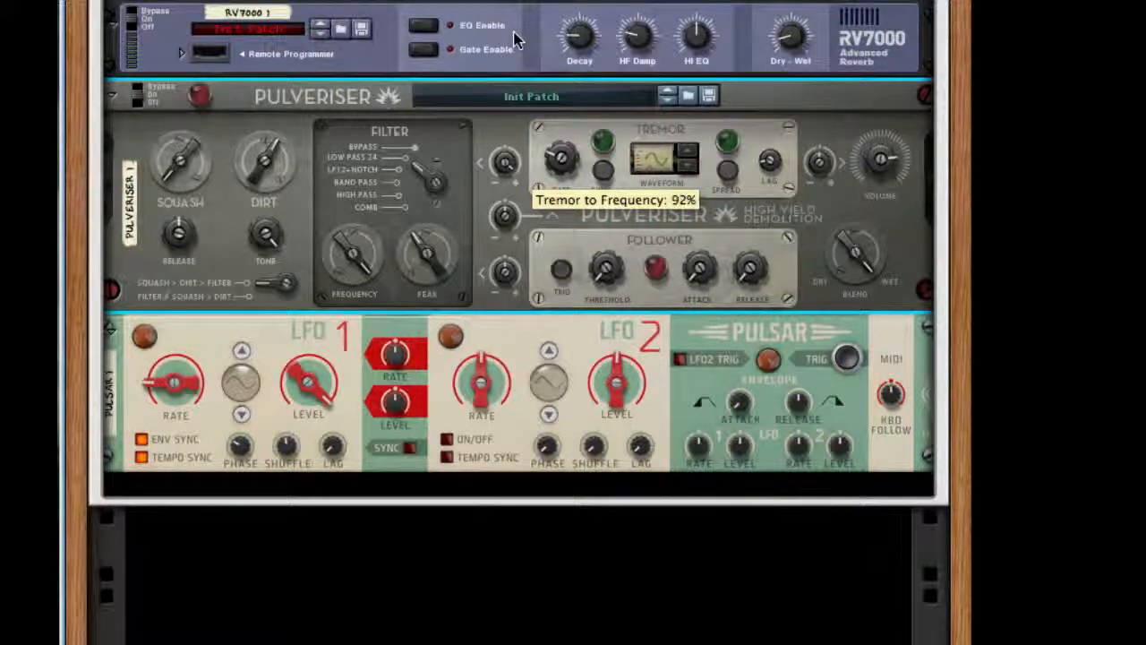
pyautogui.moveTo(557, 163); pyautogui.dragTo(562, 158)
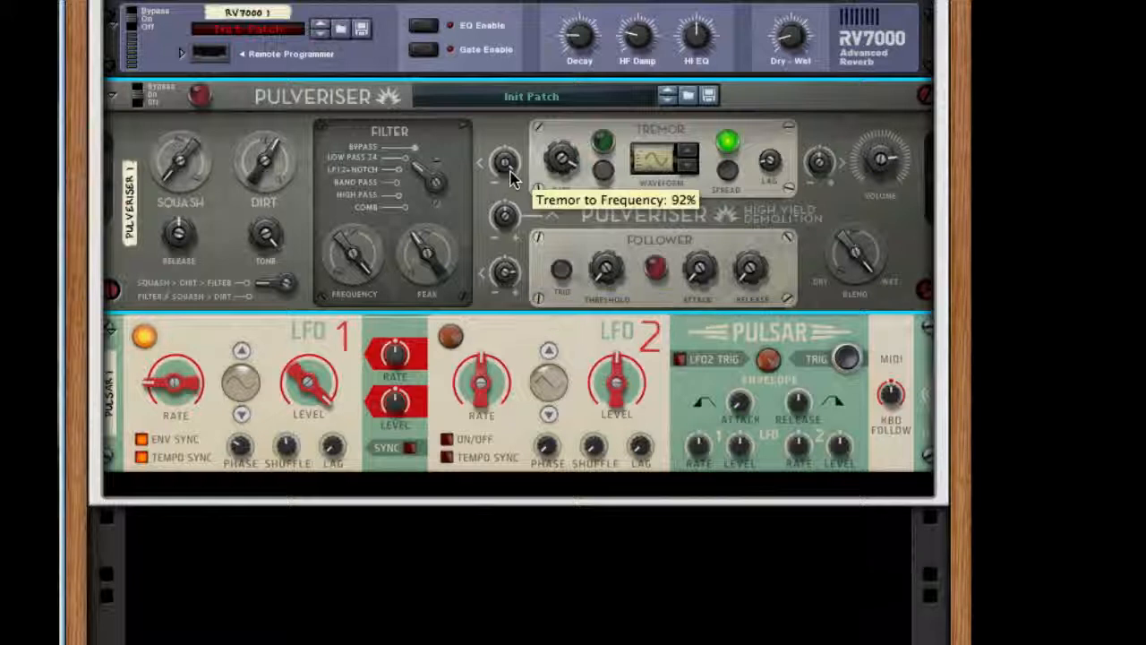
pyautogui.moveTo(602, 191); pyautogui.dragTo(555, 224)
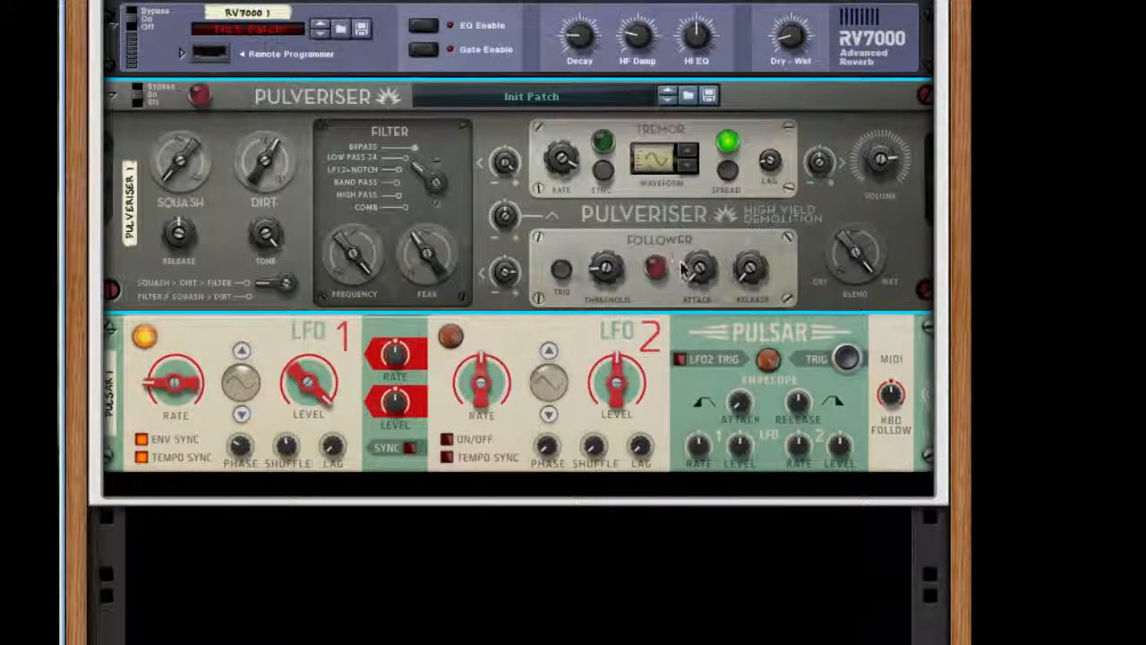
pyautogui.moveTo(698, 266); pyautogui.dragTo(725, 167)
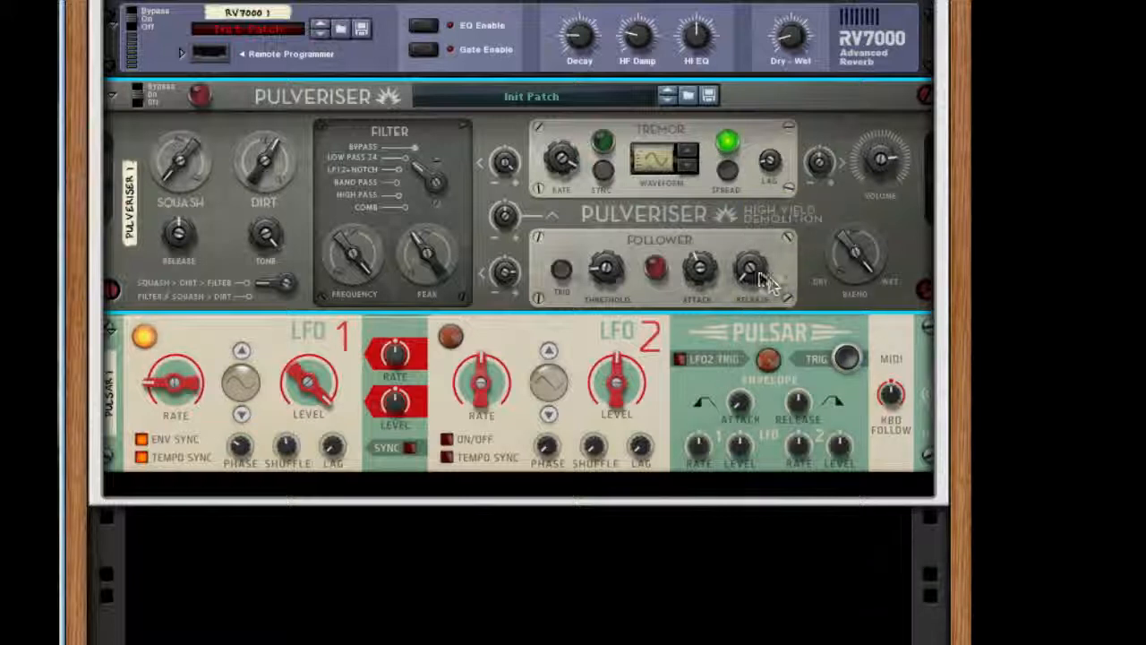
pyautogui.moveTo(749, 265); pyautogui.dragTo(754, 89)
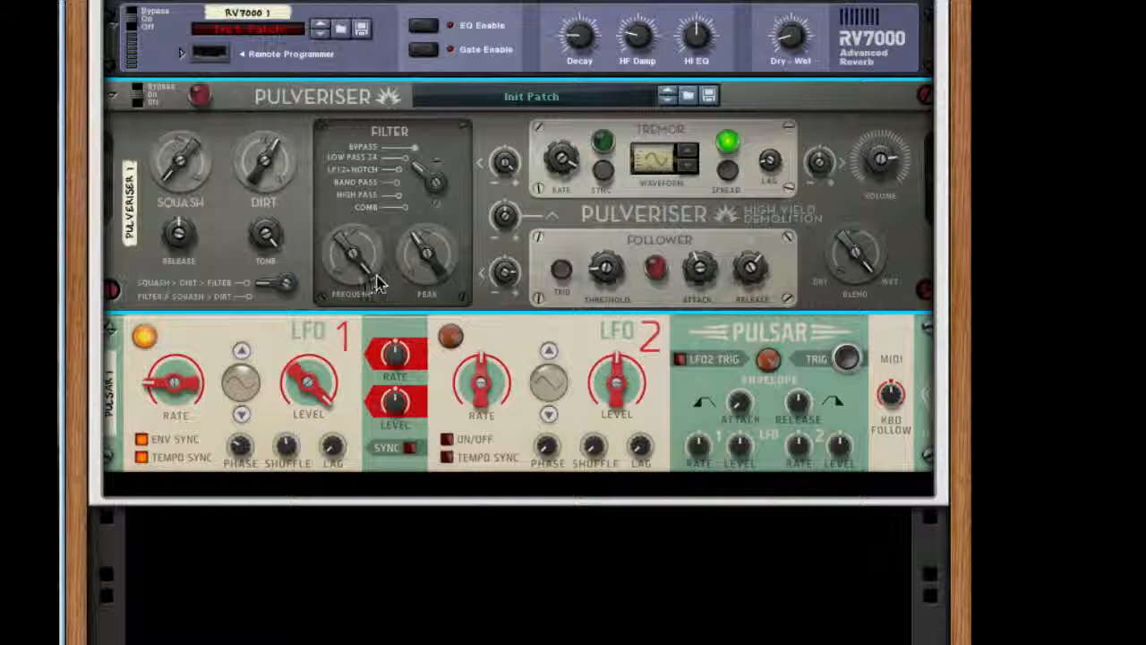
# Step: Lower the Pulveriser's filter frequency and switch its signal routing to Filter > Squash > Dirt
pyautogui.moveTo(376, 272); pyautogui.dragTo(365, 375)
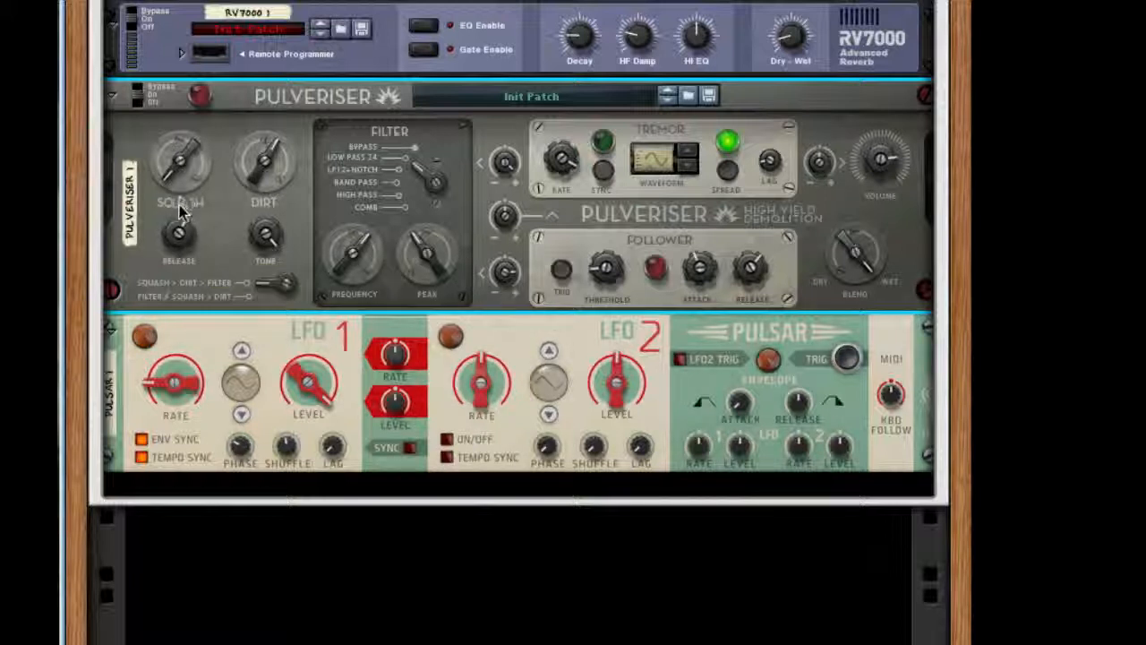
pyautogui.click(262, 288)
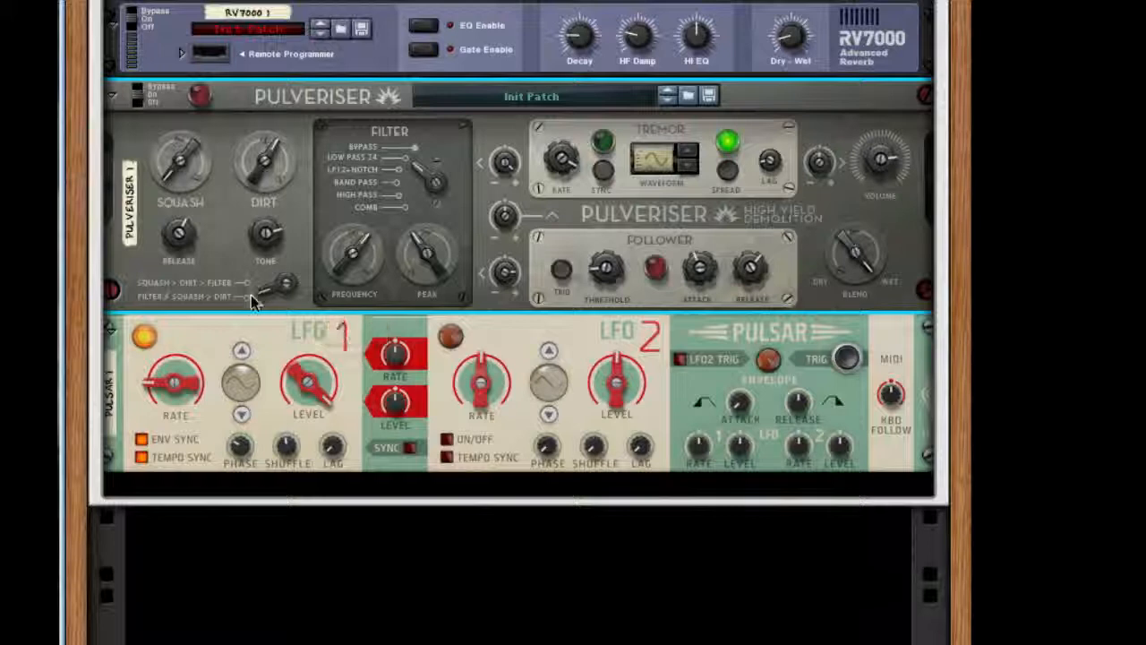
# Step: Add two Line 6 Bass Amps in series after the Pulveriser and turn on the compressor on both
pyautogui.scroll(-2, 482, 179)
pyautogui.rightClick(481, 179)
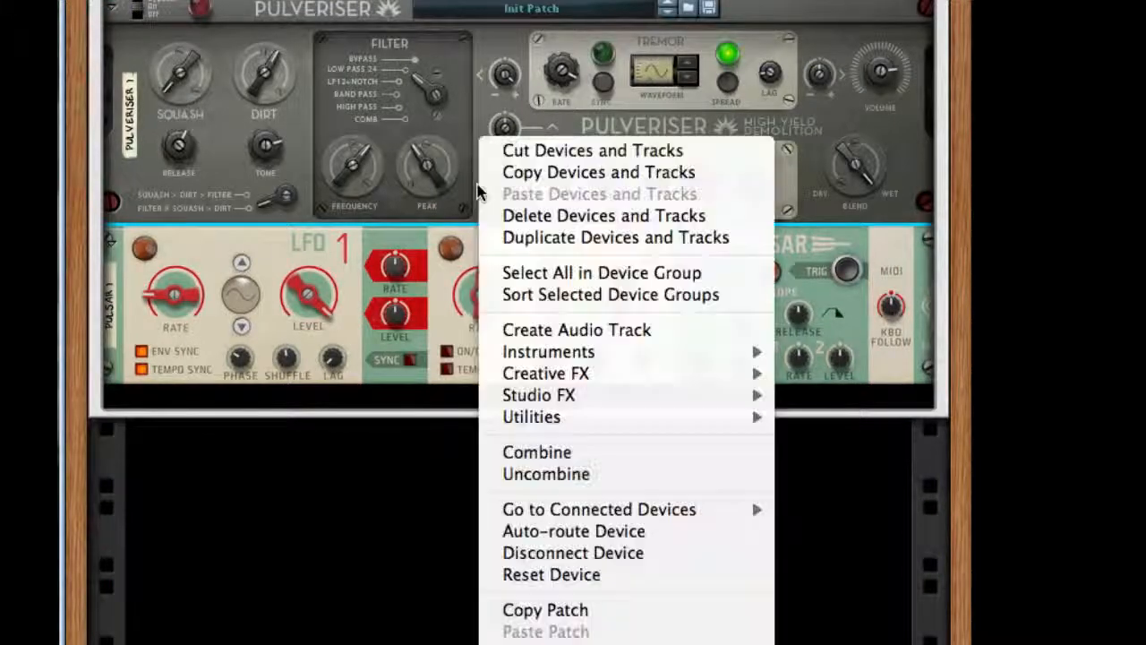
pyautogui.moveTo(695, 396)
pyautogui.click(881, 418)
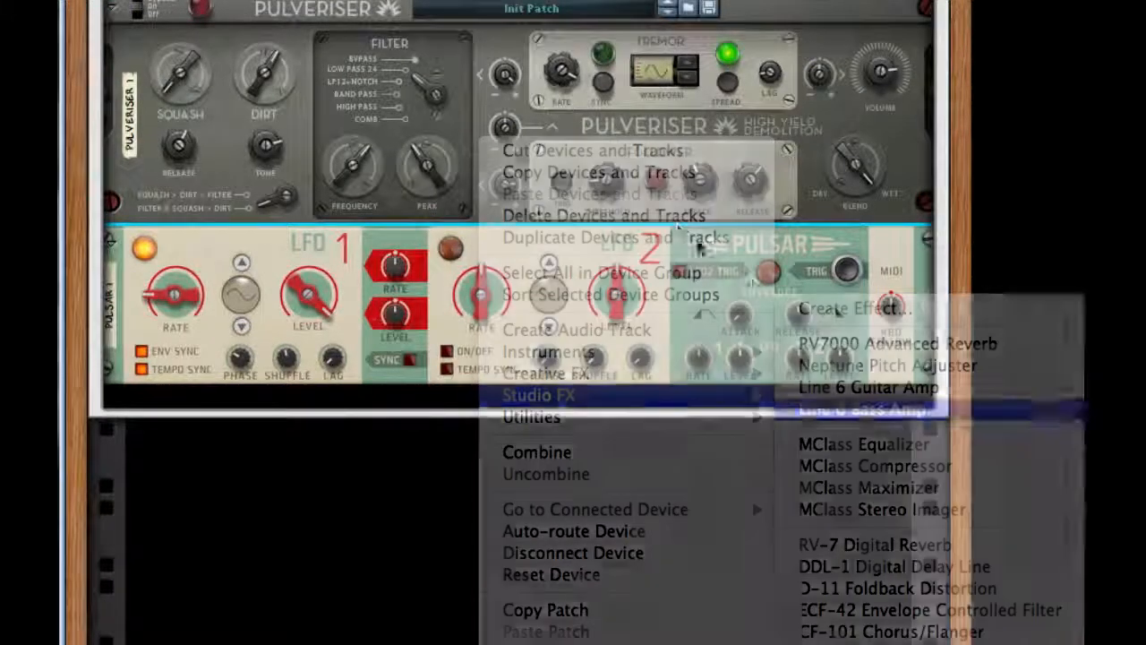
pyautogui.rightClick(596, 189)
pyautogui.moveTo(771, 390)
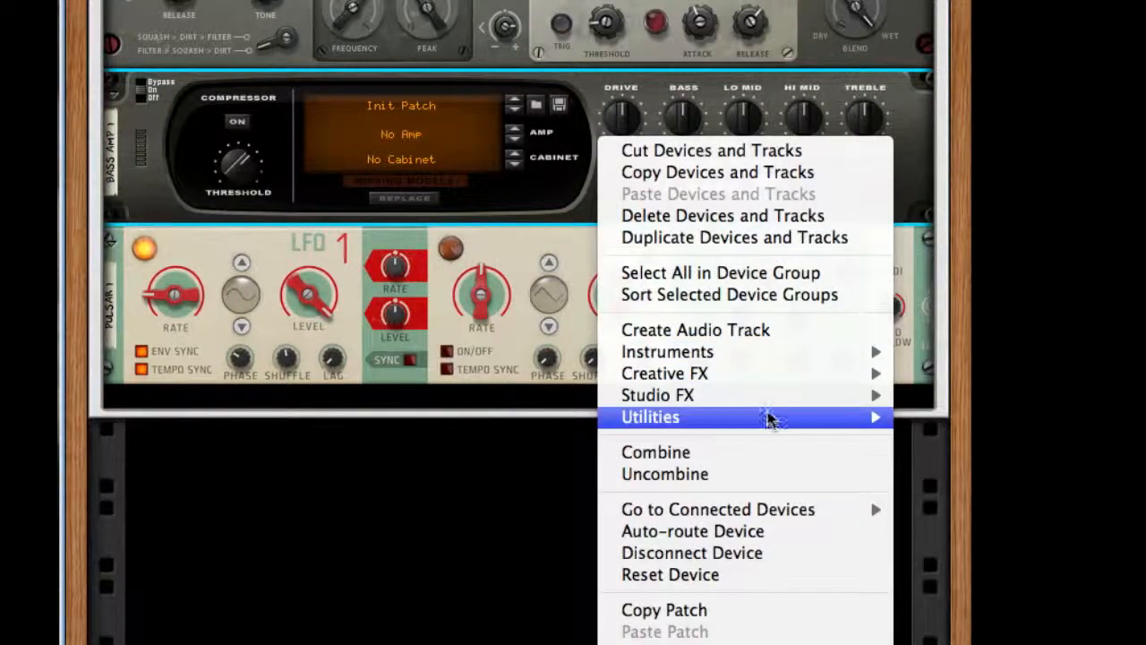
pyautogui.click(1014, 409)
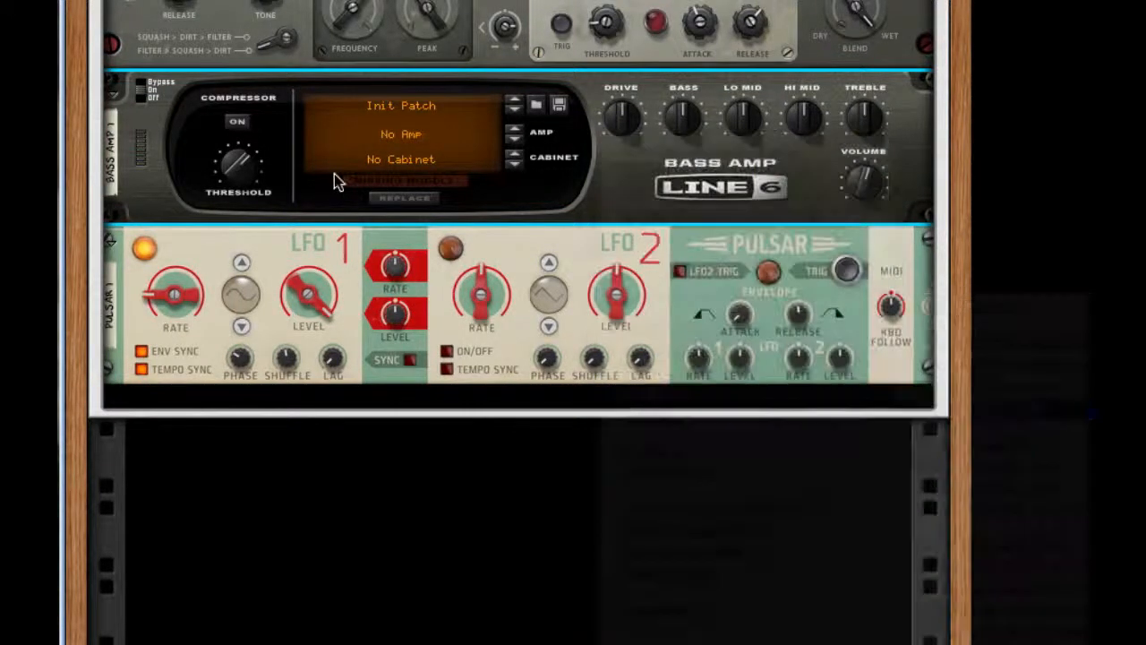
pyautogui.click(237, 121)
pyautogui.click(237, 279)
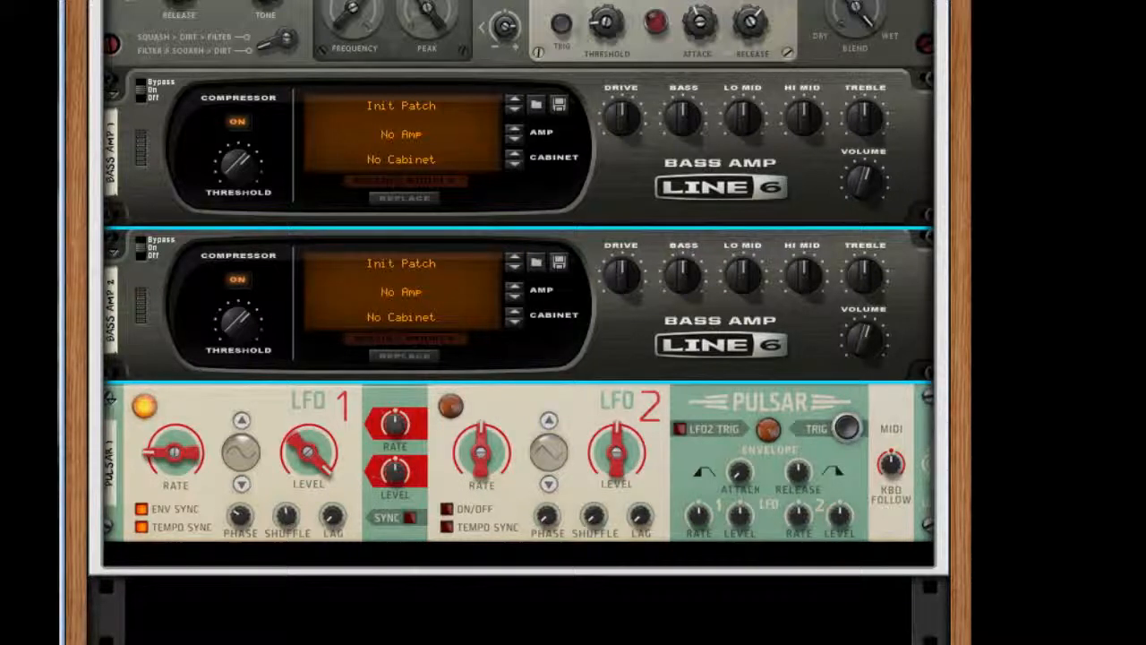
# Step: Add an MClass Maximizer after the second Bass Amp, turn off its limiter and turn on its soft clip
pyautogui.rightClick(759, 367)
pyautogui.moveTo(913, 377)
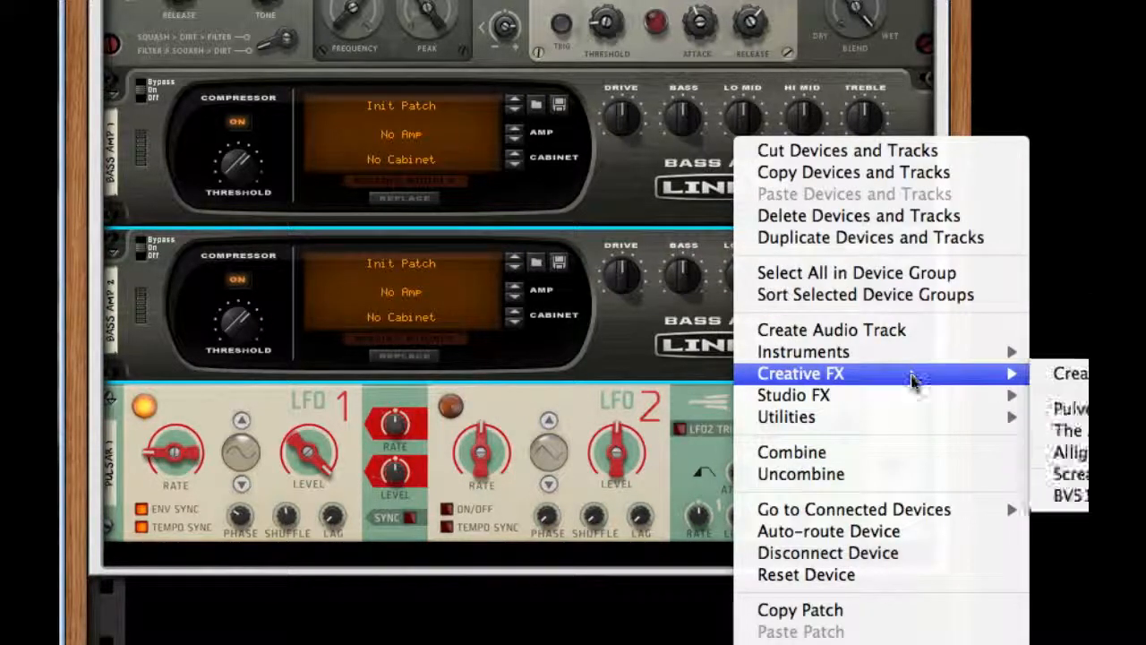
pyautogui.click(1065, 478)
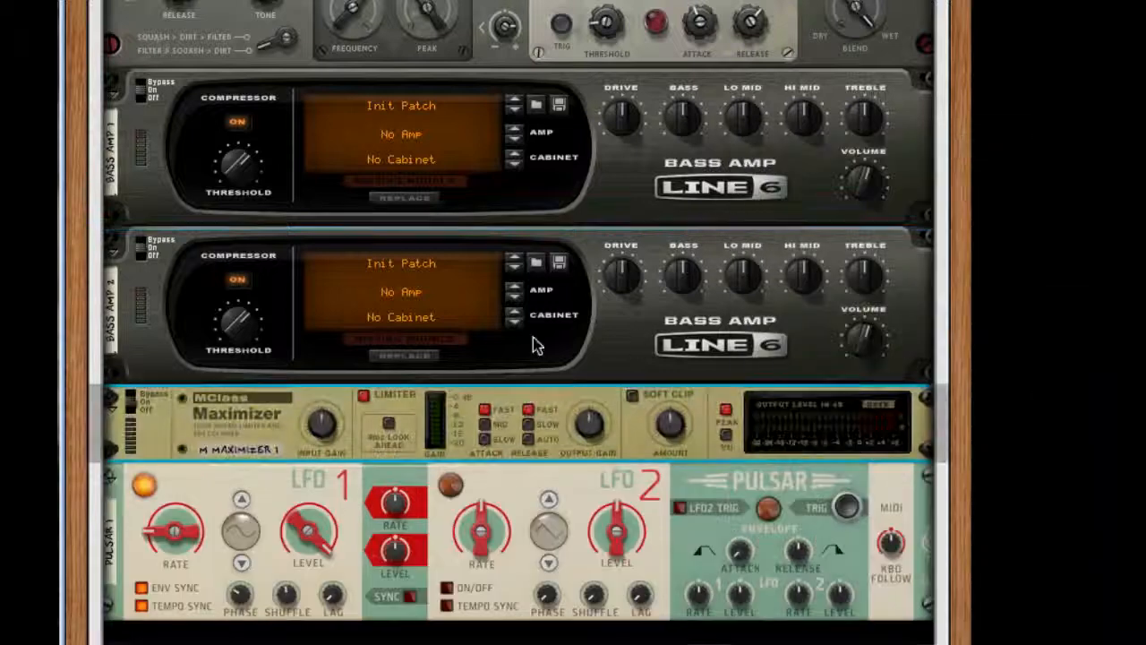
pyautogui.click(363, 395)
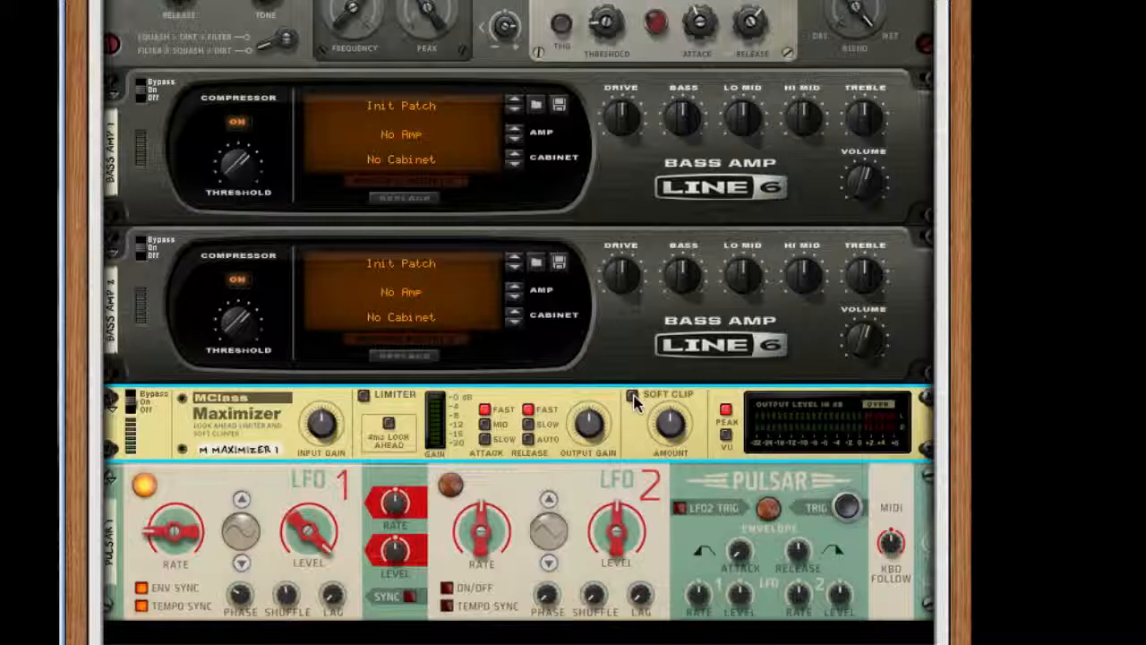
pyautogui.click(632, 396)
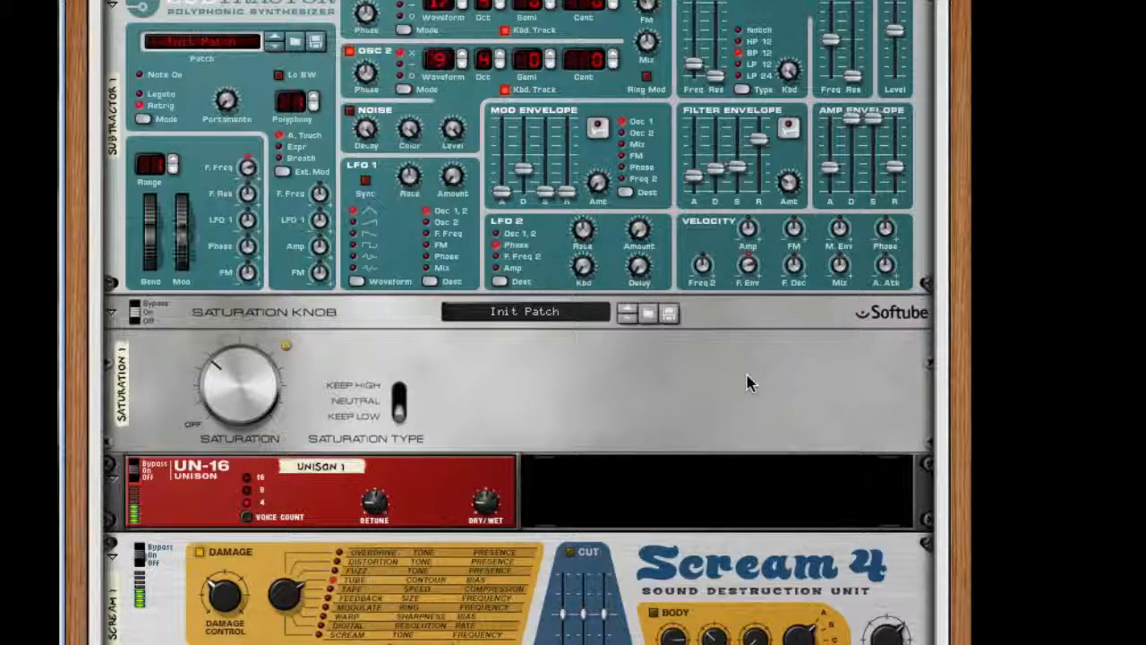
pyautogui.scroll(5, 751, 383)
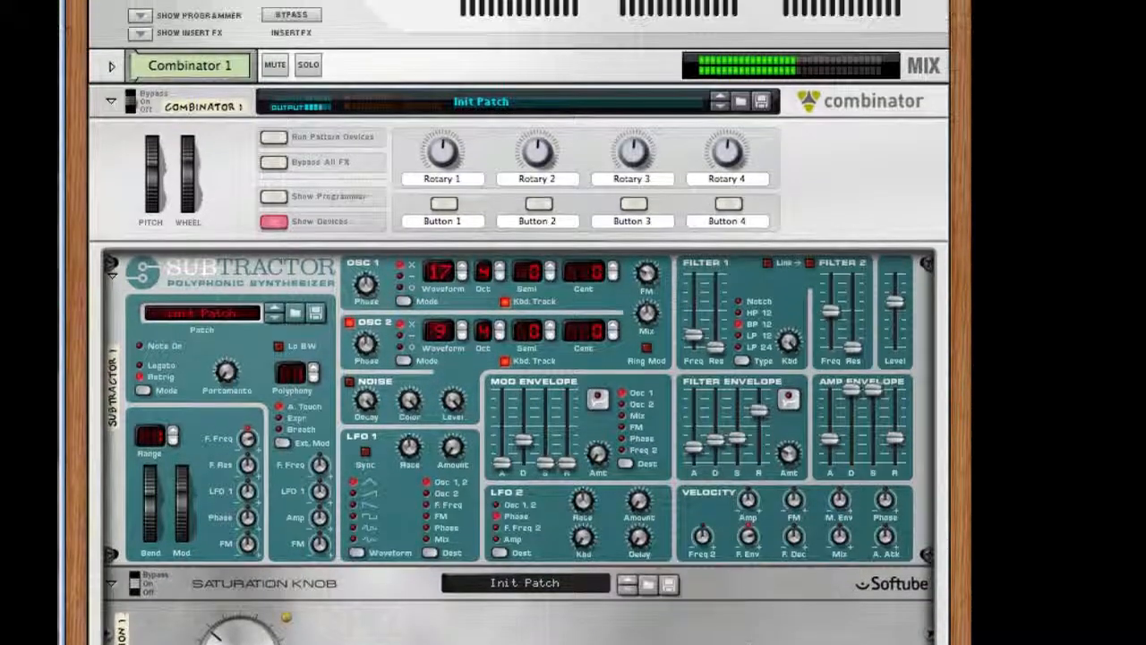